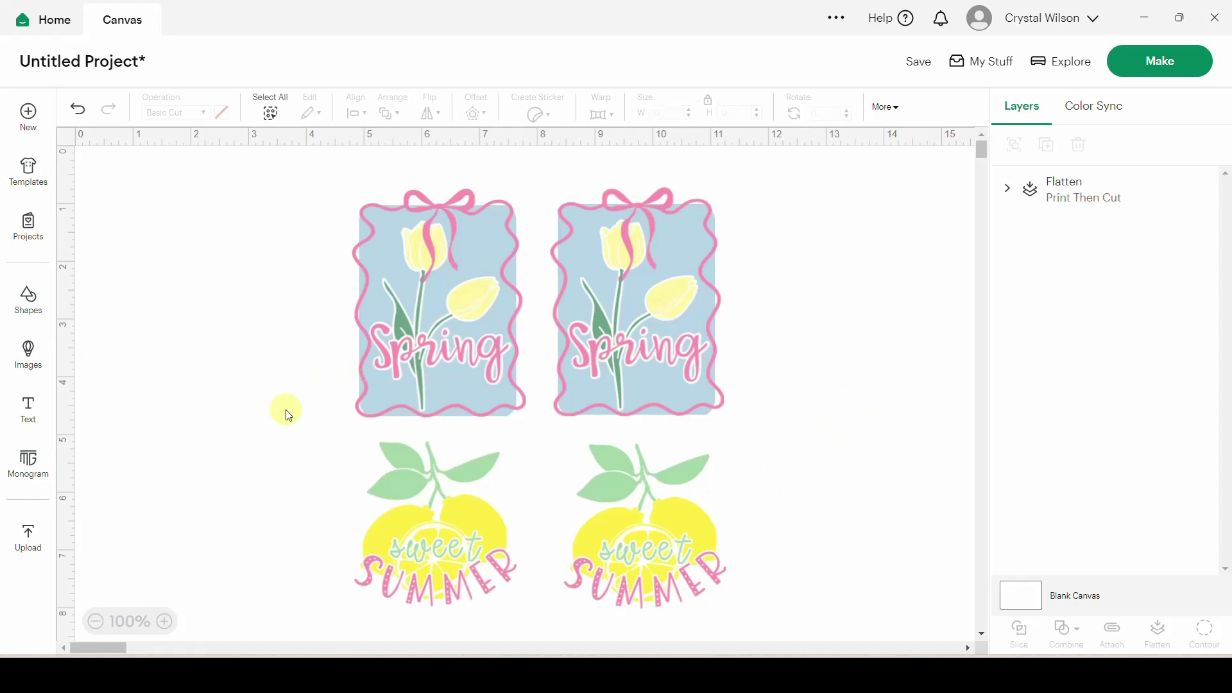
Cycle the canvas grid through its display modes until the grid is off again.
{"action": "left_click", "coordinate": [71, 145]}
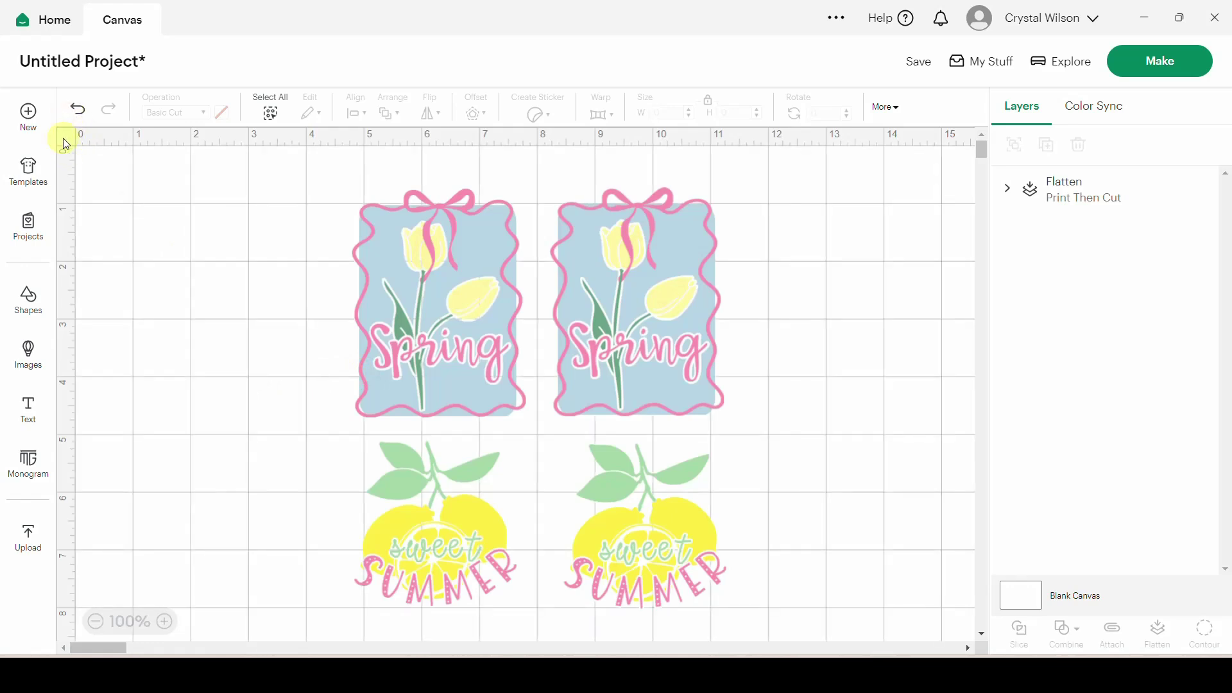
{"action": "left_click", "coordinate": [67, 143]}
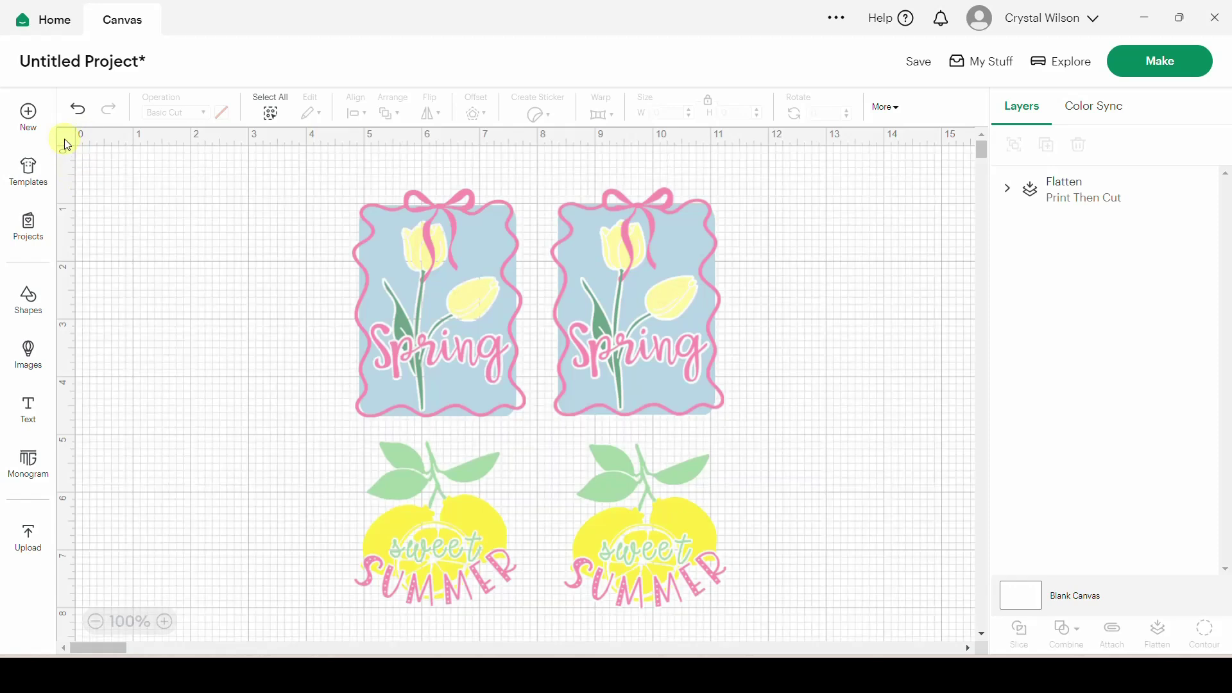
{"action": "left_click", "coordinate": [67, 144]}
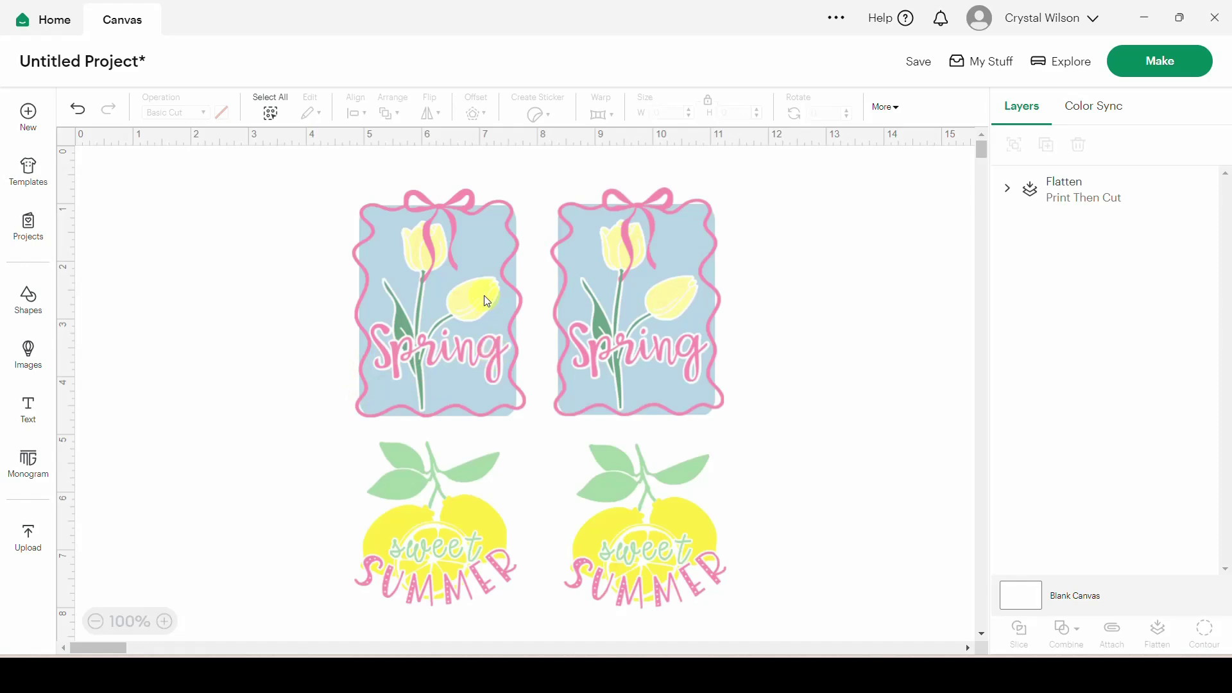
Add a black rounded square, enlarge it to about 8.1 in by 8.1 in, and place it behind the flattened designs as a backdrop.
{"action": "left_click", "coordinate": [27, 297]}
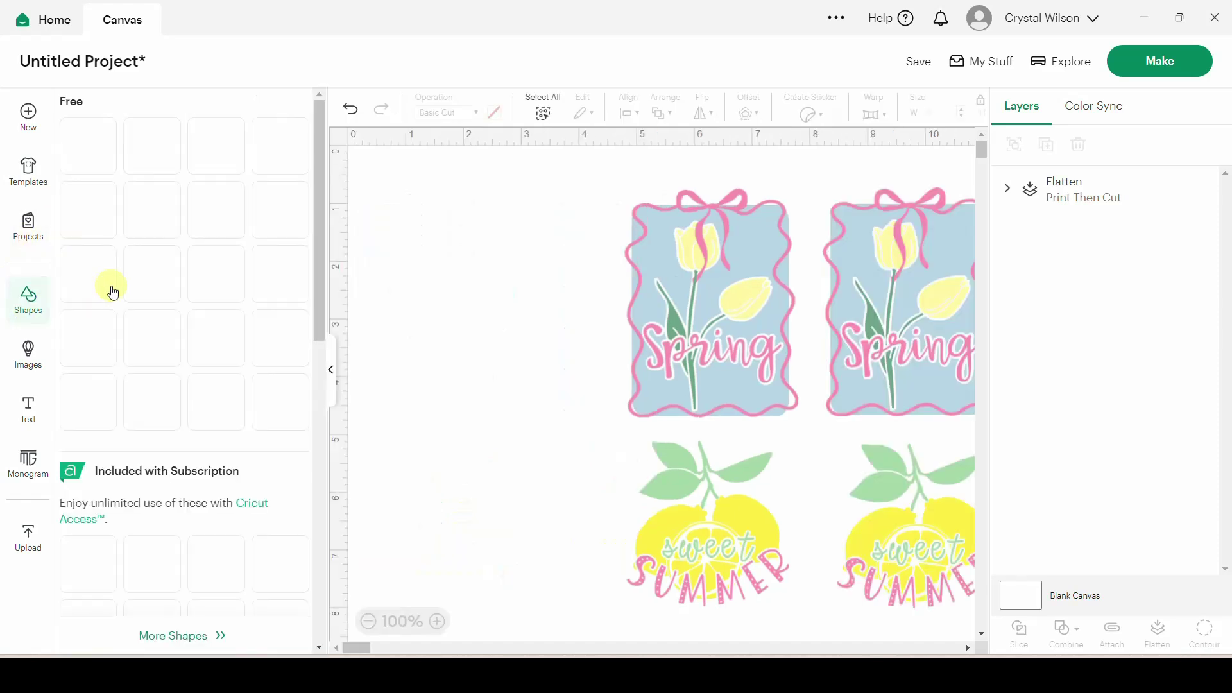
{"action": "left_click", "coordinate": [87, 401]}
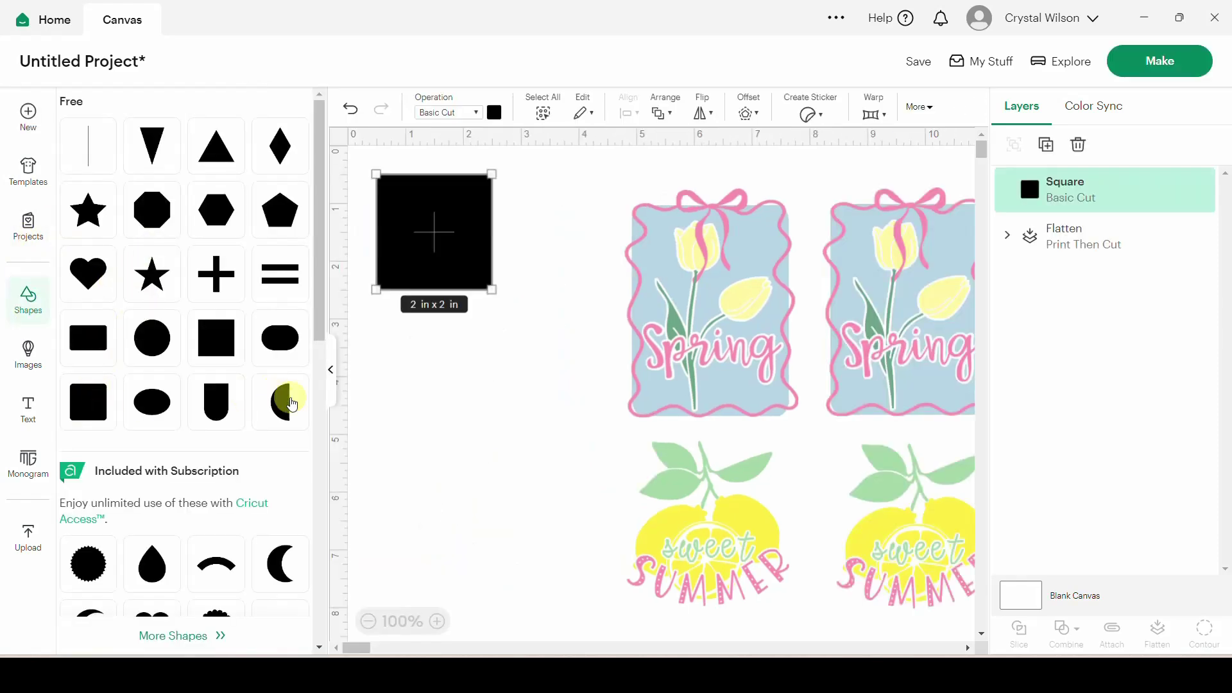
{"action": "left_click", "coordinate": [330, 379]}
{"action": "left_click_drag", "start_coordinate": [189, 247], "coordinate": [767, 454]}
{"action": "left_click_drag", "start_coordinate": [1100, 193], "coordinate": [1113, 282]}
{"action": "left_click", "coordinate": [933, 368]}
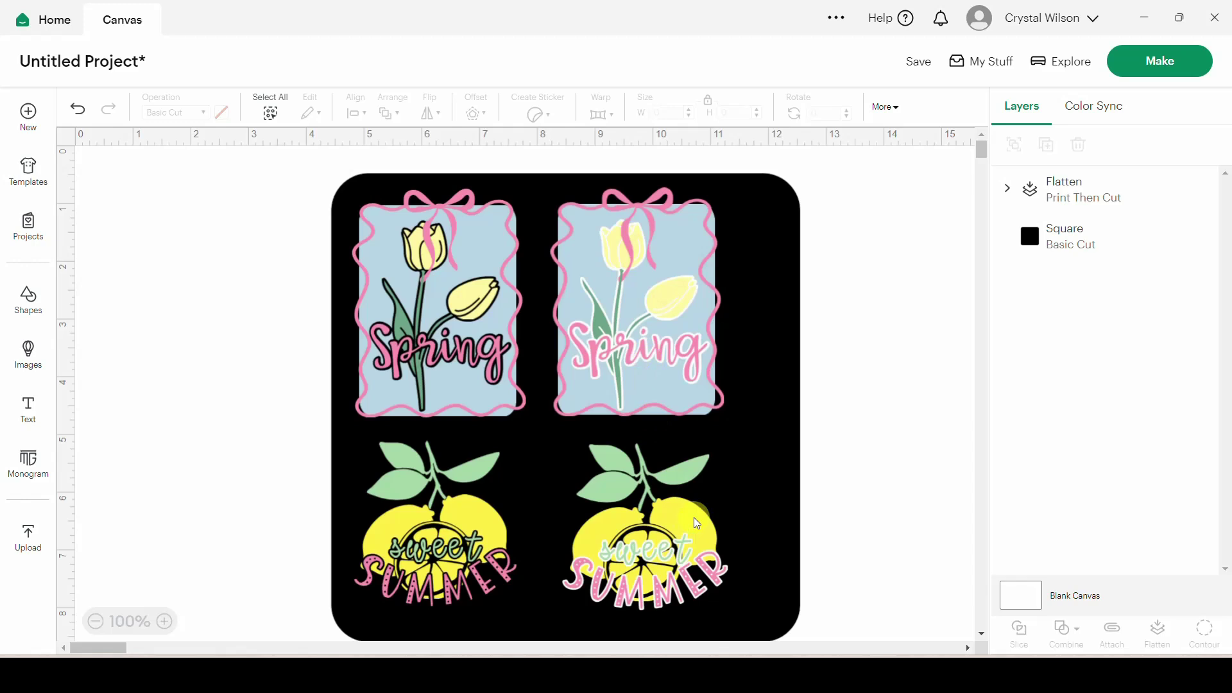
Shift the black backdrop so it sits behind only one column of designs, and delete it after comparing.
{"action": "left_click_drag", "start_coordinate": [772, 513], "coordinate": [511, 510]}
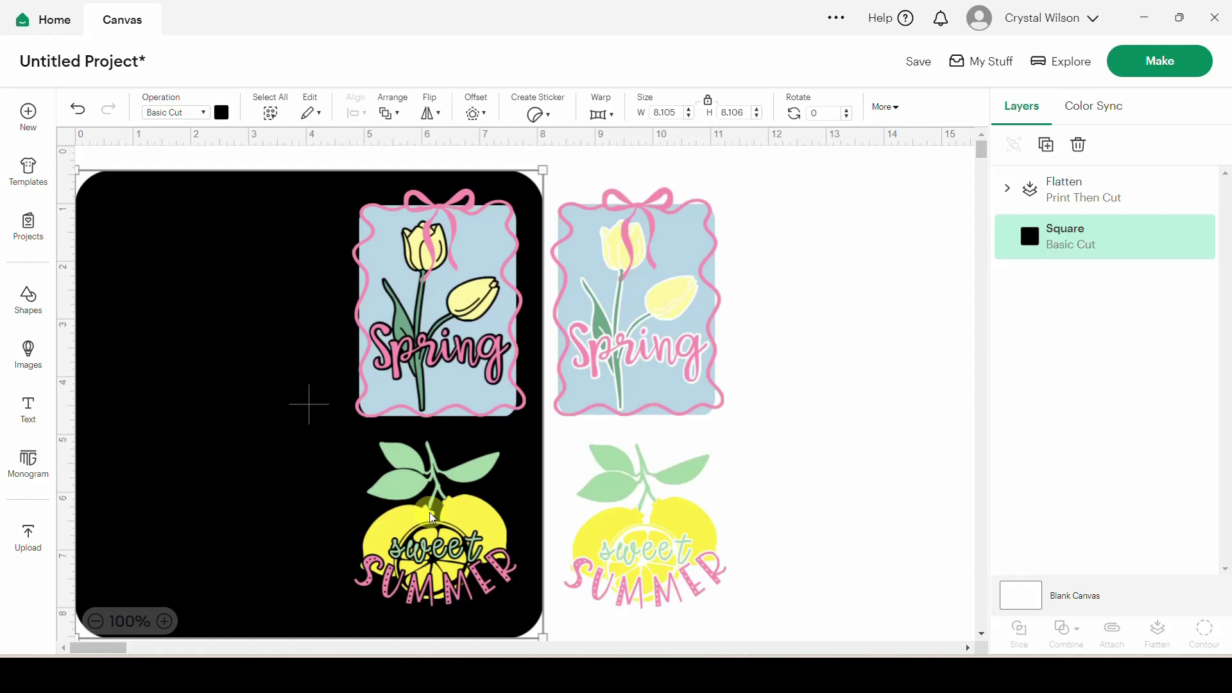
{"action": "key", "text": "Delete"}
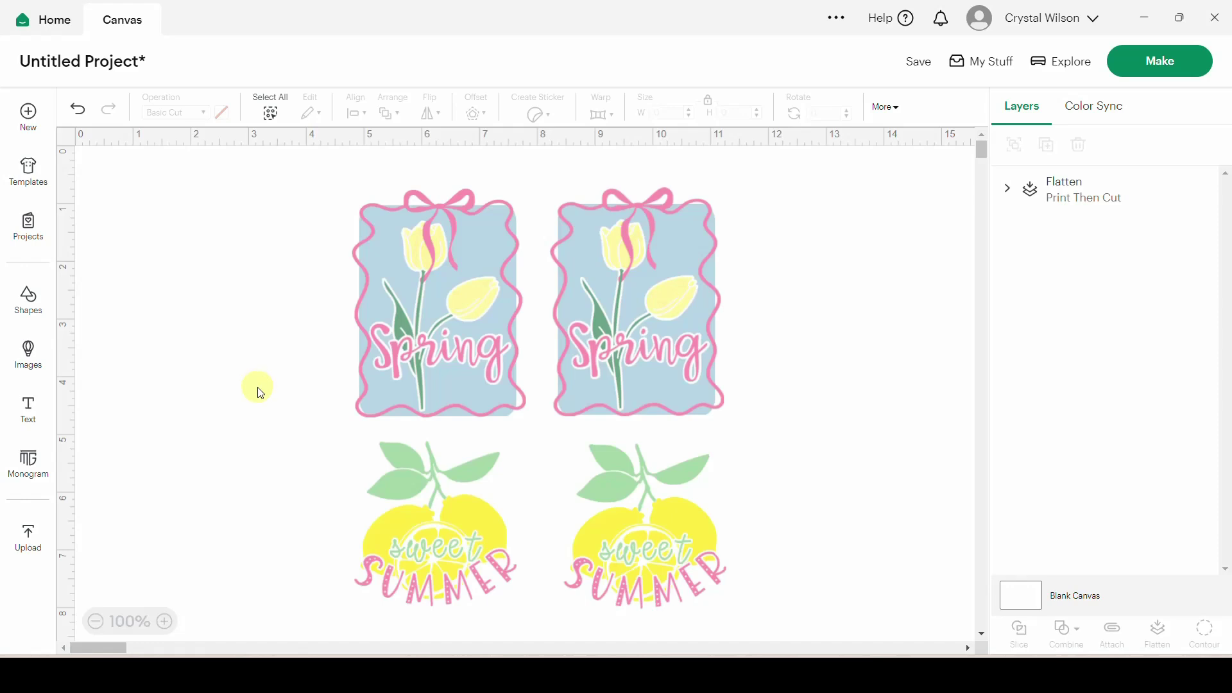
Add a rounded square on the empty canvas below the designs and stretch it to about 3.6 in by 5.12 in.
{"action": "scroll", "coordinate": [260, 393], "scroll_direction": "down", "scroll_amount": 5}
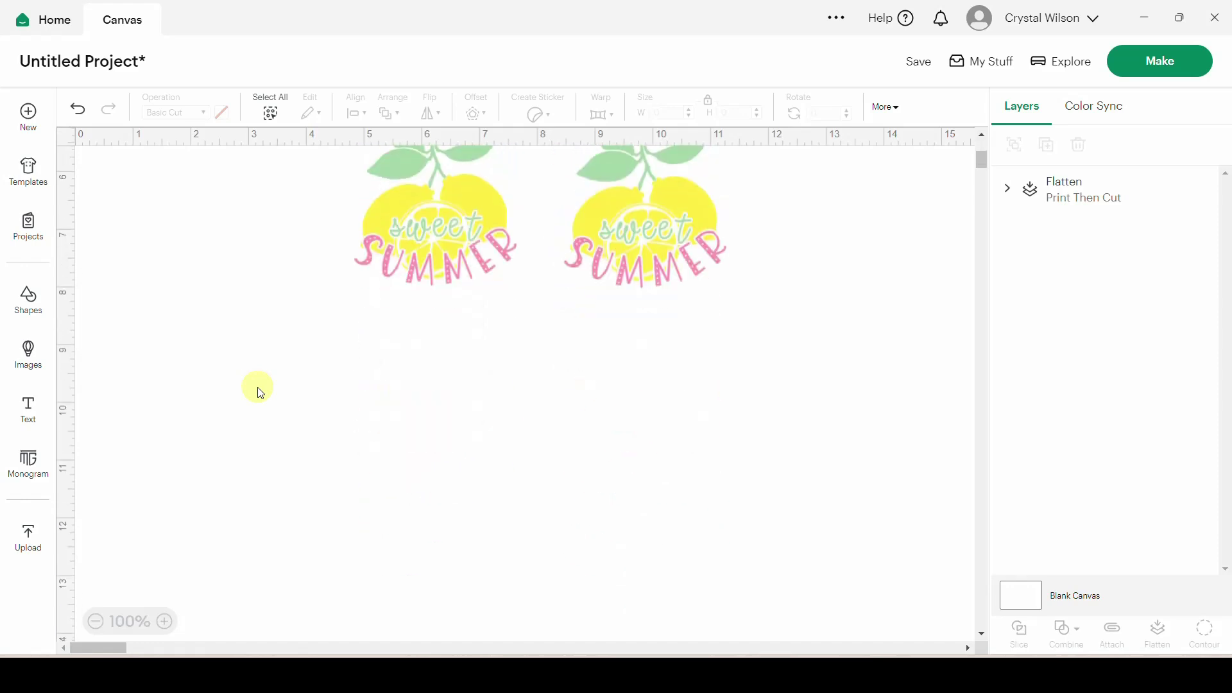
{"action": "scroll", "coordinate": [260, 393], "scroll_direction": "down", "scroll_amount": 1}
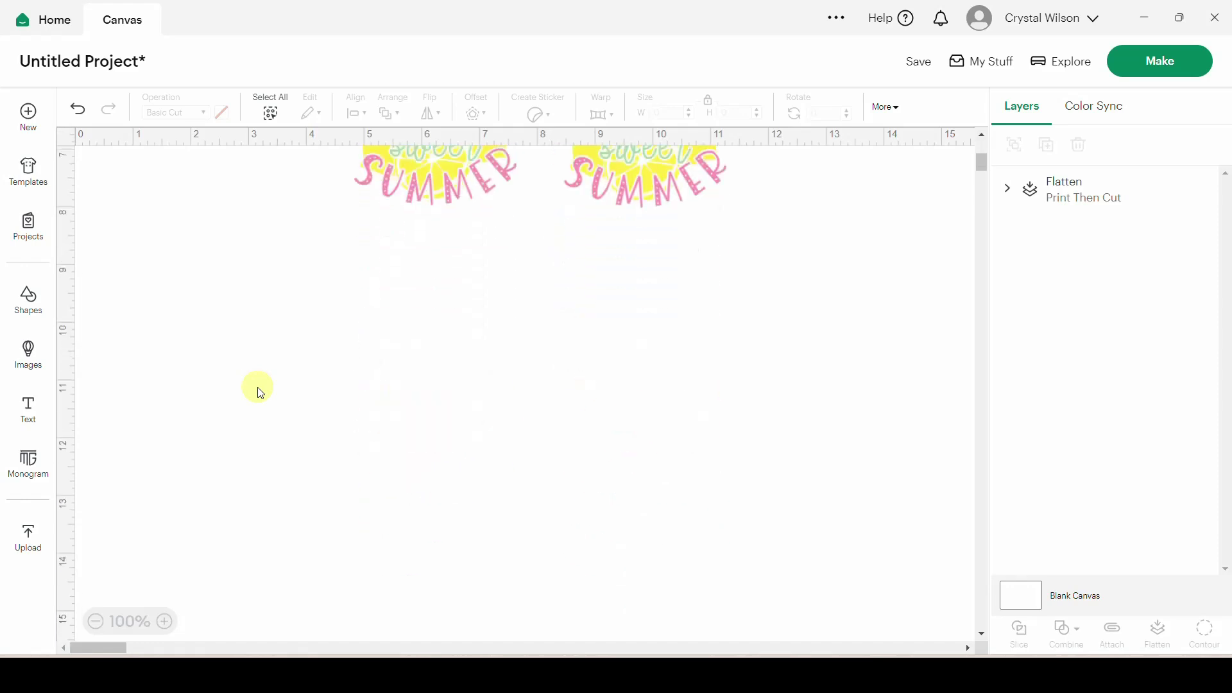
{"action": "scroll", "coordinate": [260, 393], "scroll_direction": "down", "scroll_amount": 1}
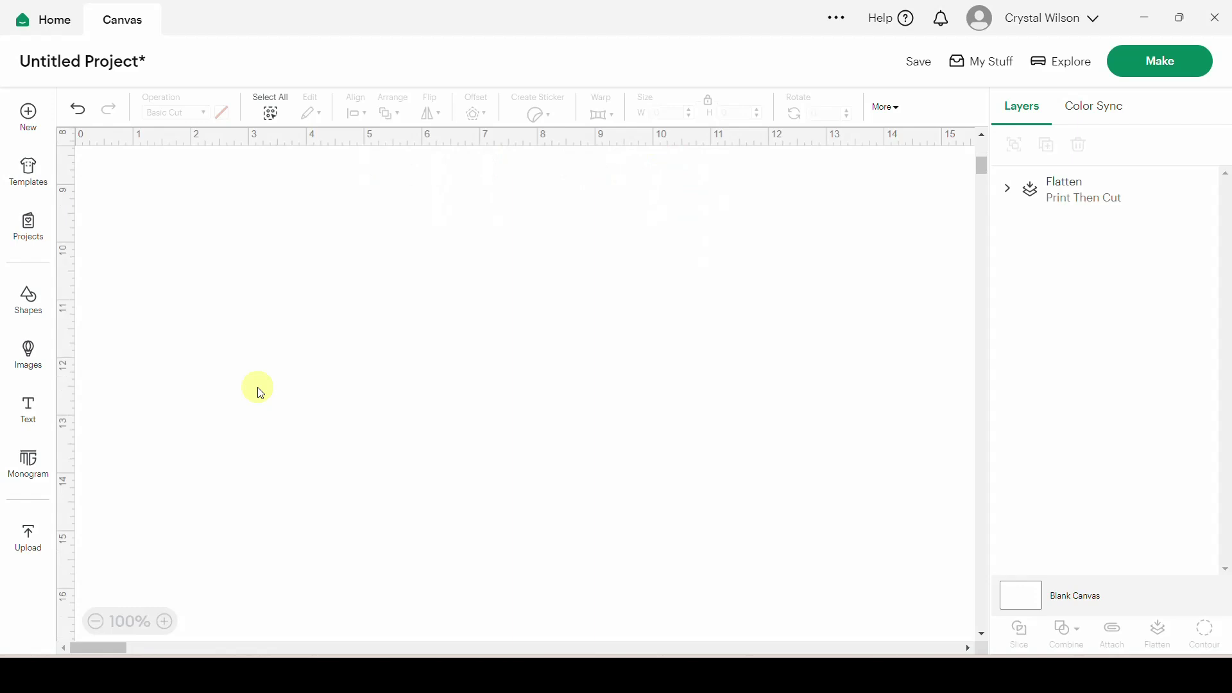
{"action": "scroll", "coordinate": [248, 316], "scroll_direction": "up", "scroll_amount": 6}
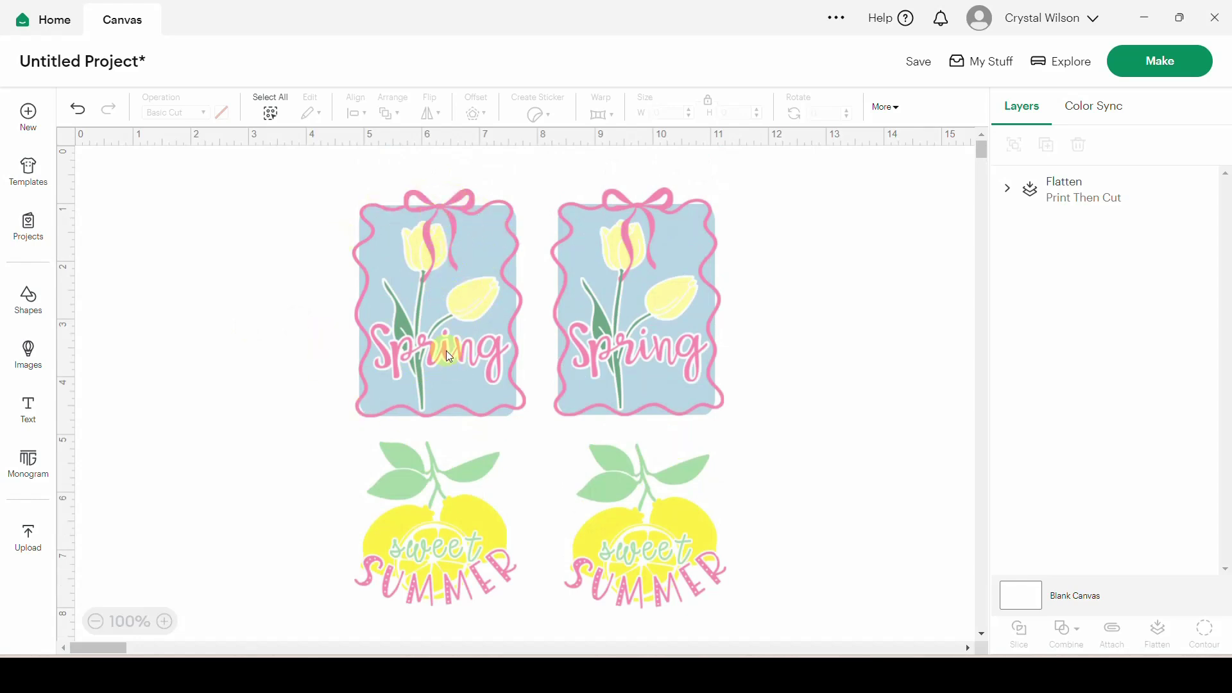
{"action": "scroll", "coordinate": [202, 428], "scroll_direction": "down", "scroll_amount": 10}
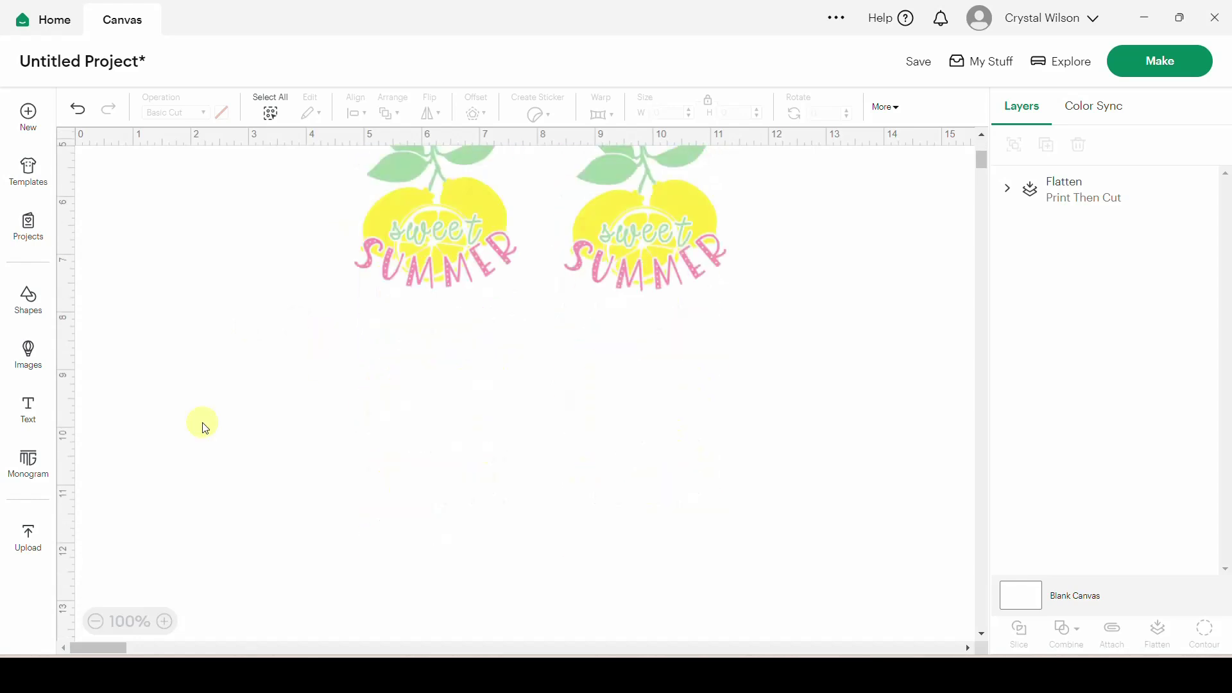
{"action": "left_click", "coordinate": [27, 303]}
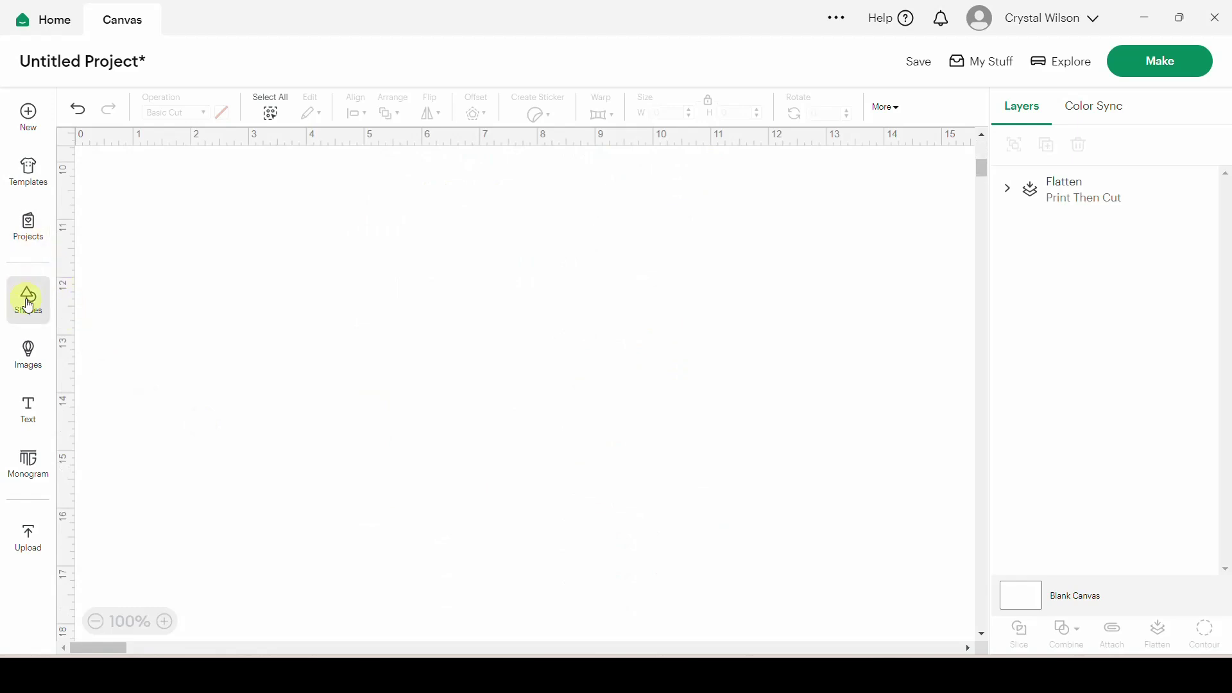
{"action": "left_click", "coordinate": [95, 409]}
{"action": "left_click", "coordinate": [495, 360]}
{"action": "left_click", "coordinate": [329, 373]}
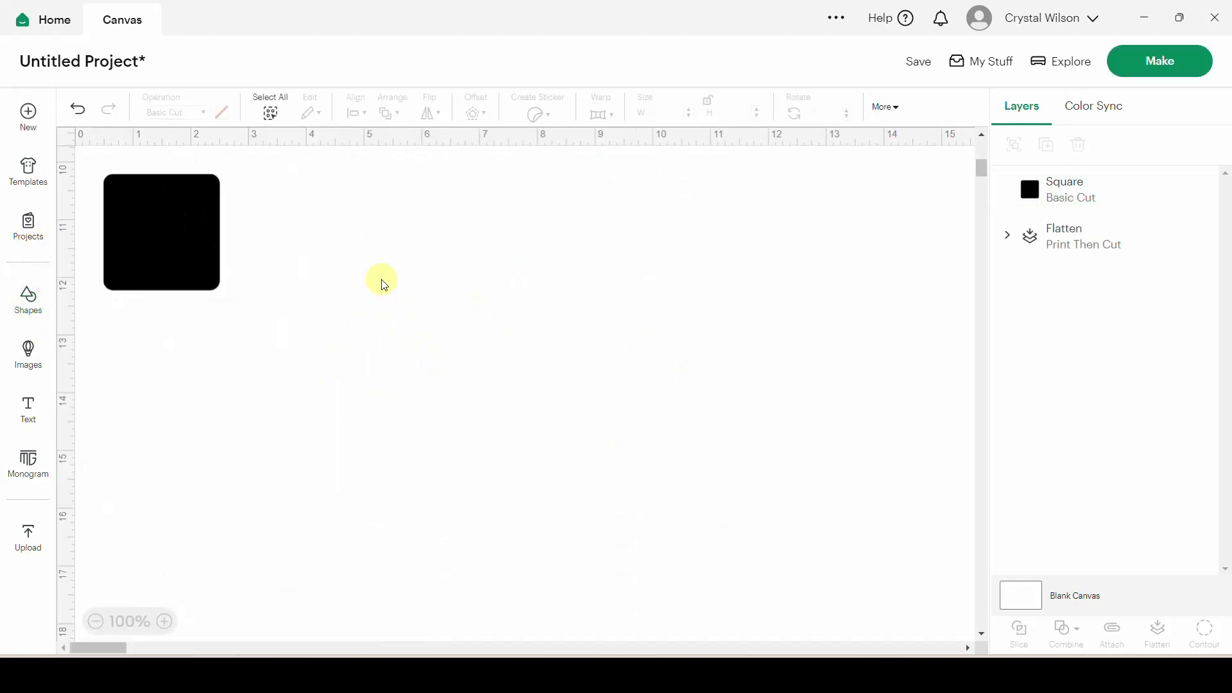
{"action": "left_click_drag", "start_coordinate": [195, 258], "coordinate": [577, 472]}
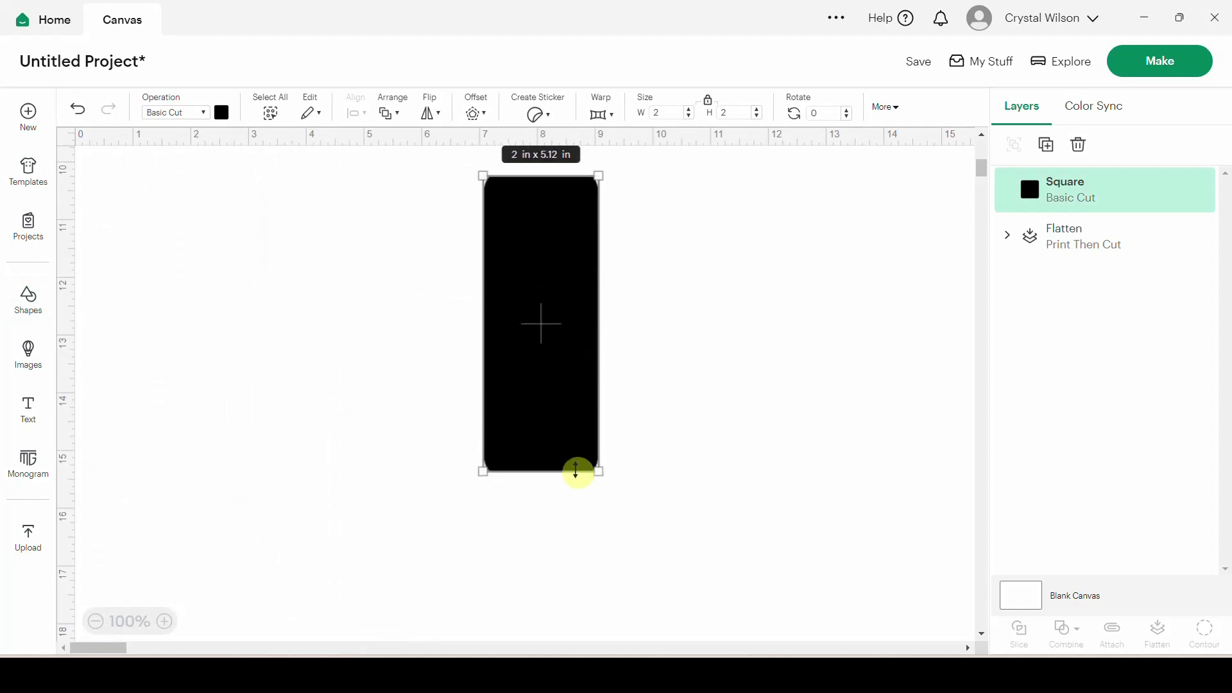
{"action": "left_click_drag", "start_coordinate": [599, 335], "coordinate": [586, 383]}
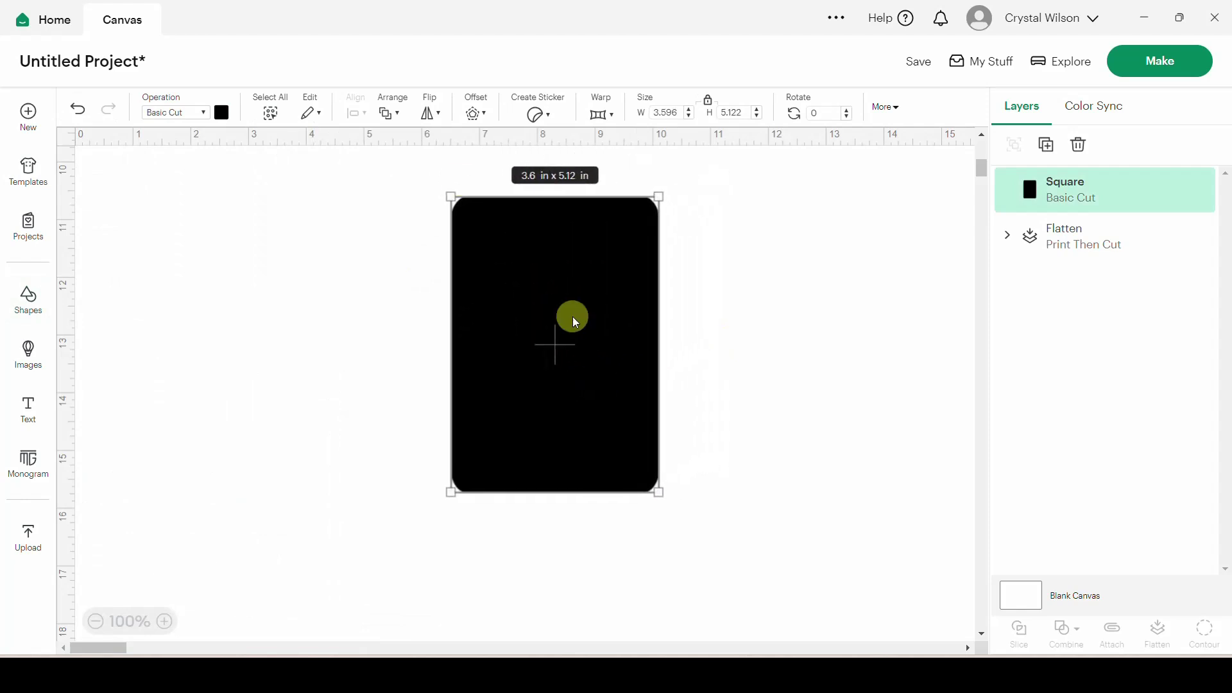
Recolor the rounded rectangle with the light blue material color.
{"action": "left_click", "coordinate": [222, 113]}
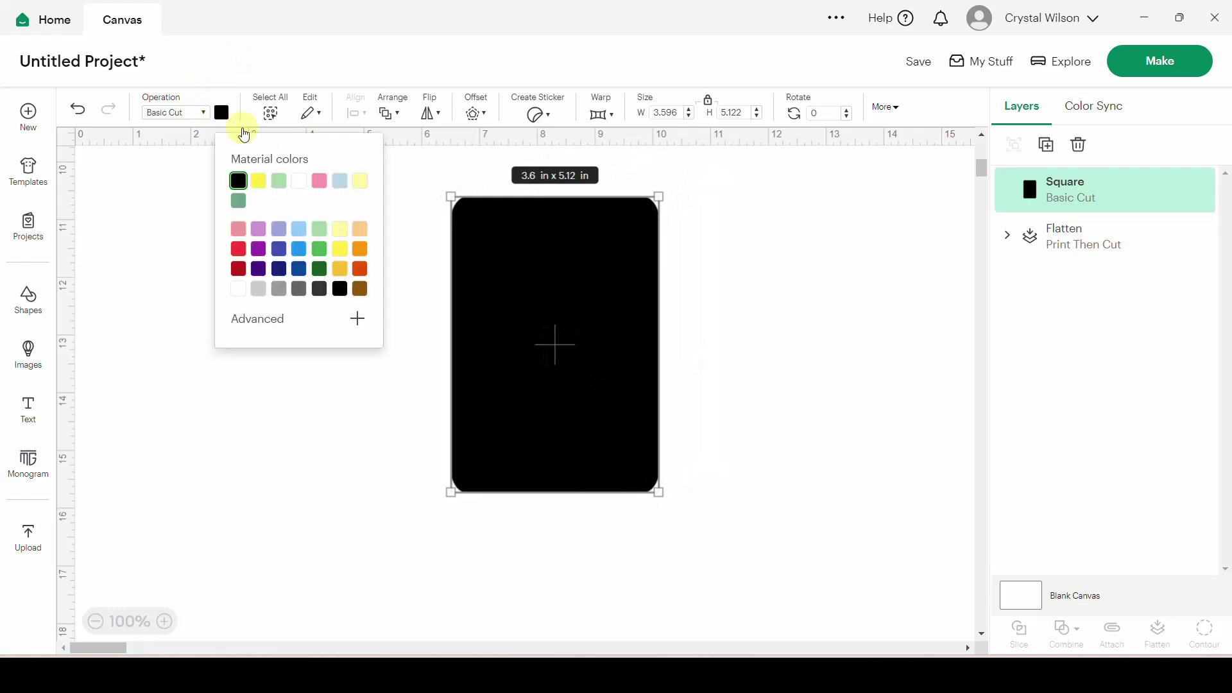
{"action": "left_click", "coordinate": [339, 182]}
{"action": "left_click", "coordinate": [286, 366]}
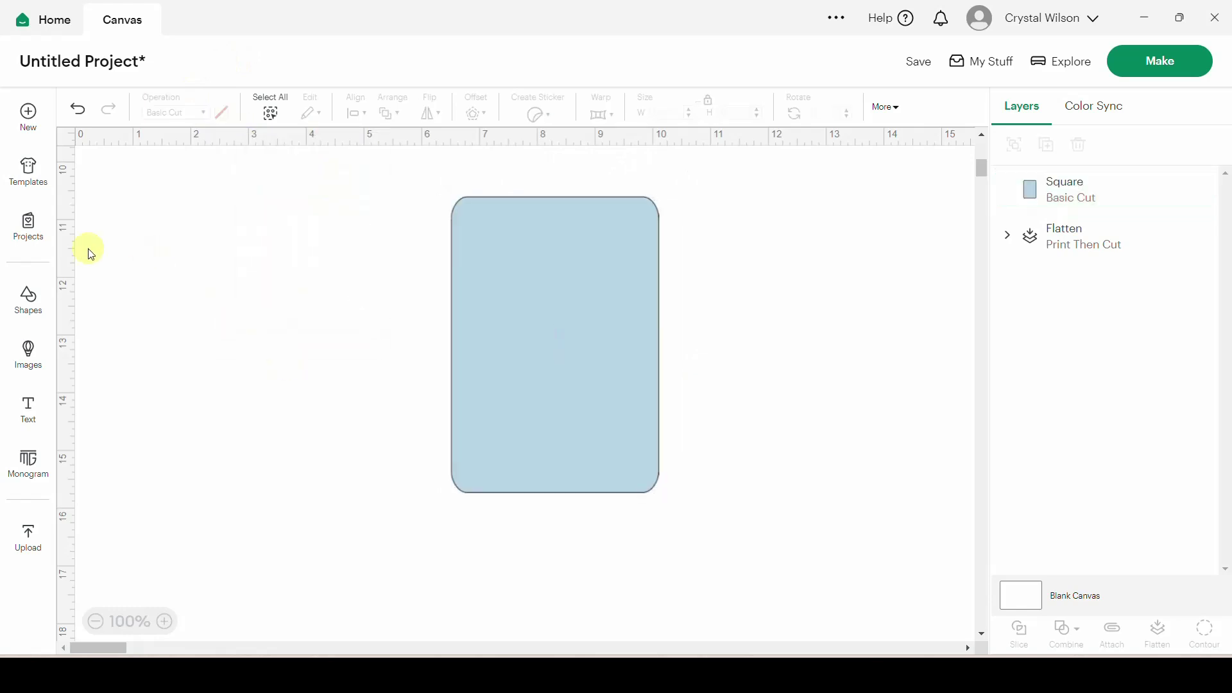
Insert the wavy Bow Border from the "bow frame" images and fit it over the blue rectangle at about 3.99 in by 5.49 in.
{"action": "left_click", "coordinate": [30, 353]}
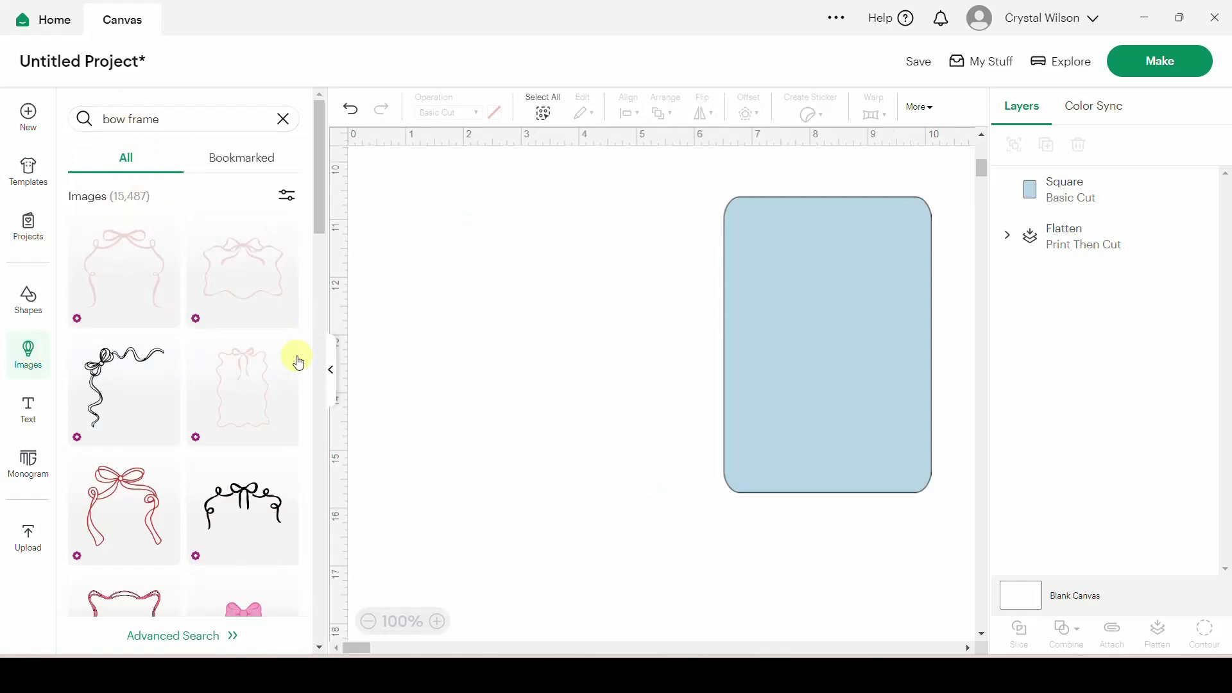
{"action": "left_click", "coordinate": [255, 396]}
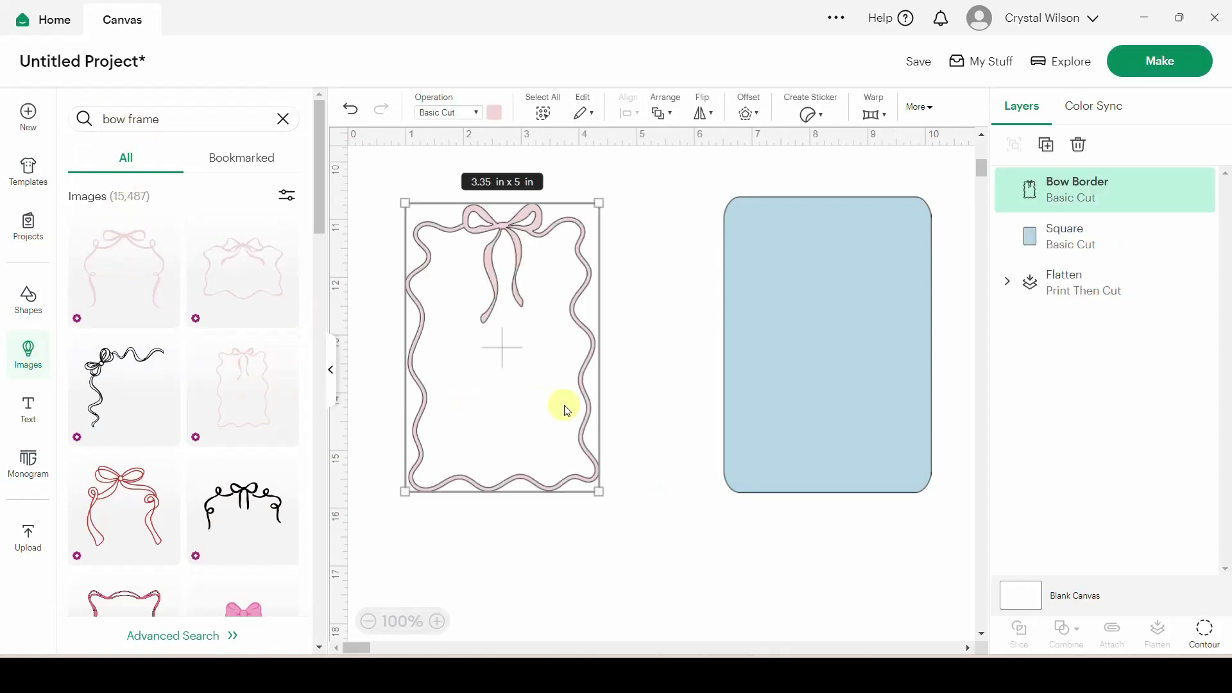
{"action": "left_click", "coordinate": [326, 370]}
{"action": "left_click_drag", "start_coordinate": [315, 360], "coordinate": [648, 370]}
{"action": "left_click", "coordinate": [392, 416]}
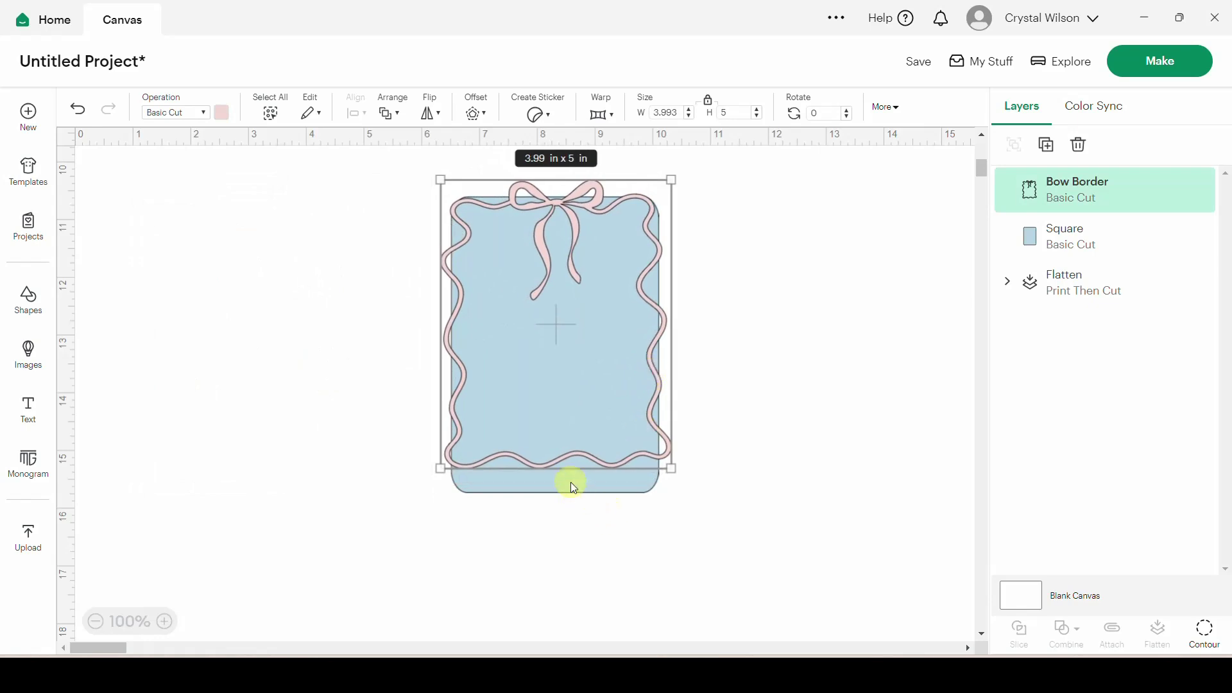
{"action": "left_click_drag", "start_coordinate": [567, 470], "coordinate": [567, 497]}
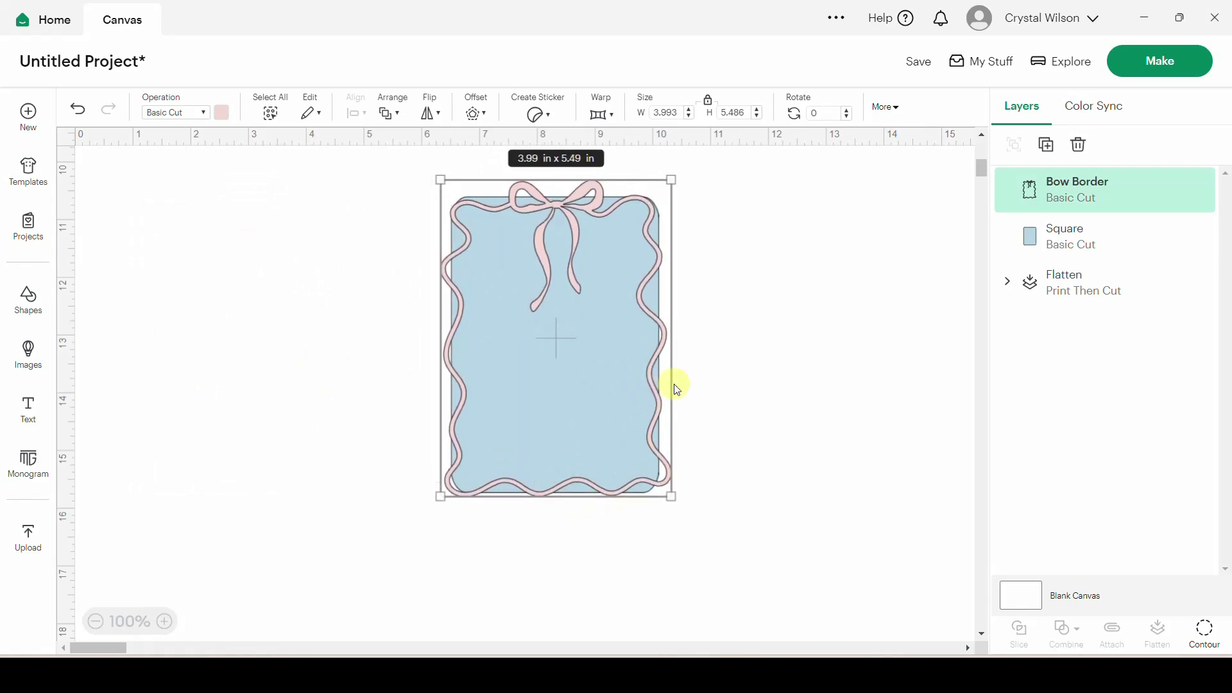
{"action": "left_click", "coordinate": [767, 385]}
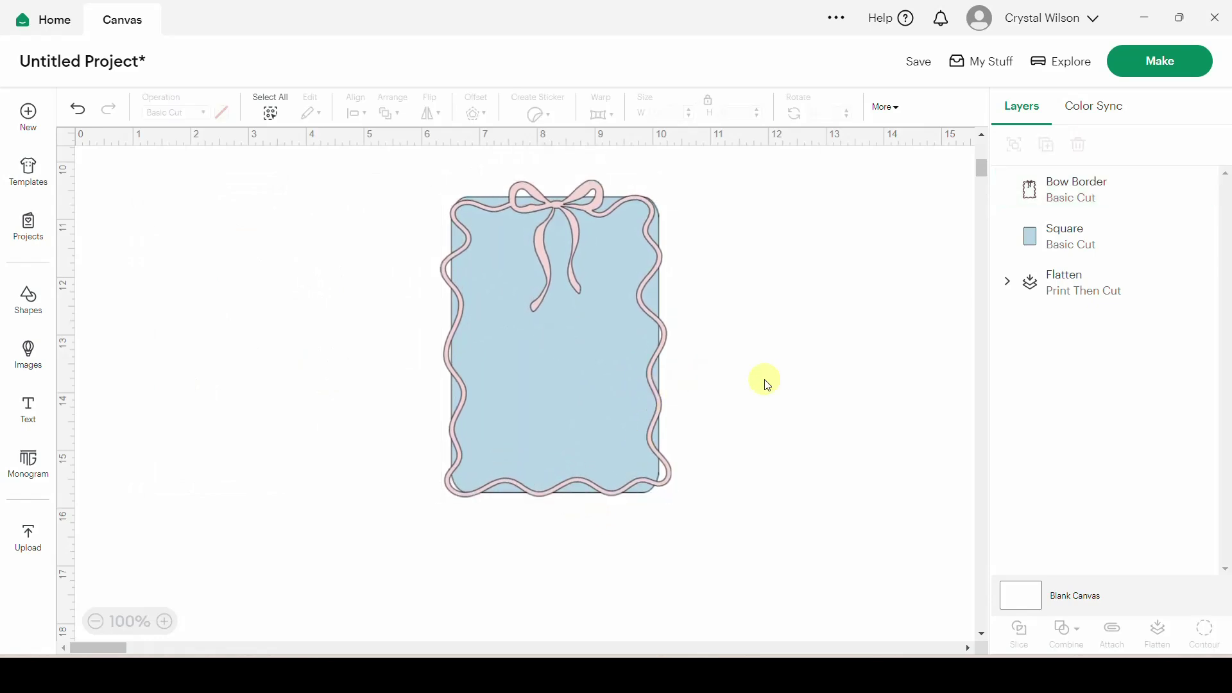
Search the images for "tulip" and insert the pink two-stem tulip with green leaves.
{"action": "left_click", "coordinate": [33, 359]}
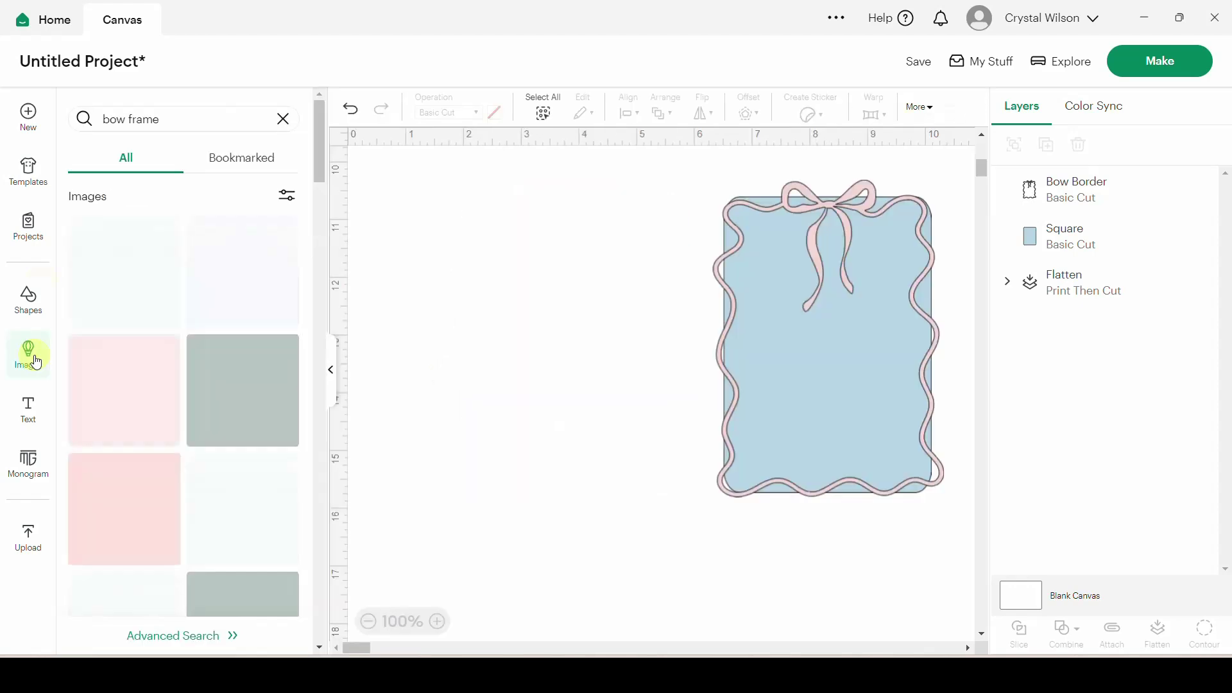
{"action": "left_click", "coordinate": [170, 119]}
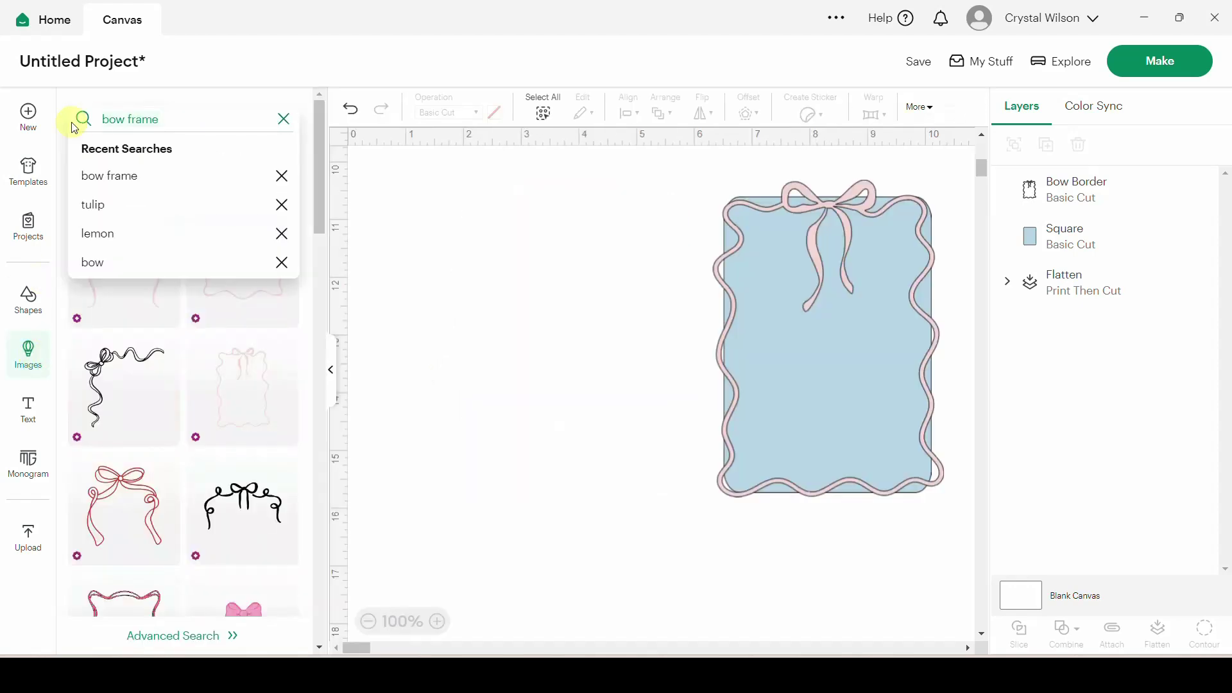
{"action": "left_click", "coordinate": [100, 212]}
{"action": "scroll", "coordinate": [201, 413], "scroll_direction": "down", "scroll_amount": 4}
{"action": "left_click", "coordinate": [228, 394]}
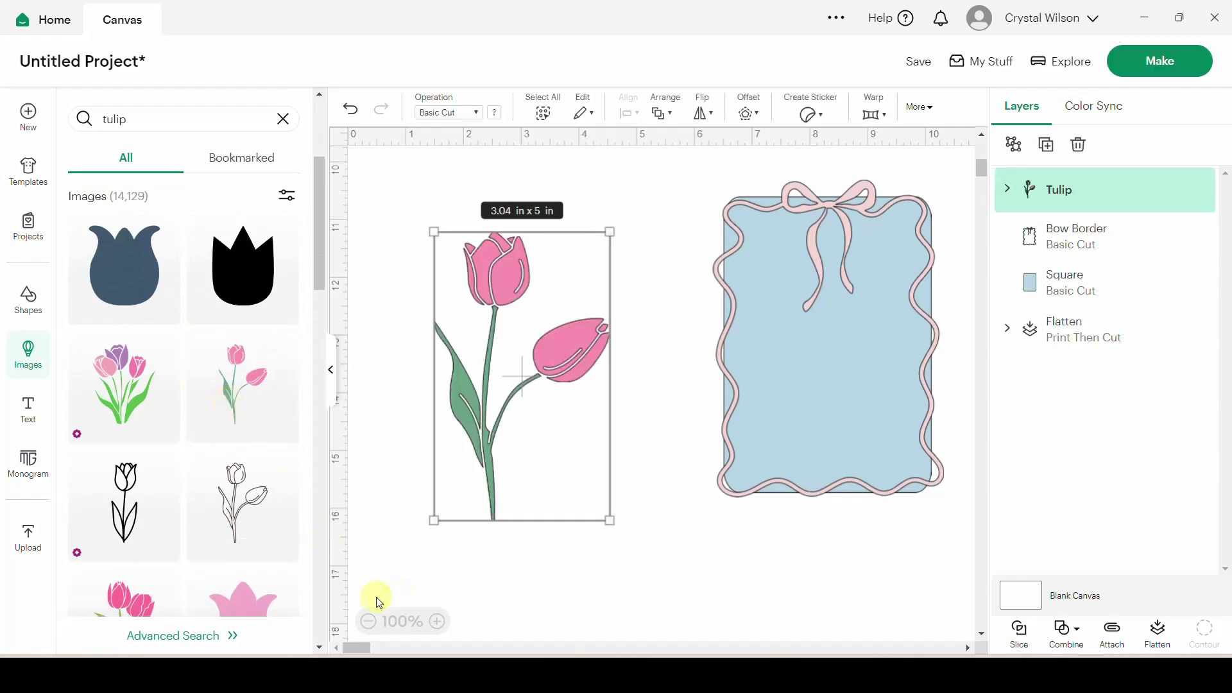
Shrink the tulip image to about 2.55 in by 4.2 in and position it inside the bow frame.
{"action": "left_click", "coordinate": [330, 370]}
{"action": "left_click_drag", "start_coordinate": [214, 426], "coordinate": [502, 406]}
{"action": "left_click_drag", "start_coordinate": [634, 207], "coordinate": [578, 294]}
{"action": "left_click_drag", "start_coordinate": [487, 430], "coordinate": [520, 398]}
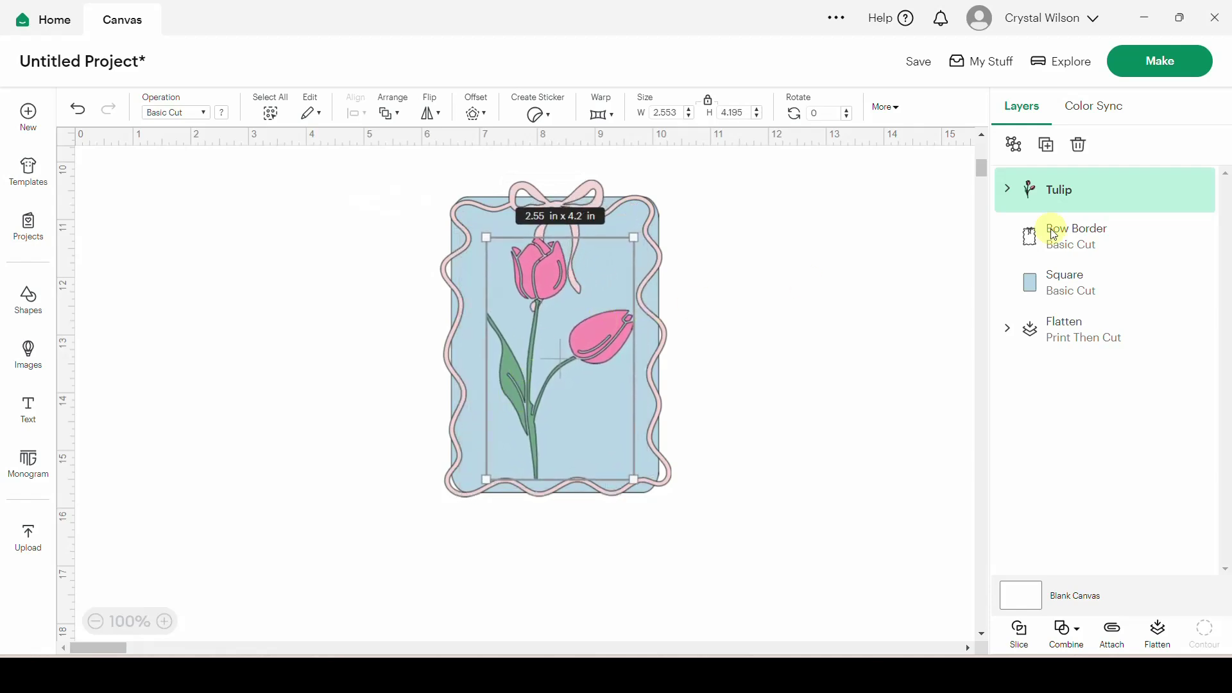
Reorder the Tulip layer so it sits beneath the Bow Border and above the blue square.
{"action": "left_click_drag", "start_coordinate": [1127, 191], "coordinate": [1131, 235]}
{"action": "left_click_drag", "start_coordinate": [1130, 218], "coordinate": [1130, 218]}
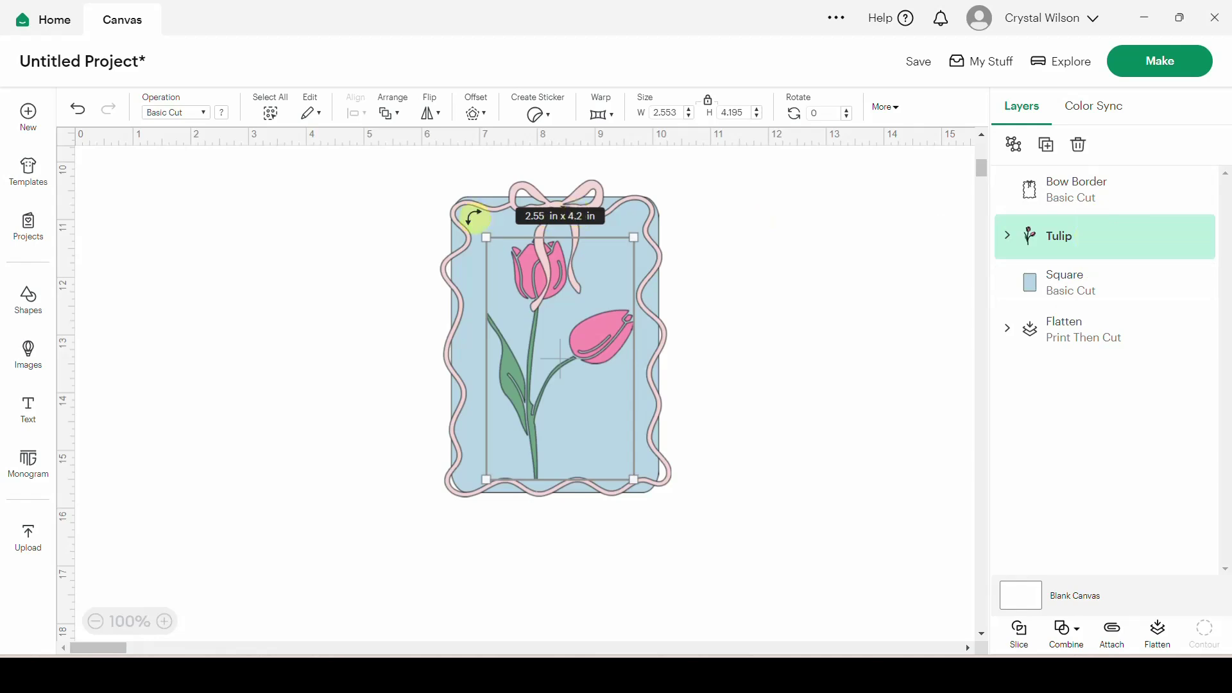
{"action": "left_click", "coordinate": [824, 328]}
Add the text "Spring" in the Babette font and place it over the tulip stems on the blue card.
{"action": "left_click", "coordinate": [32, 411]}
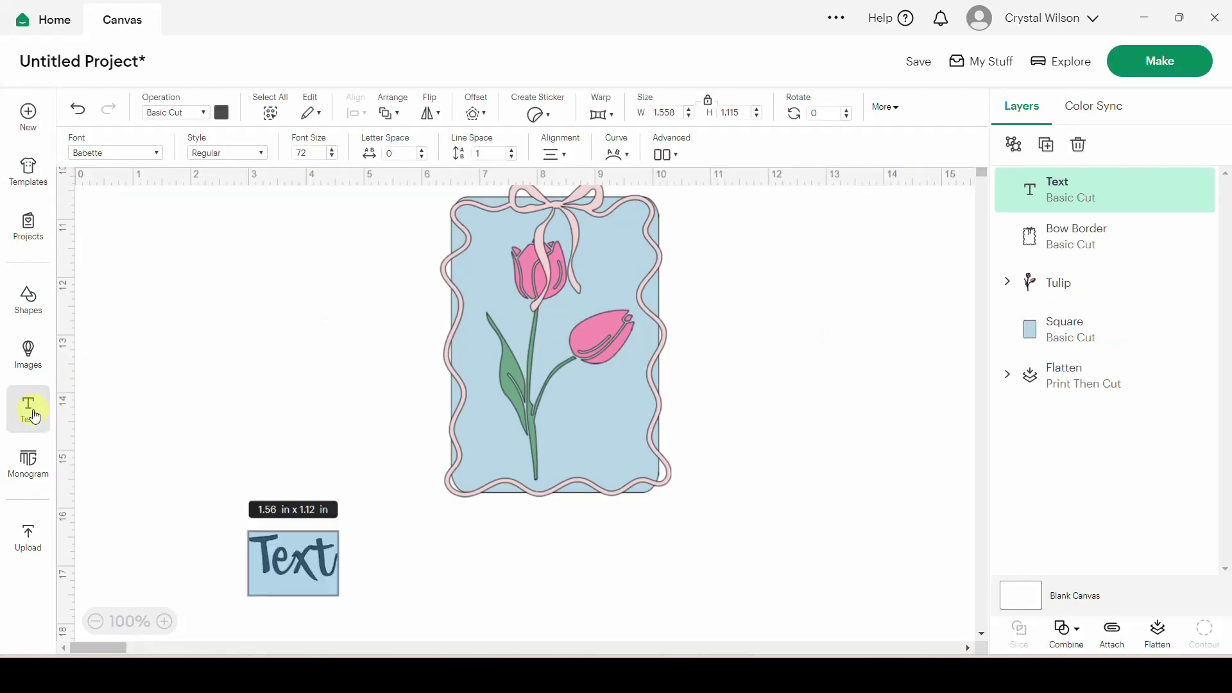
{"action": "type", "text": "Spring"}
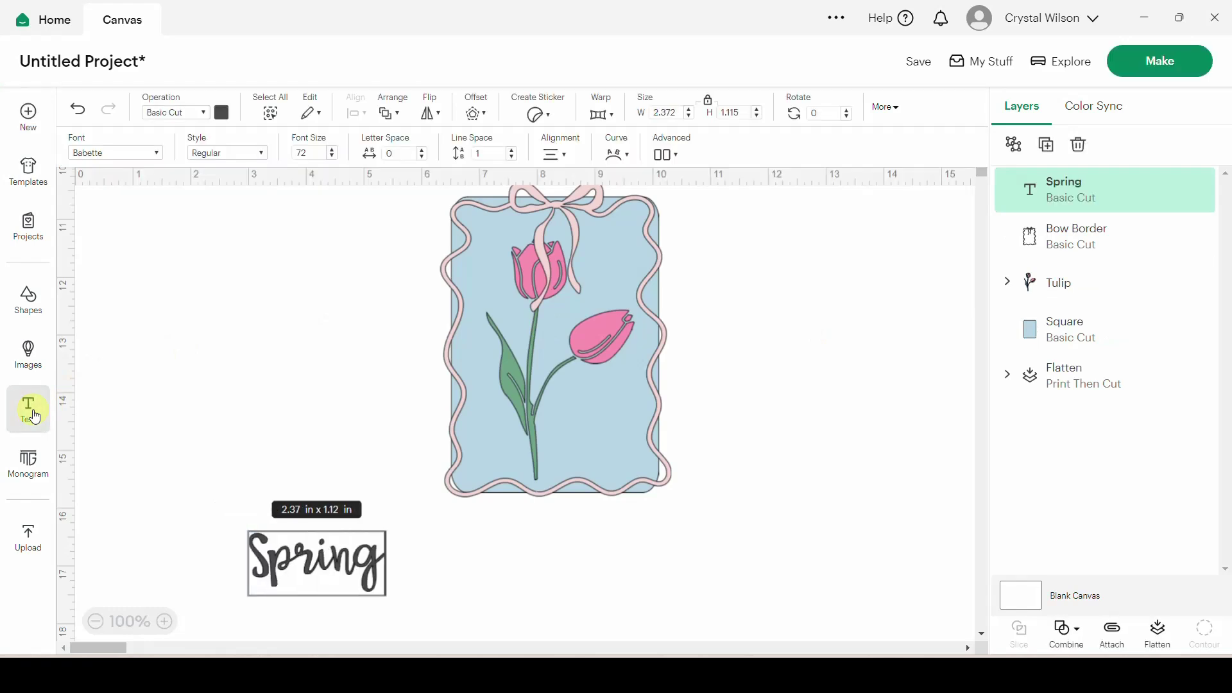
{"action": "left_click", "coordinate": [119, 157]}
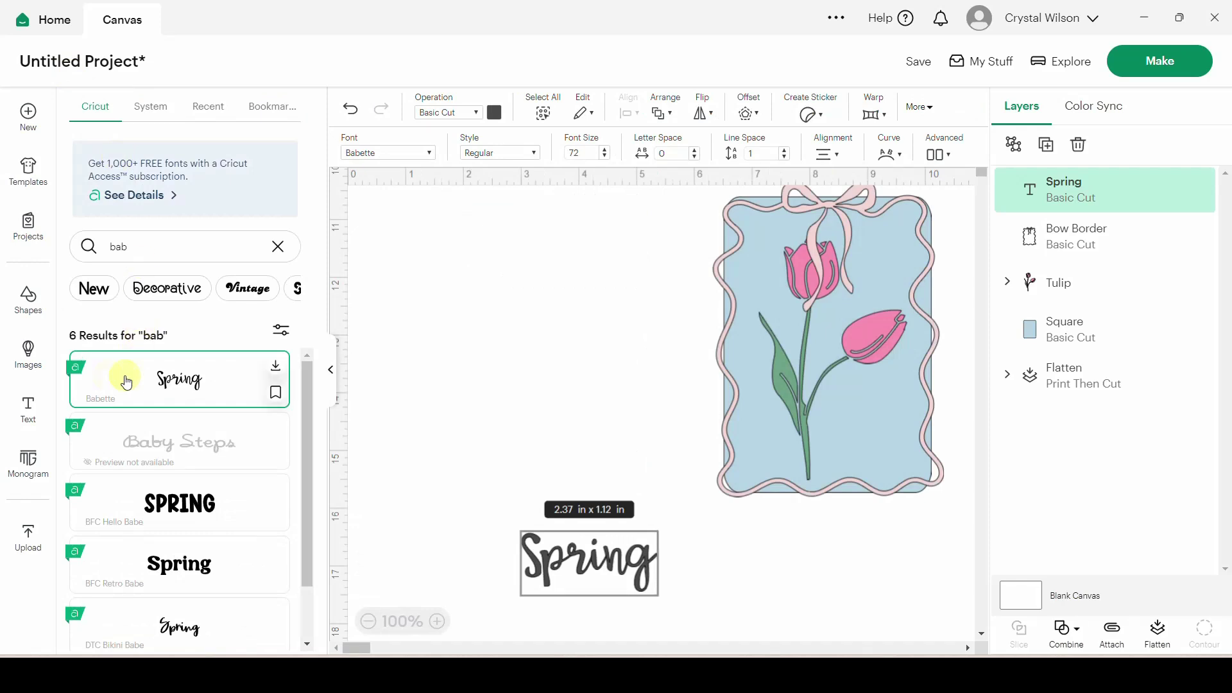
{"action": "left_click", "coordinate": [510, 367]}
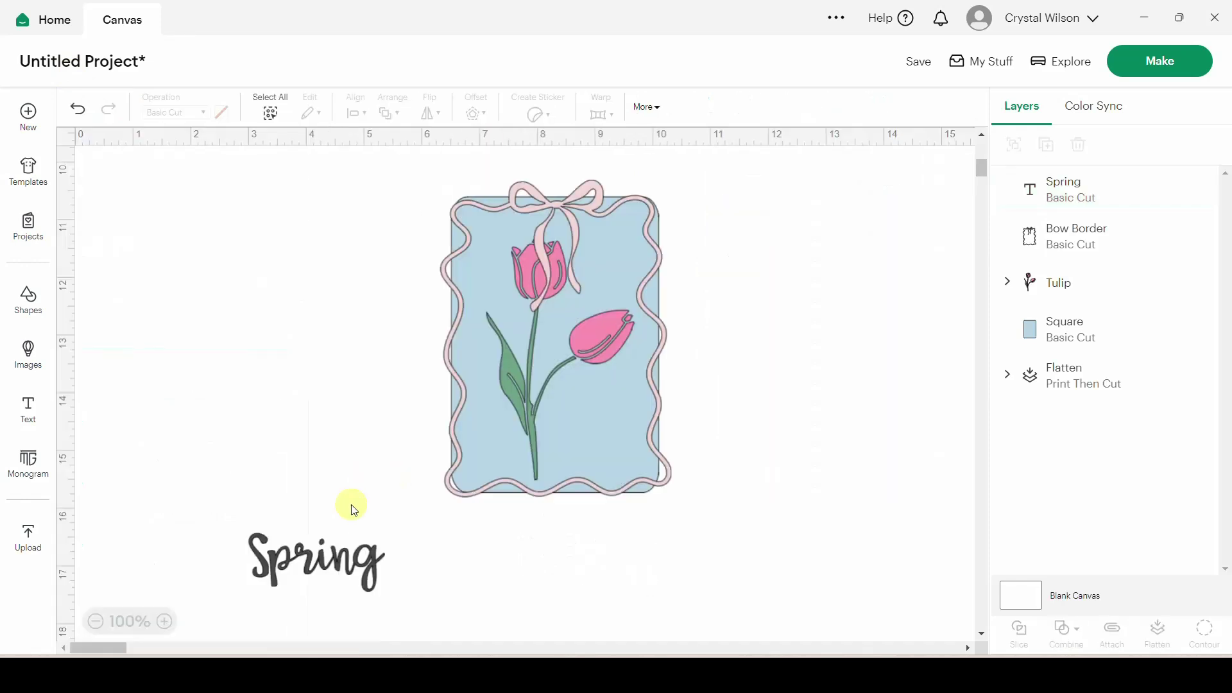
{"action": "left_click_drag", "start_coordinate": [311, 558], "coordinate": [634, 392]}
{"action": "left_click", "coordinate": [747, 393]}
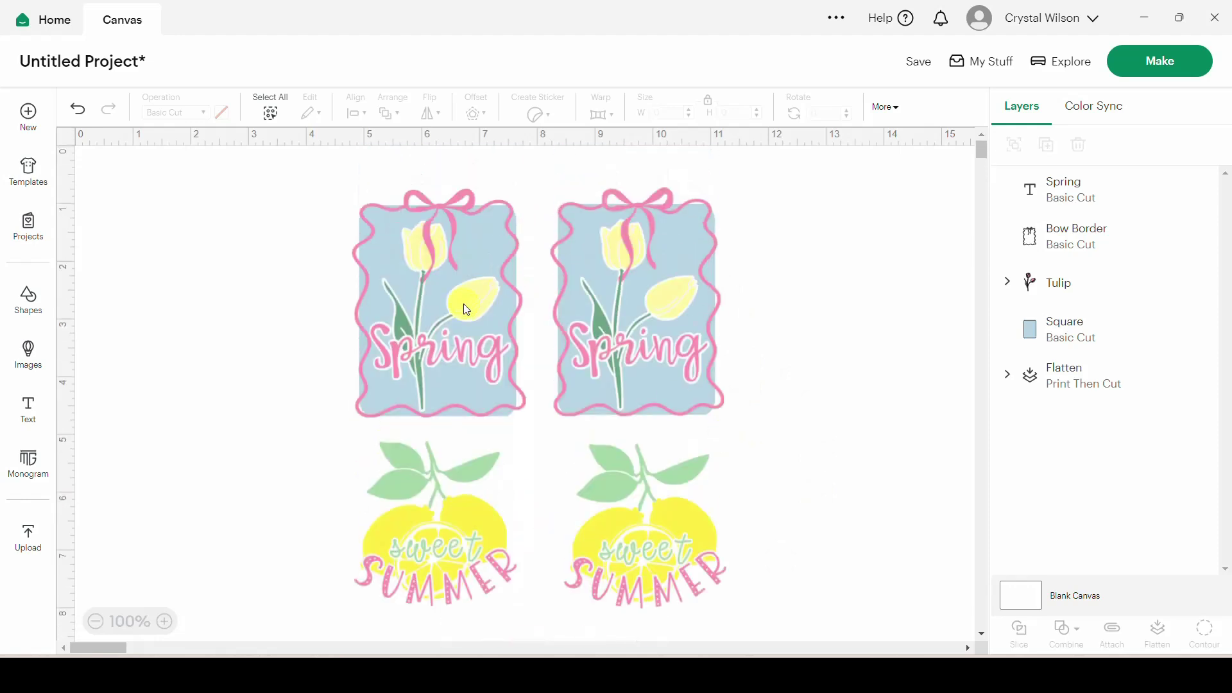
Recolor the tulip blossom layer of the new bow-frame card to the project's pale yellow.
{"action": "mouse_move", "coordinate": [463, 303]}
{"action": "left_mouse_down"}
{"action": "mouse_move", "coordinate": [395, 331]}
{"action": "mouse_move", "coordinate": [456, 319]}
{"action": "left_mouse_up"}
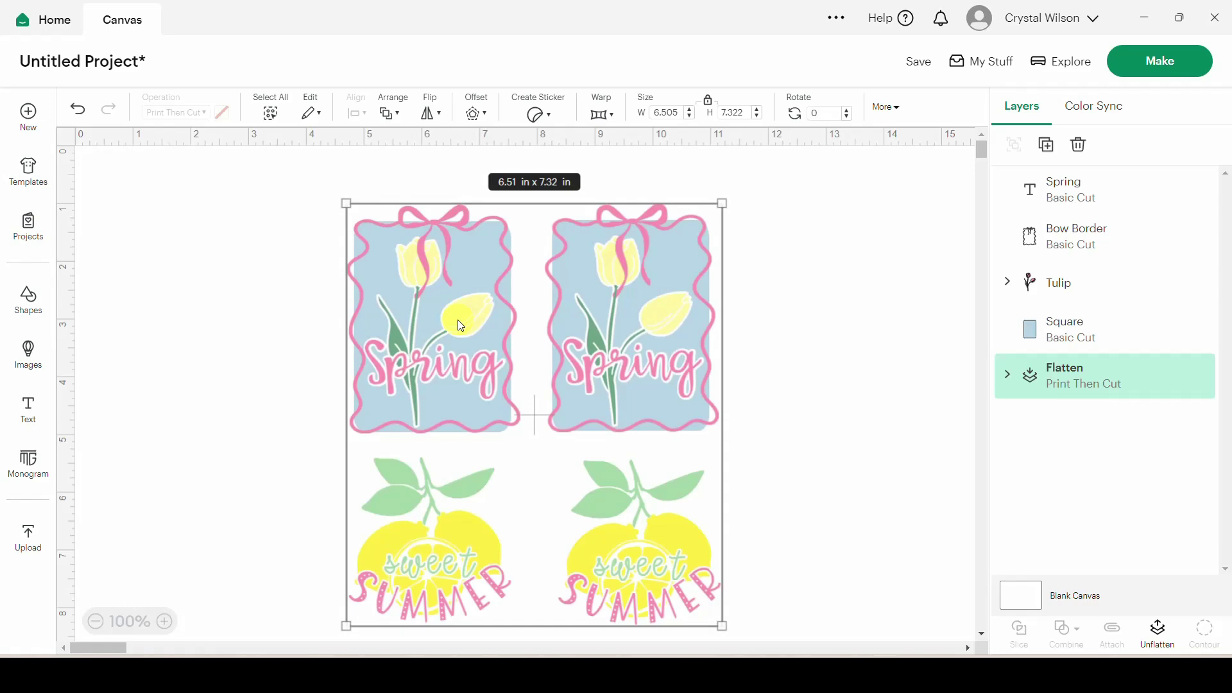
{"action": "scroll", "coordinate": [466, 396], "scroll_direction": "down", "scroll_amount": 10}
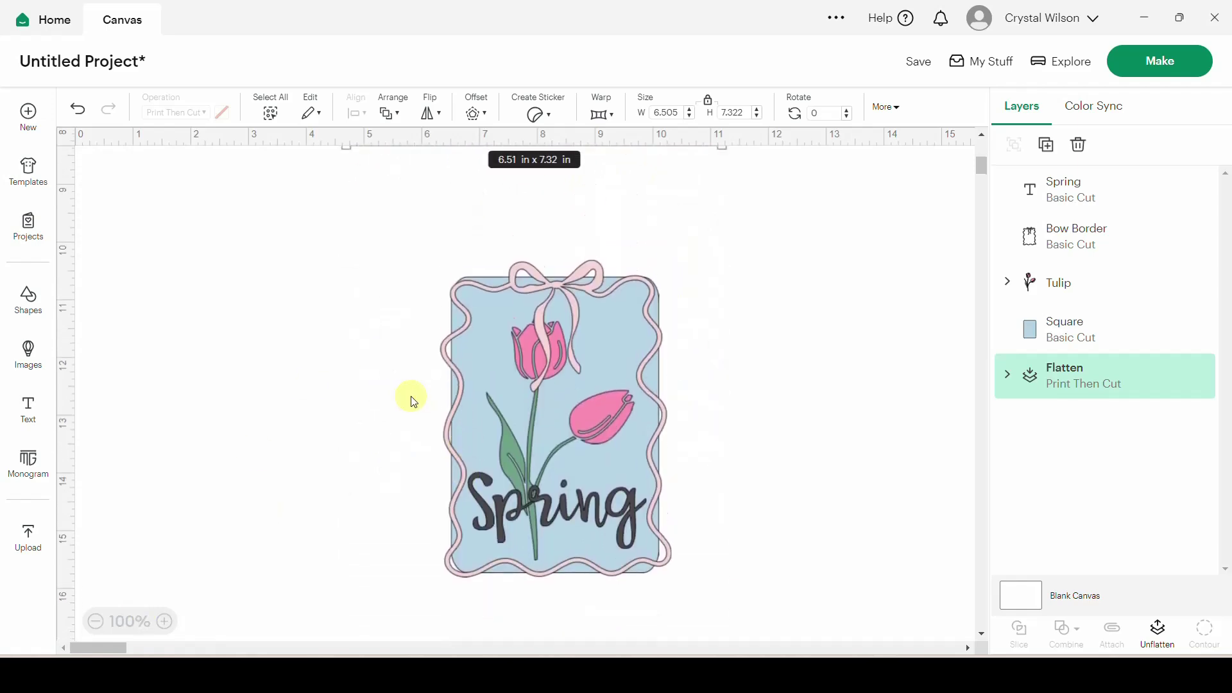
{"action": "left_click", "coordinate": [591, 412]}
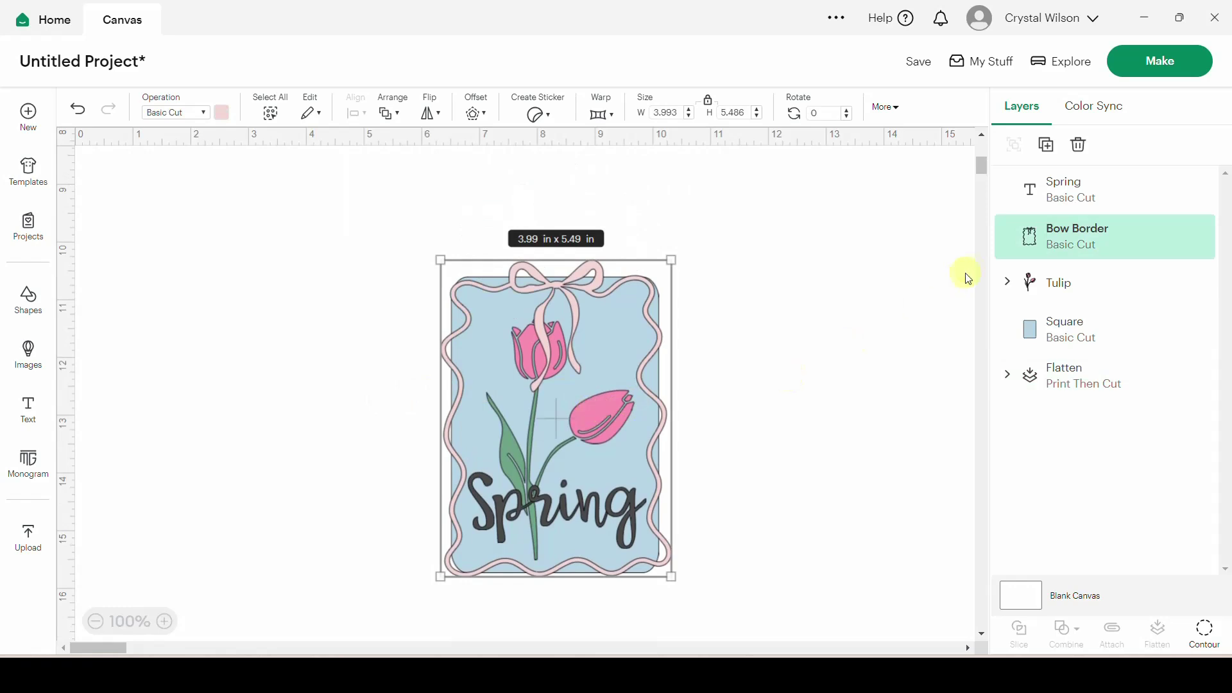
{"action": "left_click", "coordinate": [1031, 285]}
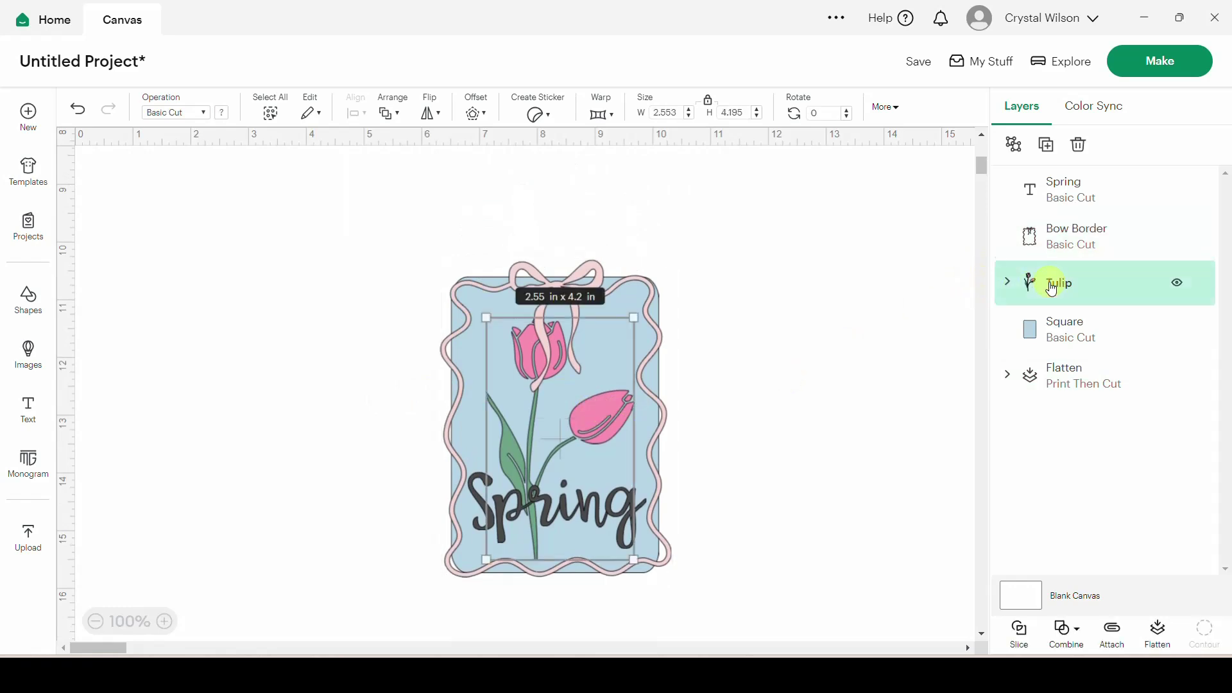
{"action": "left_click", "coordinate": [1008, 283]}
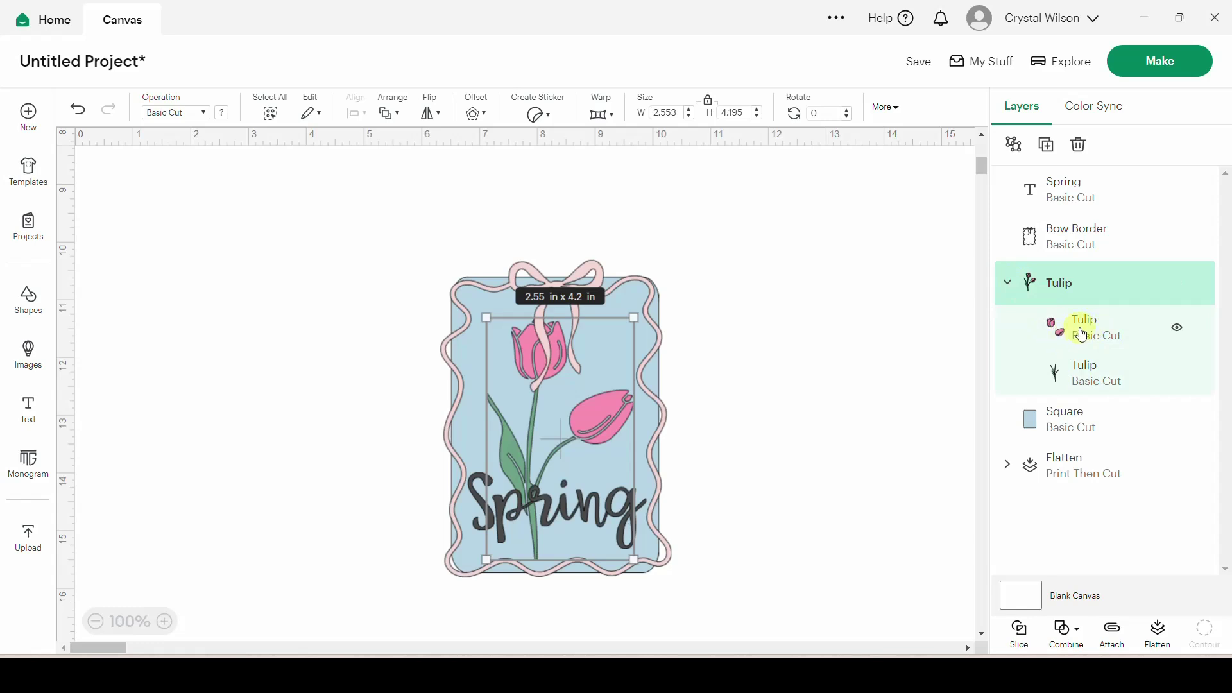
{"action": "left_click", "coordinate": [1082, 334]}
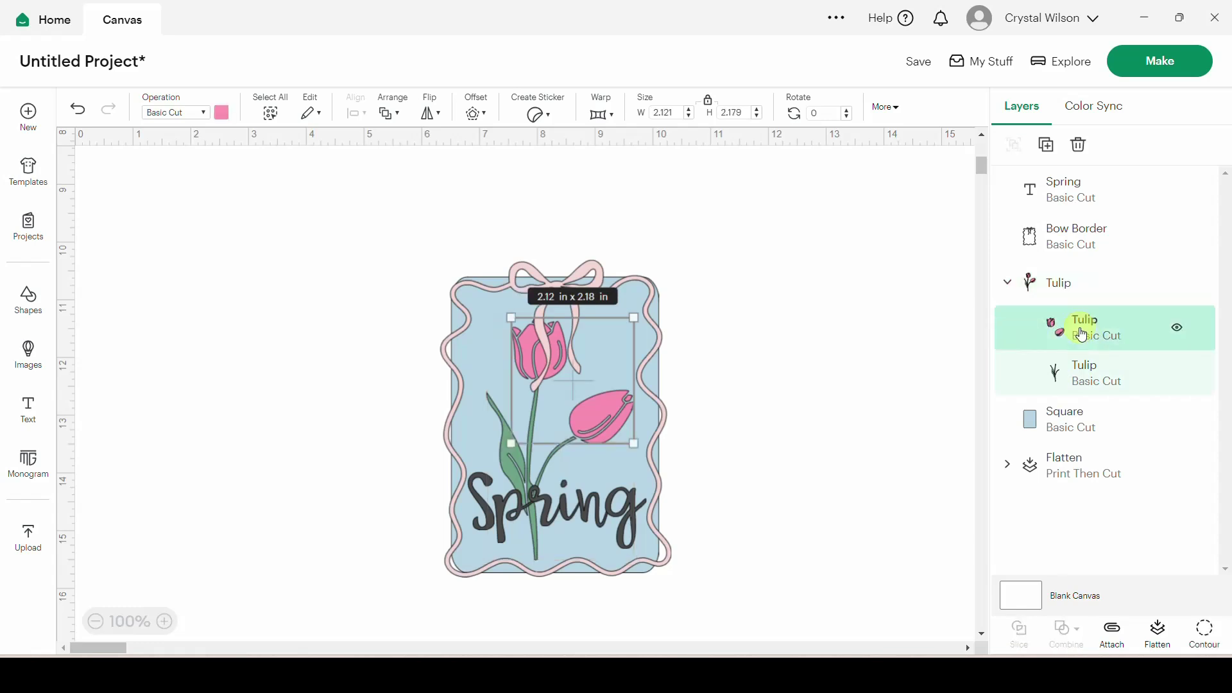
{"action": "left_click", "coordinate": [222, 112]}
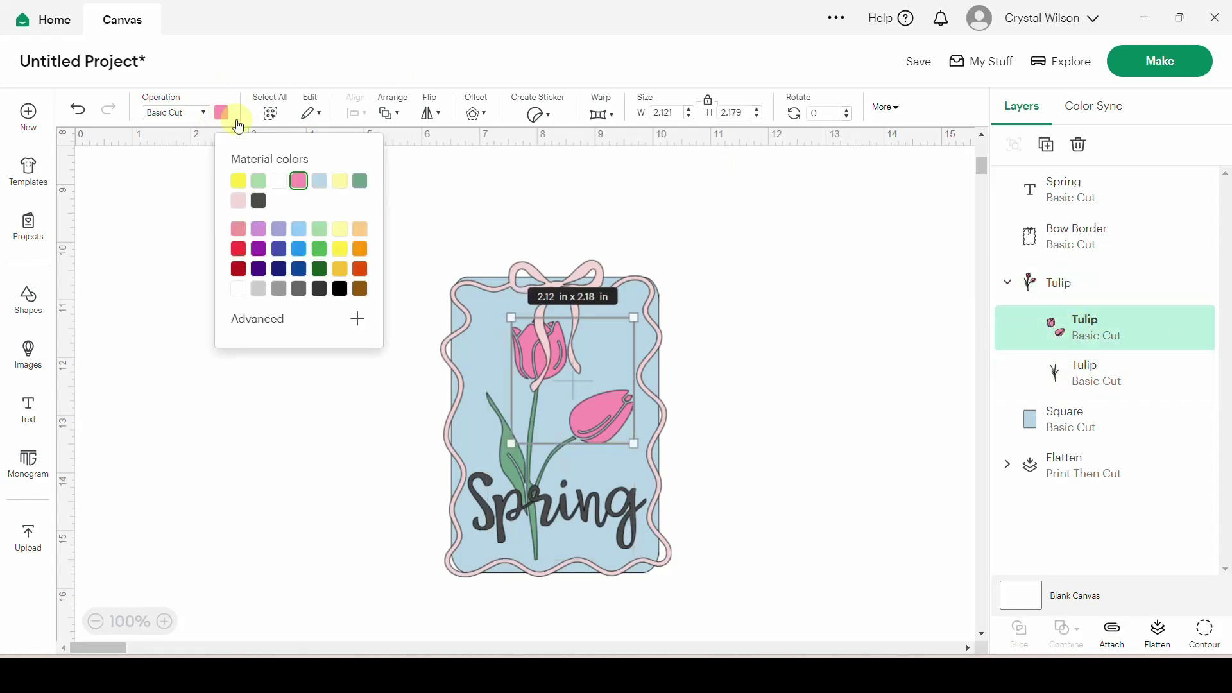
{"action": "left_click", "coordinate": [340, 186]}
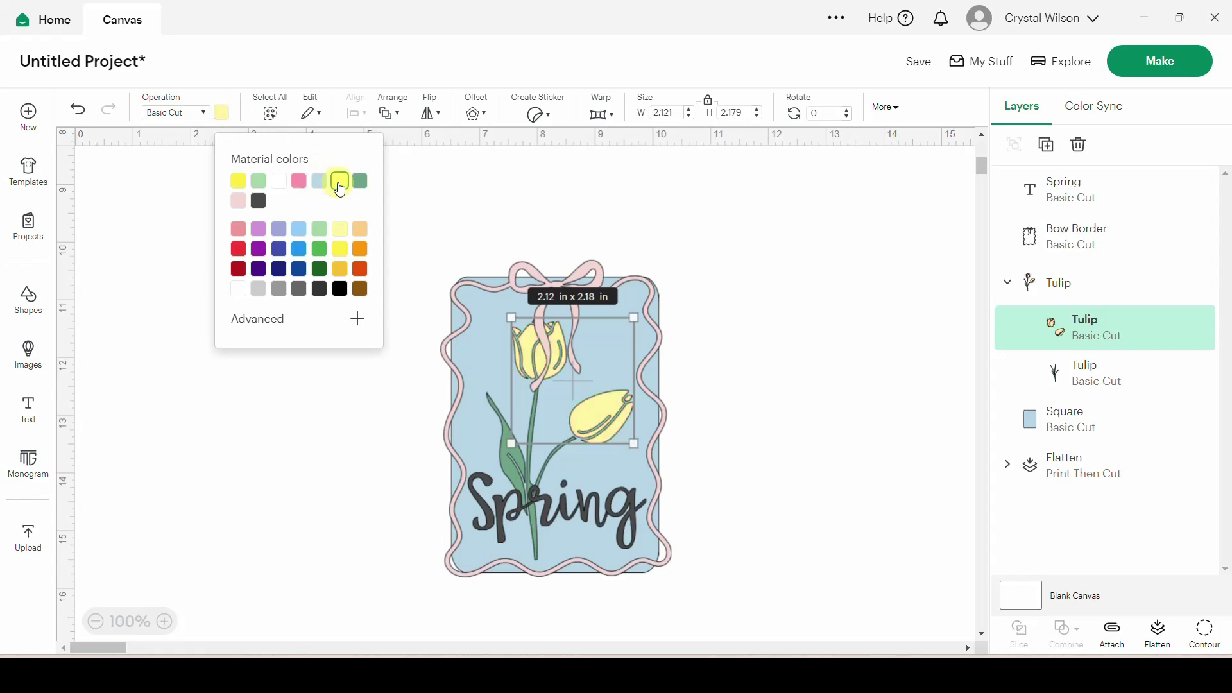
Recolor the "Spring" text and the Bow Border to the project's medium pink.
{"action": "left_click", "coordinate": [612, 515]}
{"action": "left_click", "coordinate": [223, 113]}
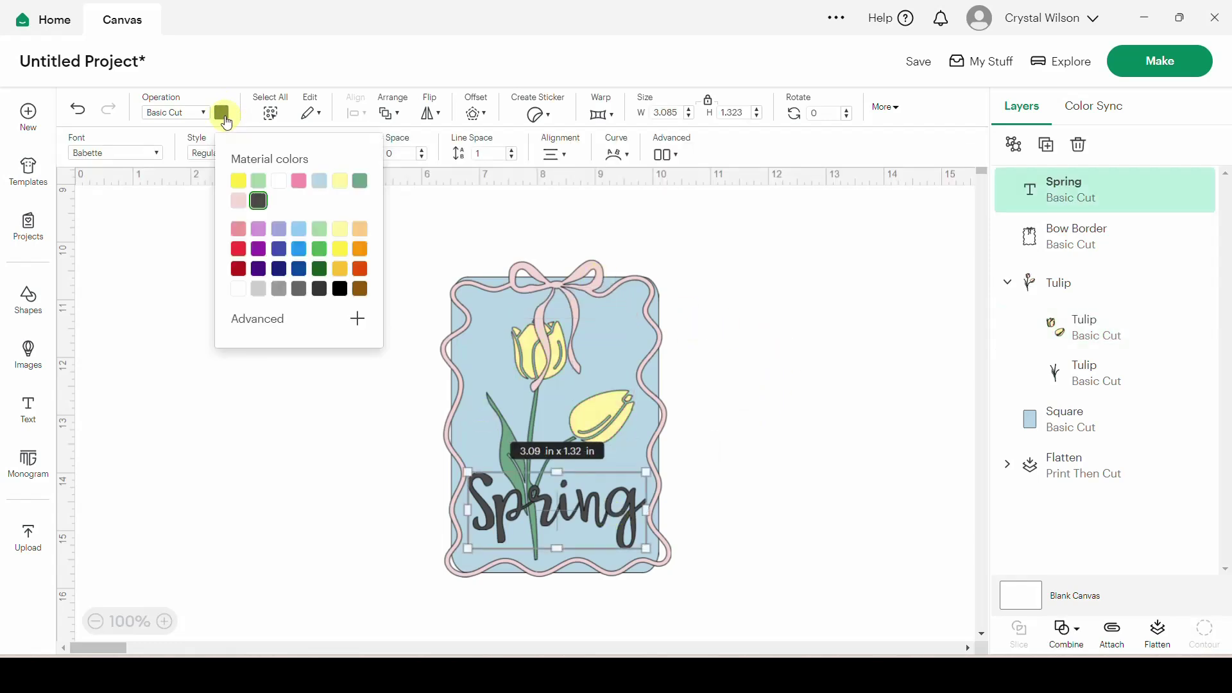
{"action": "left_click", "coordinate": [299, 181]}
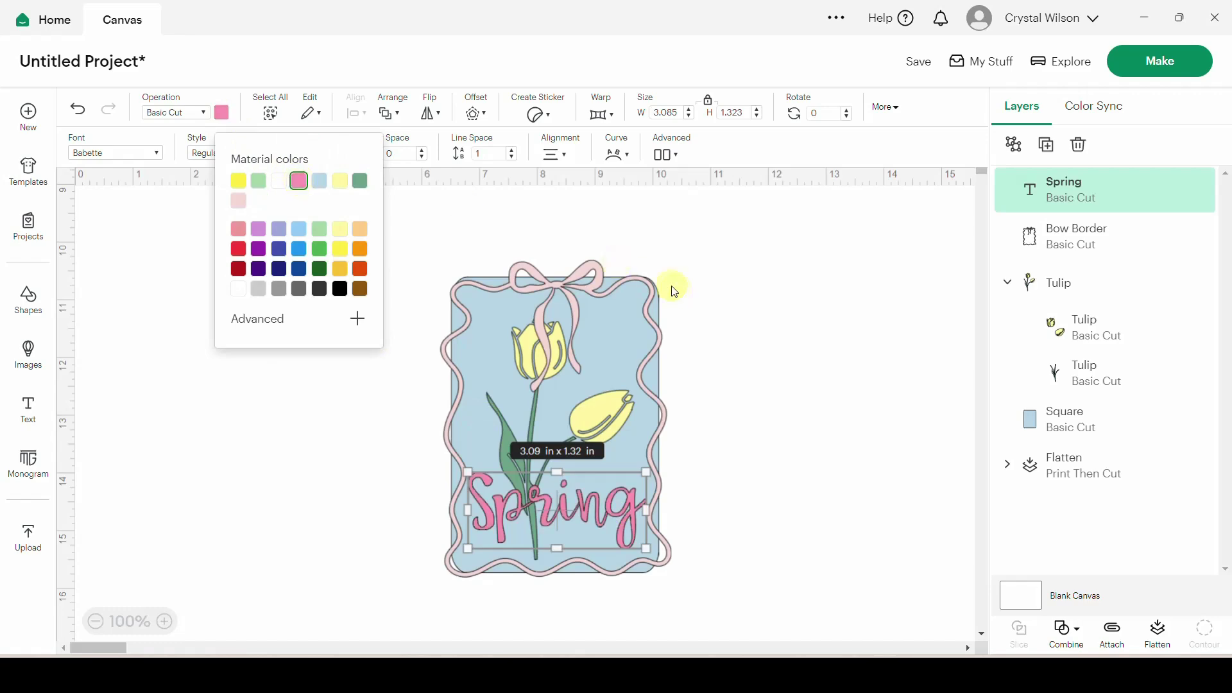
{"action": "scroll", "coordinate": [680, 290], "scroll_direction": "down", "scroll_amount": 2}
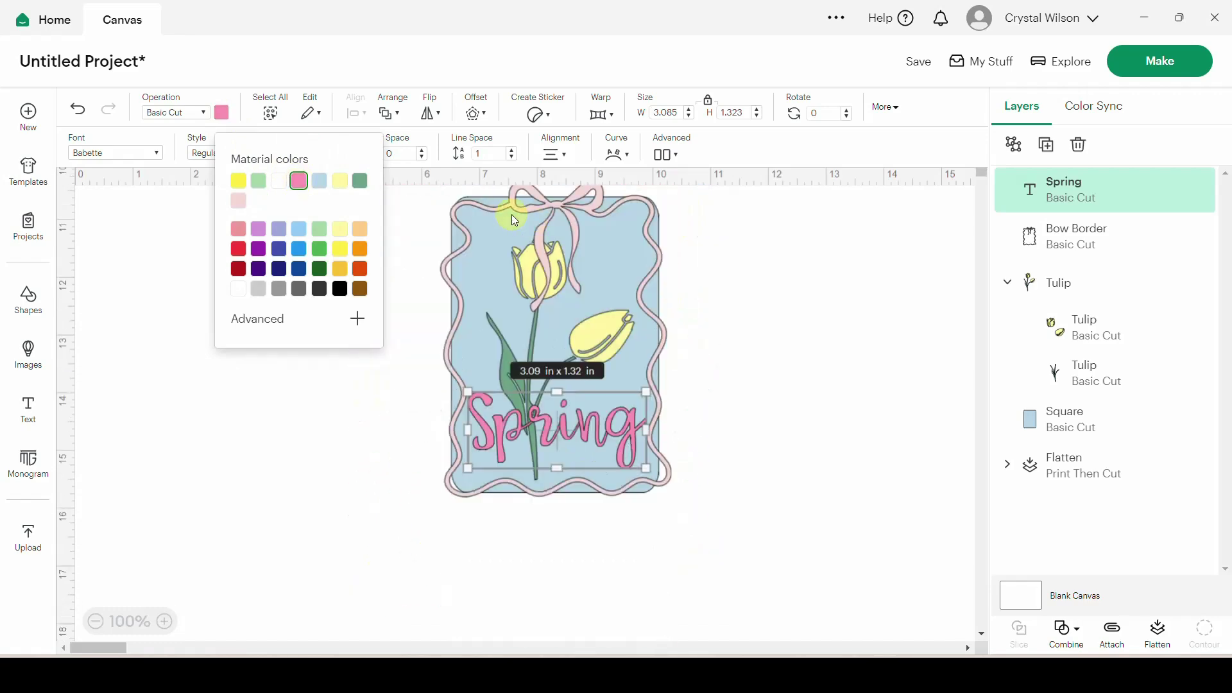
{"action": "left_click", "coordinate": [536, 201]}
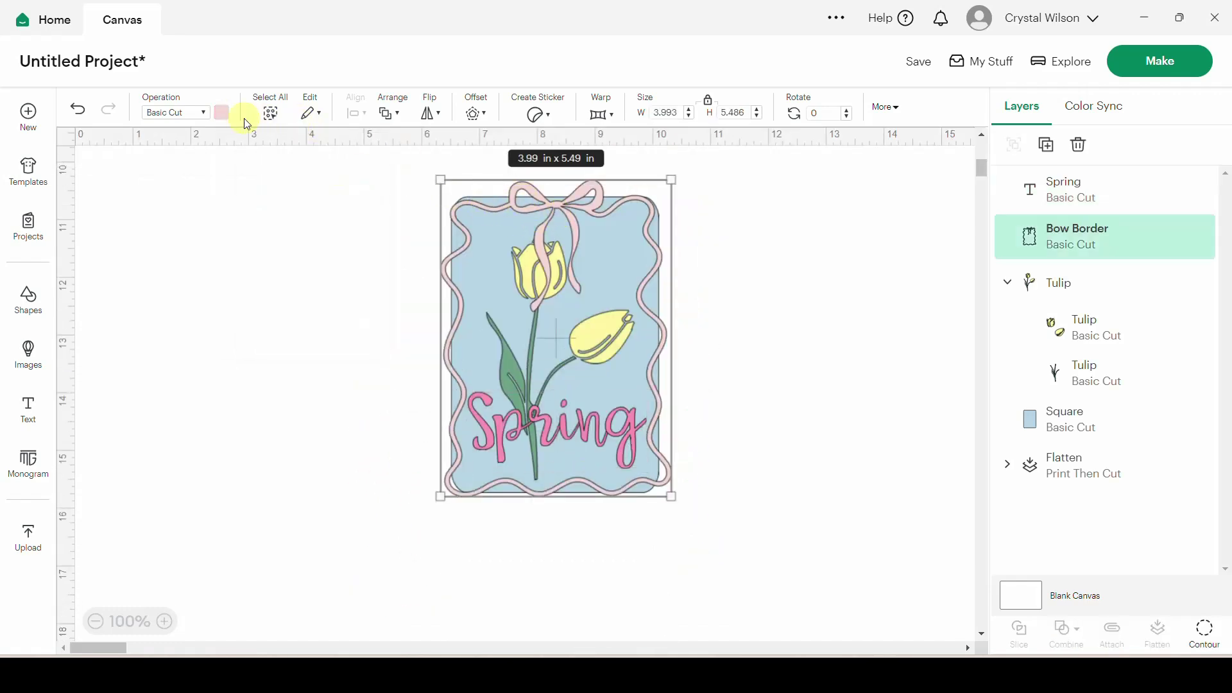
{"action": "left_click", "coordinate": [223, 114]}
{"action": "left_click", "coordinate": [299, 181]}
{"action": "left_click", "coordinate": [187, 326]}
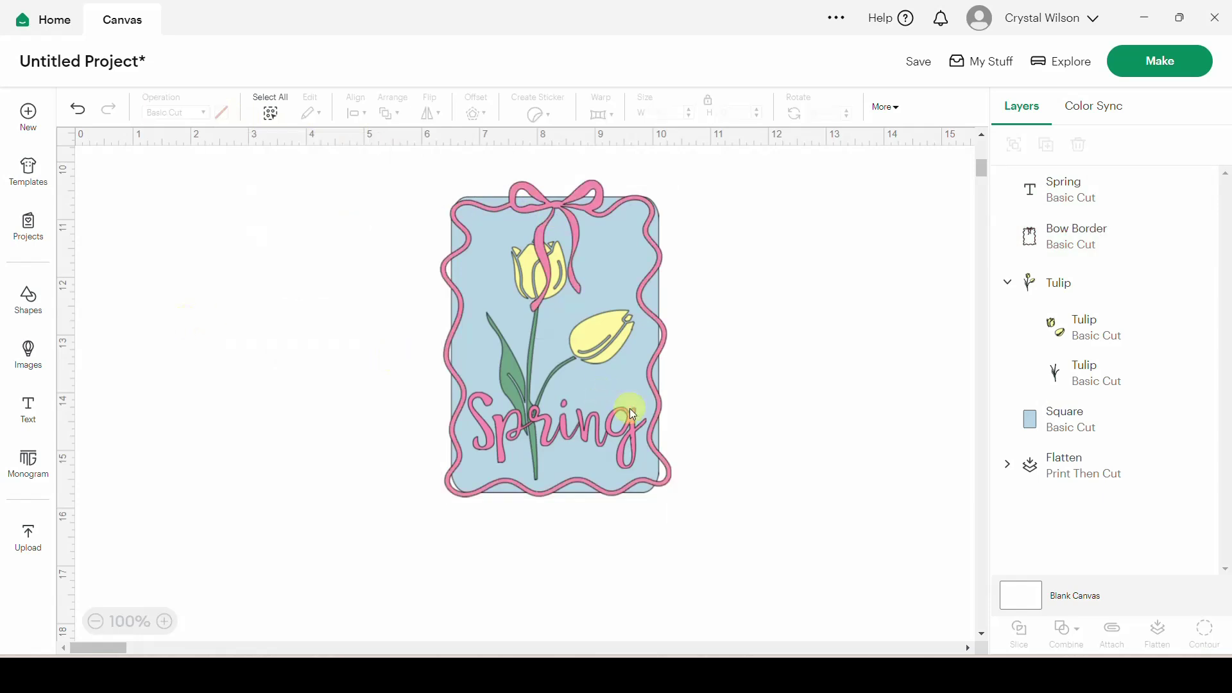
Combine the letters of the "Spring" text into one shape with Unite.
{"action": "left_click", "coordinate": [636, 443]}
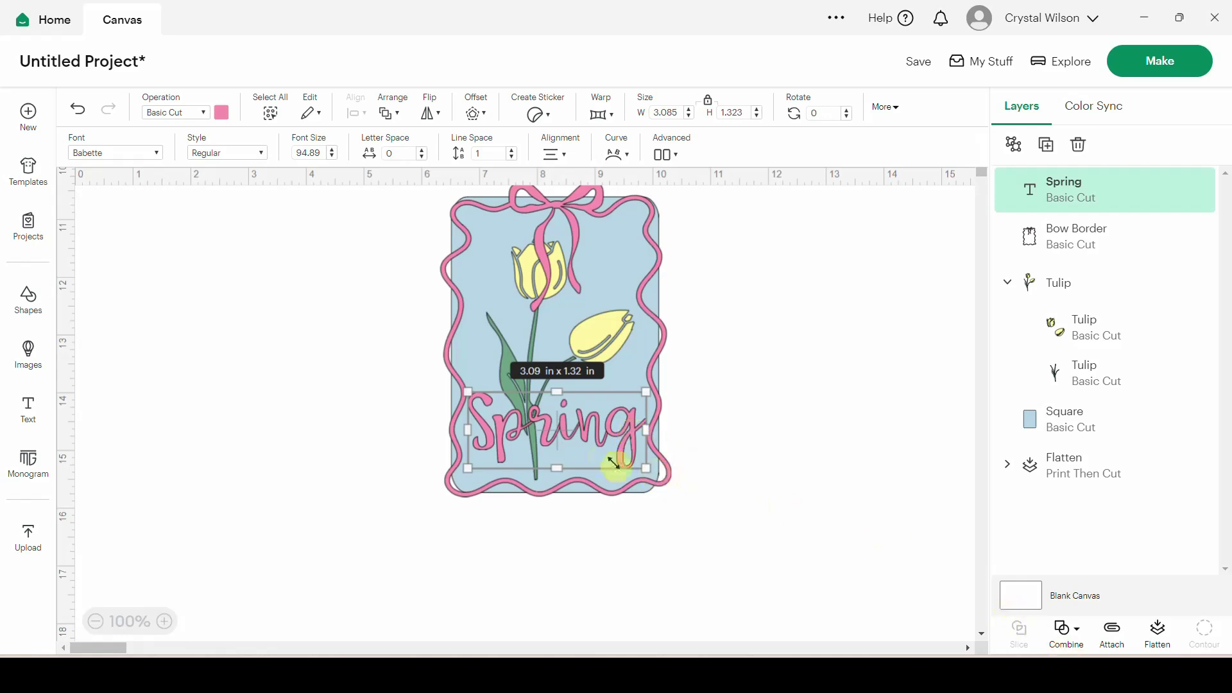
{"action": "left_click", "coordinate": [1064, 628]}
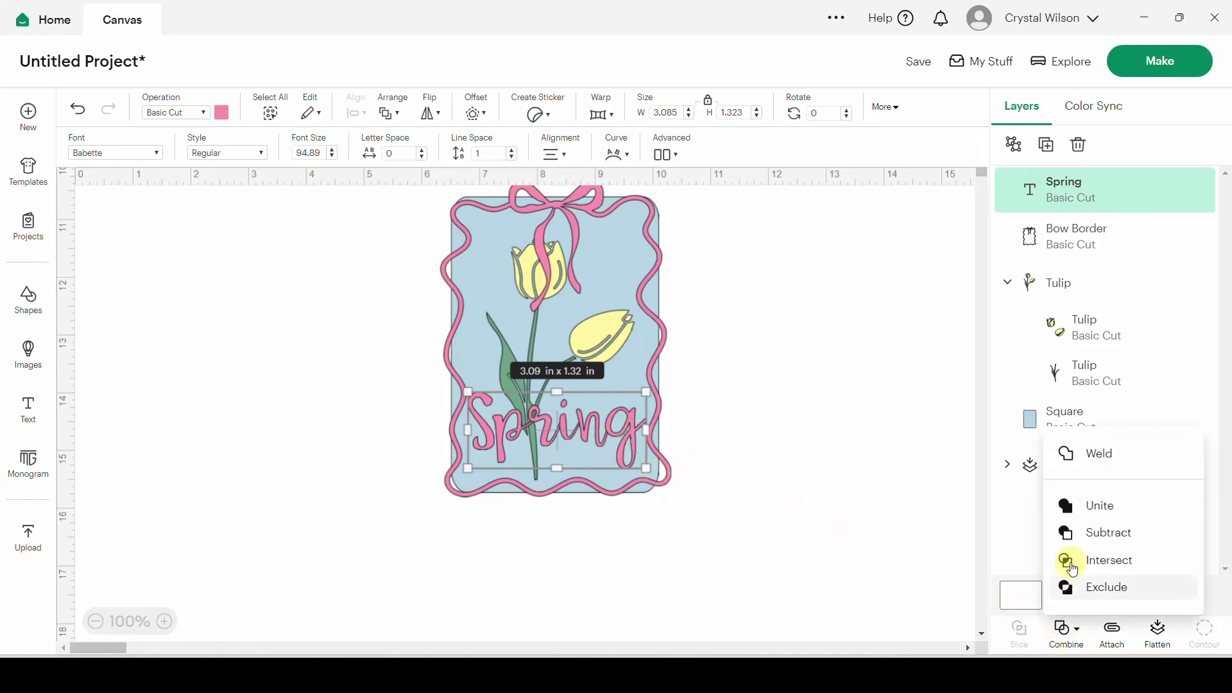
{"action": "left_click", "coordinate": [1098, 513]}
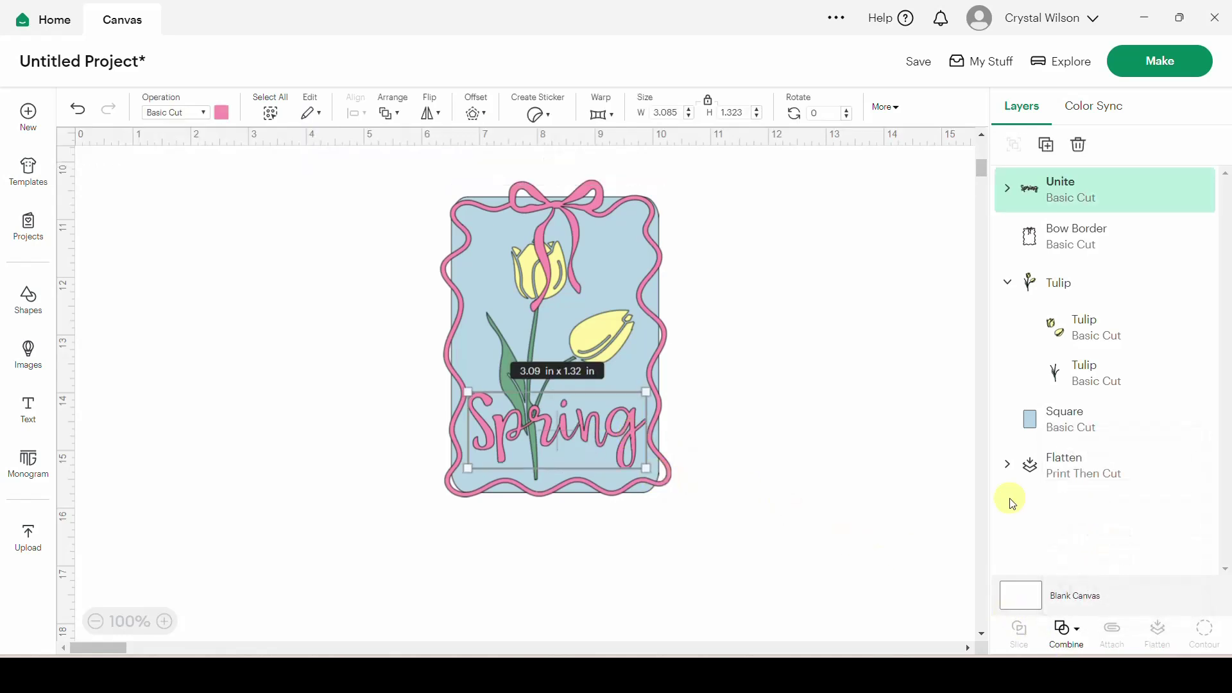
{"action": "left_click", "coordinate": [773, 549]}
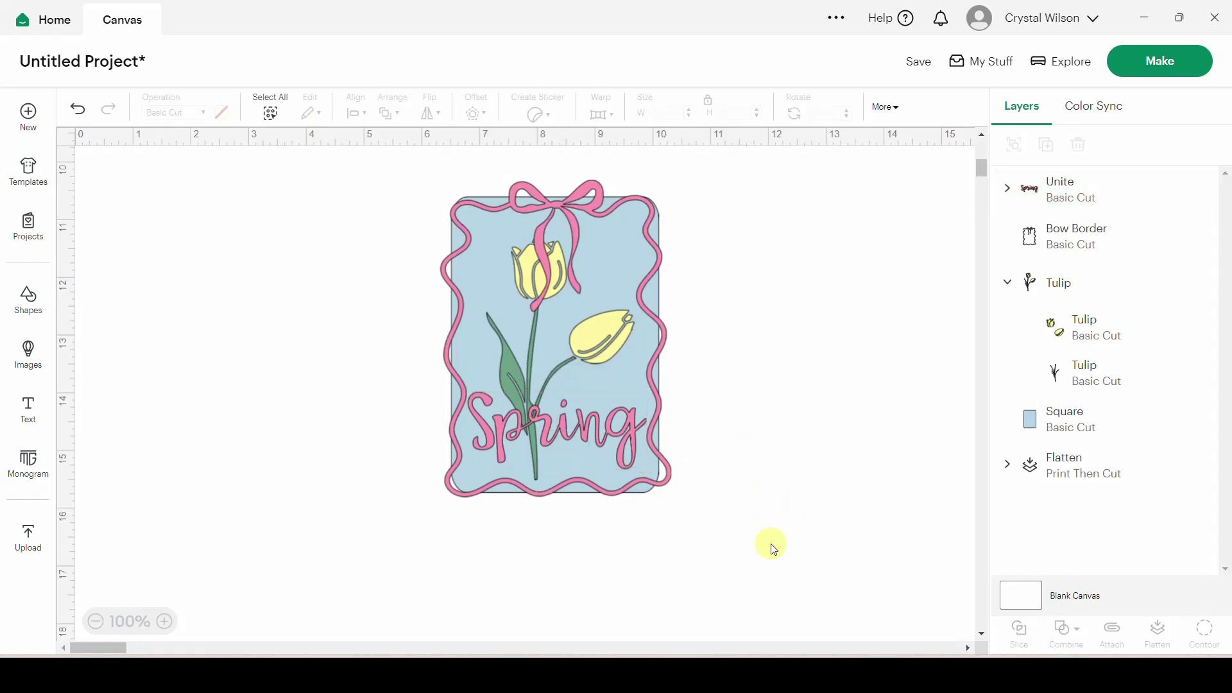
Create a 0.056 in offset around the whole Tulip group with rounded corners and welded offsets.
{"action": "left_click", "coordinate": [592, 334]}
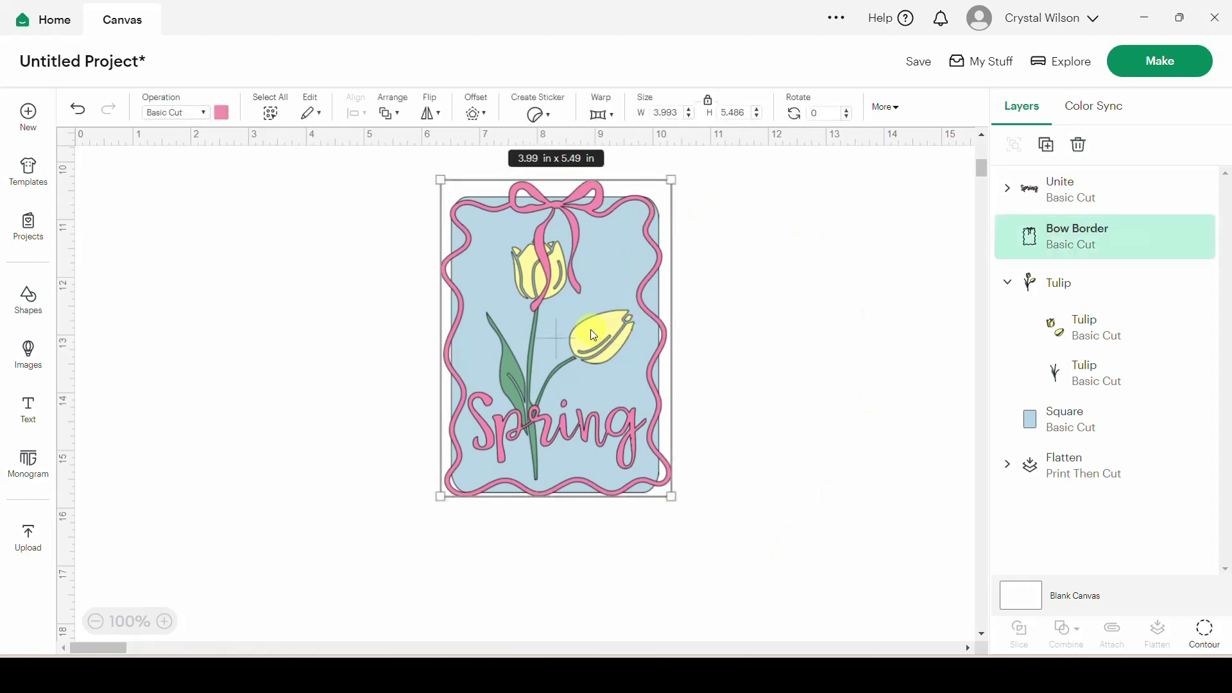
{"action": "left_click", "coordinate": [1006, 282]}
{"action": "left_click", "coordinate": [1078, 285]}
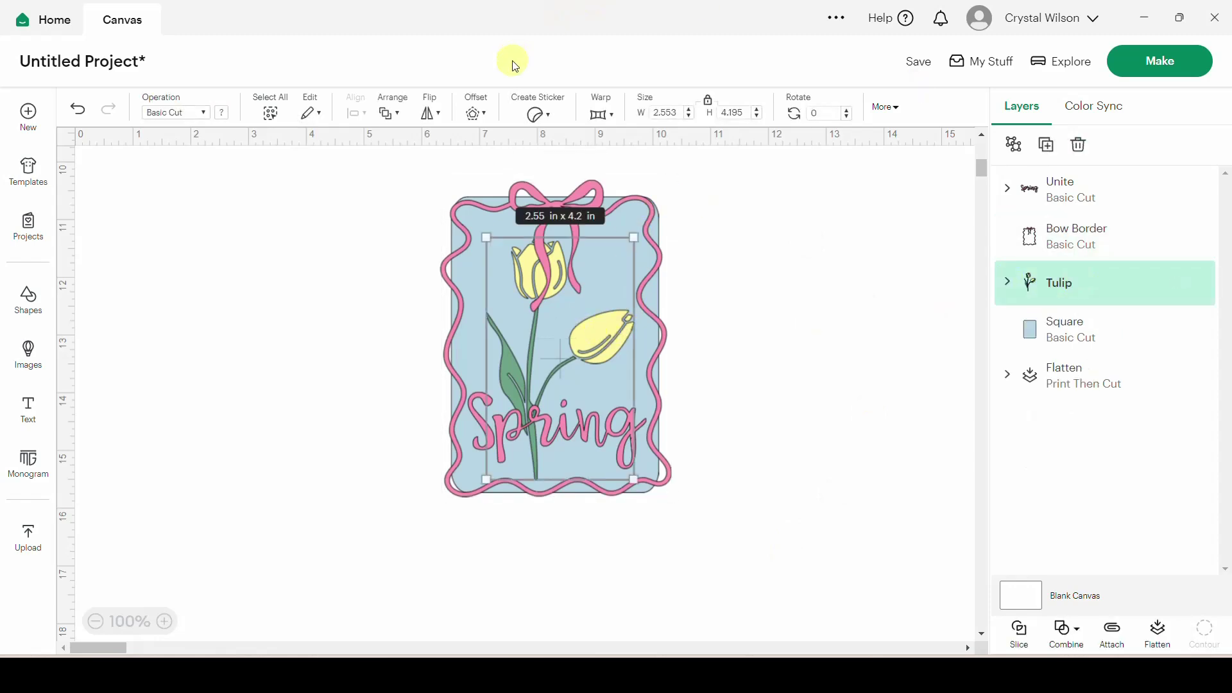
{"action": "left_click", "coordinate": [475, 114]}
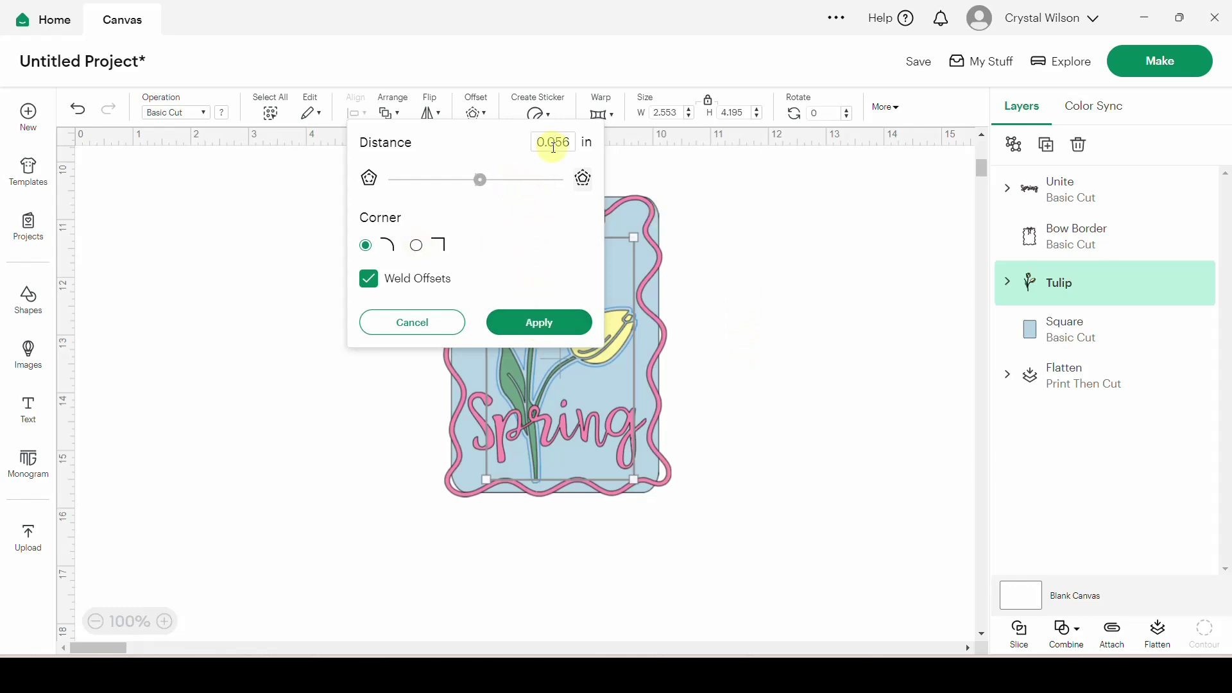
{"action": "left_click", "coordinate": [550, 326]}
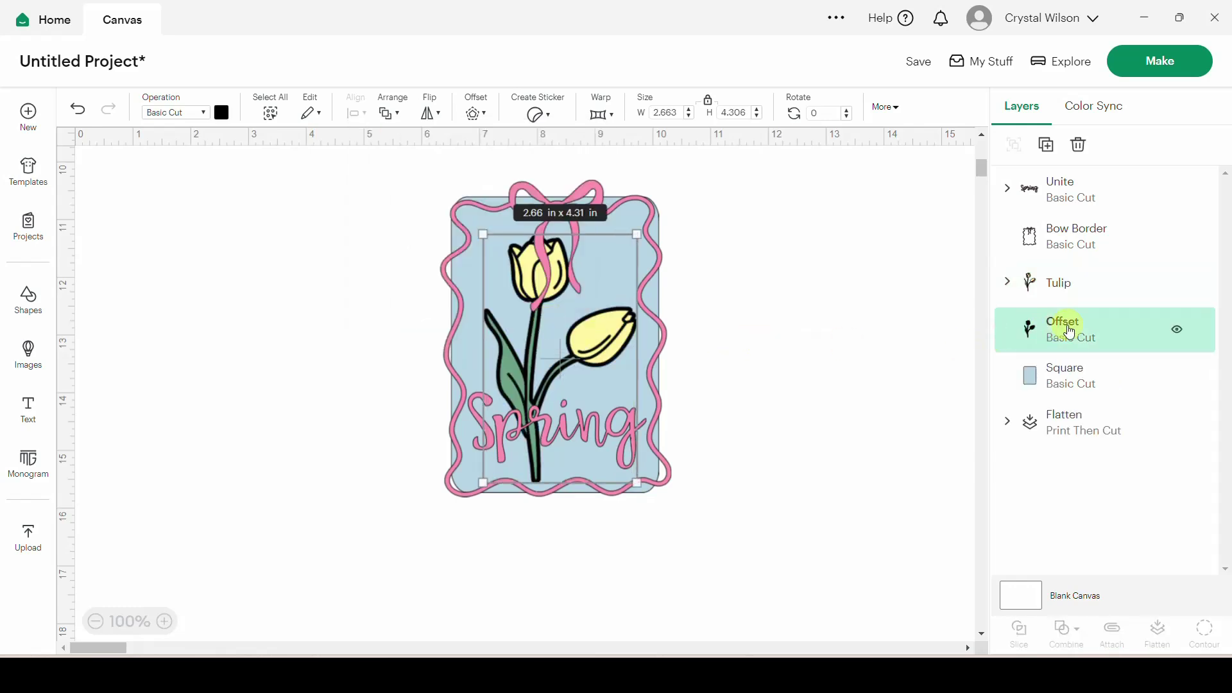
Try the tulip offset in white and restore its black color.
{"action": "left_click", "coordinate": [224, 116]}
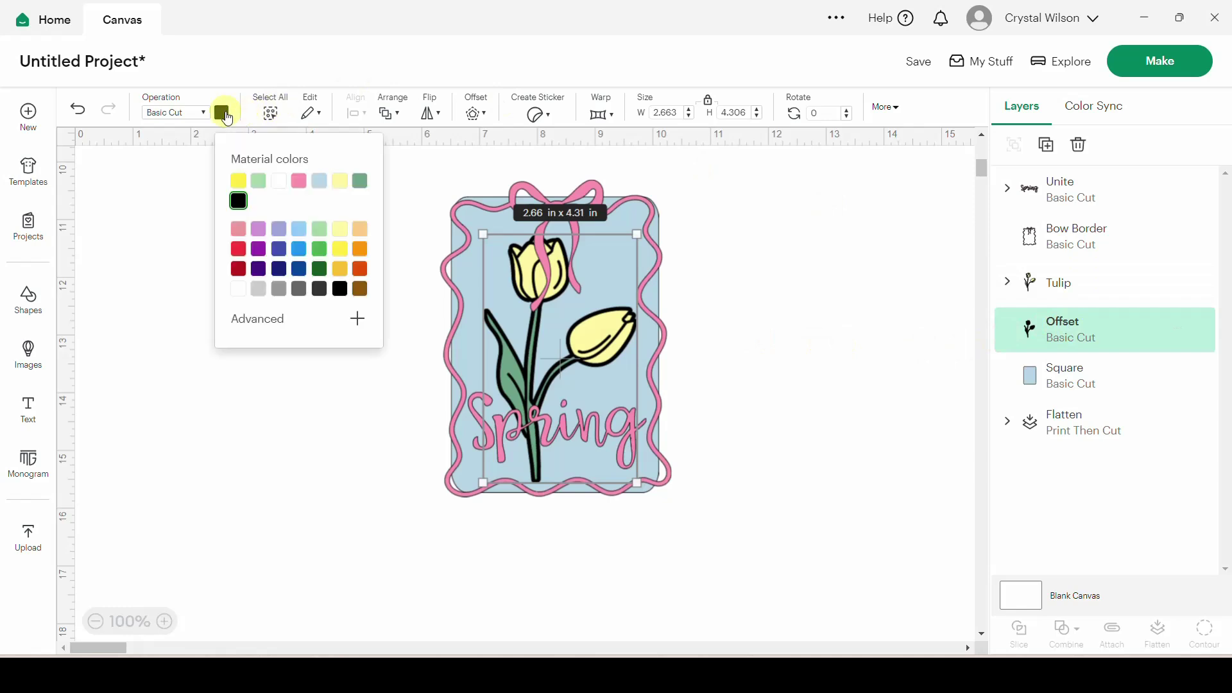
{"action": "left_click", "coordinate": [276, 182]}
{"action": "left_click", "coordinate": [201, 383]}
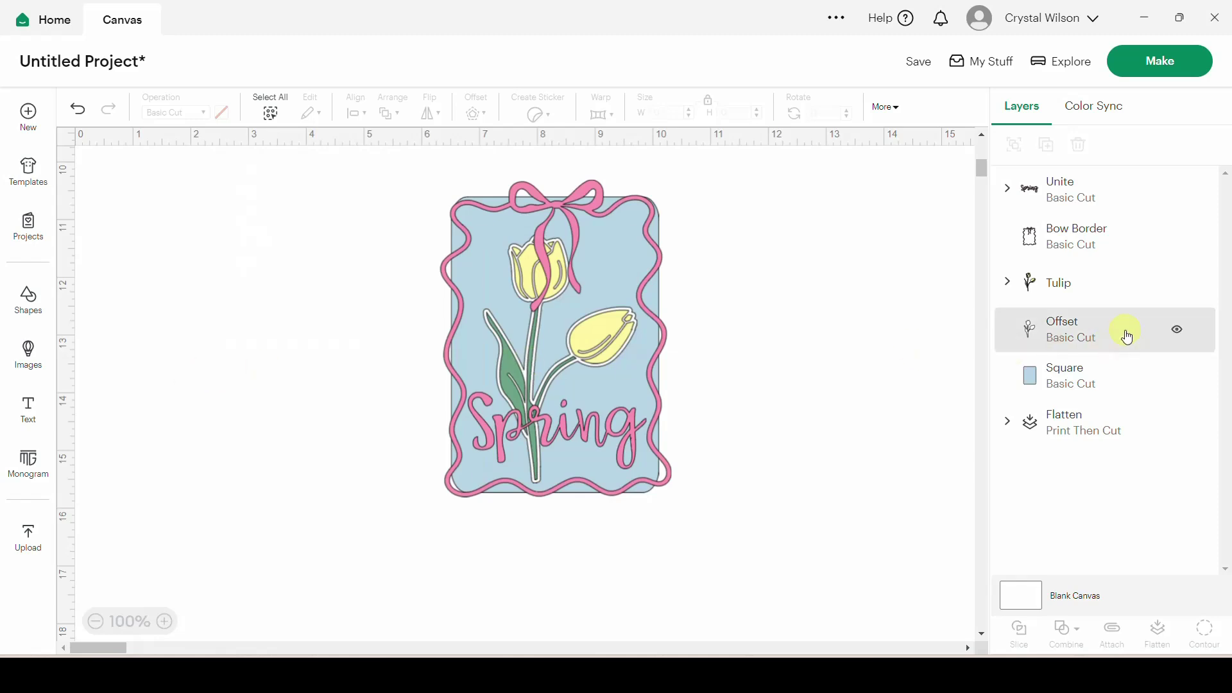
{"action": "left_click", "coordinate": [1060, 334]}
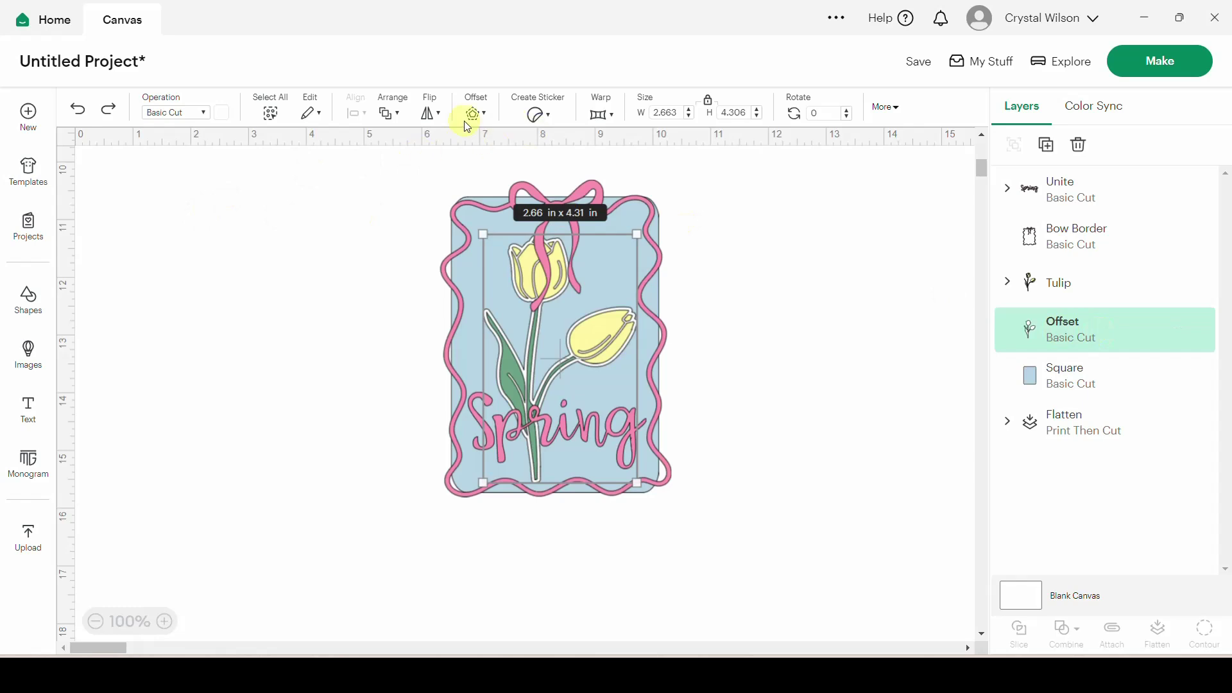
{"action": "left_click", "coordinate": [221, 113]}
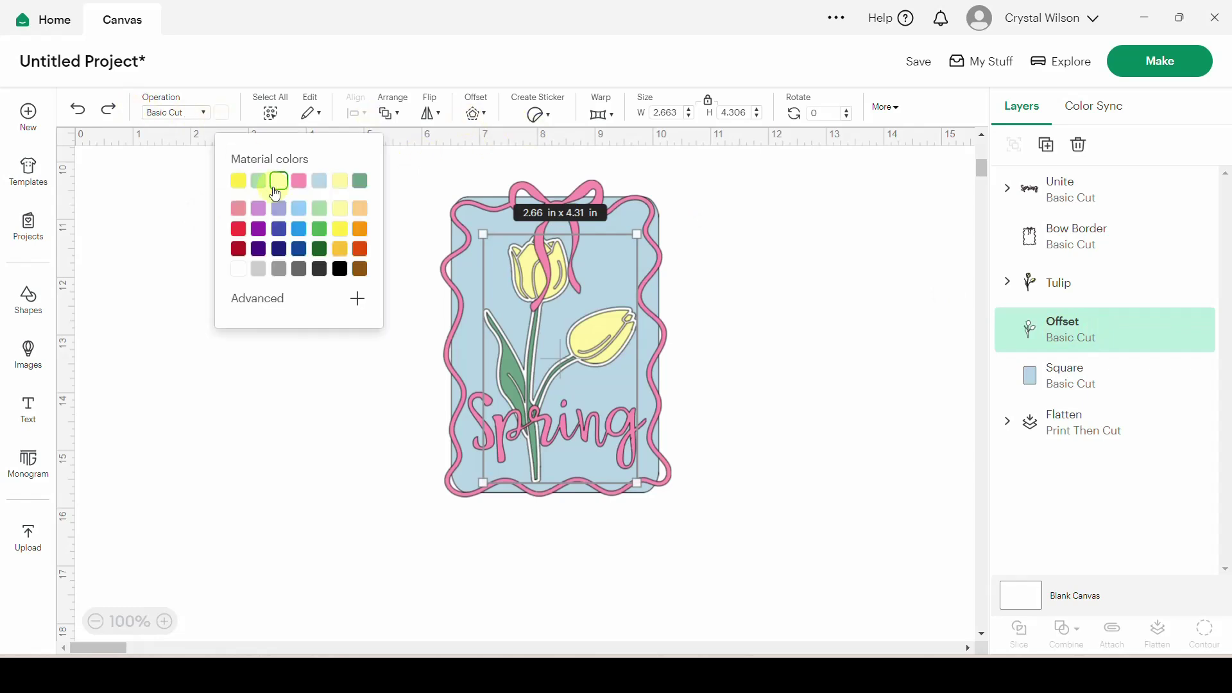
{"action": "left_click", "coordinate": [339, 269]}
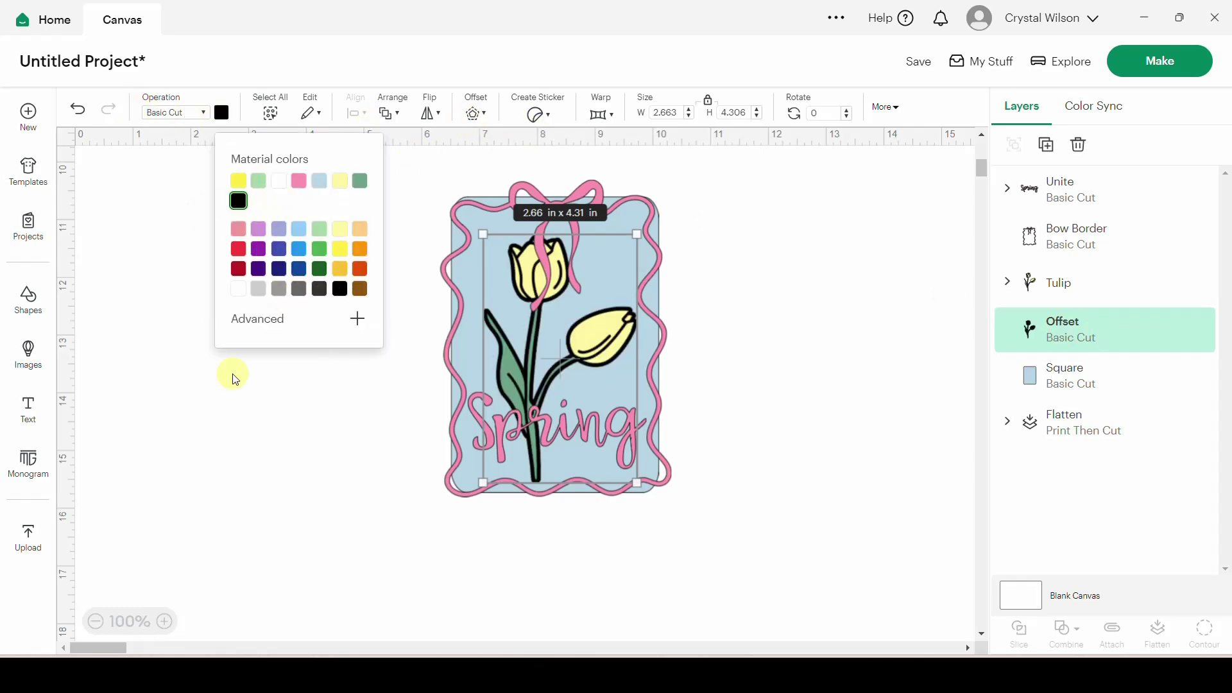
{"action": "left_click", "coordinate": [235, 379]}
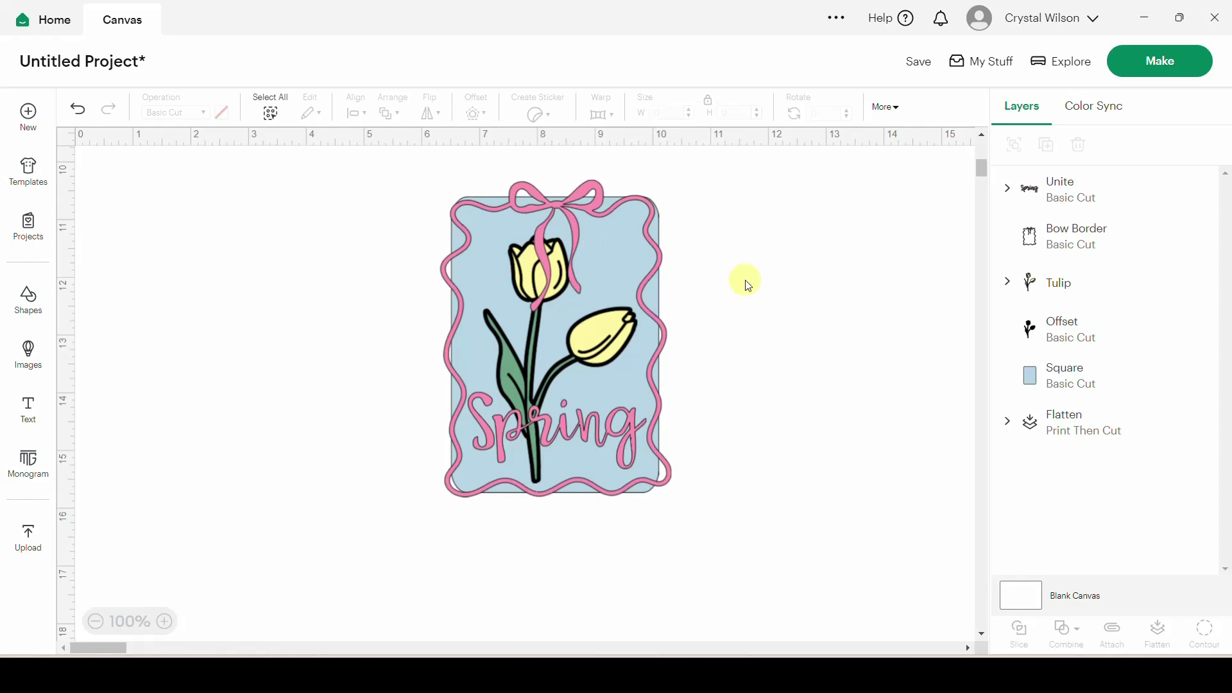
Slice the tulip offset out of the blue square.
{"action": "left_click", "coordinate": [1076, 387]}
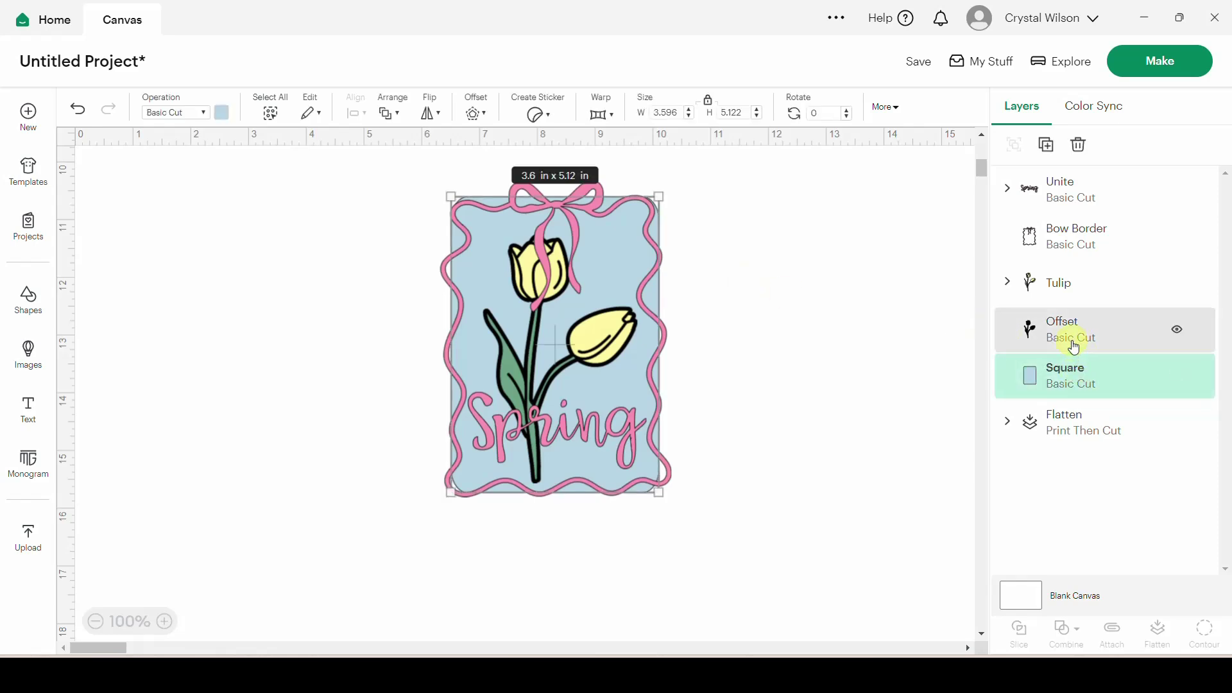
{"action": "left_click", "coordinate": [1072, 343], "text": "shift"}
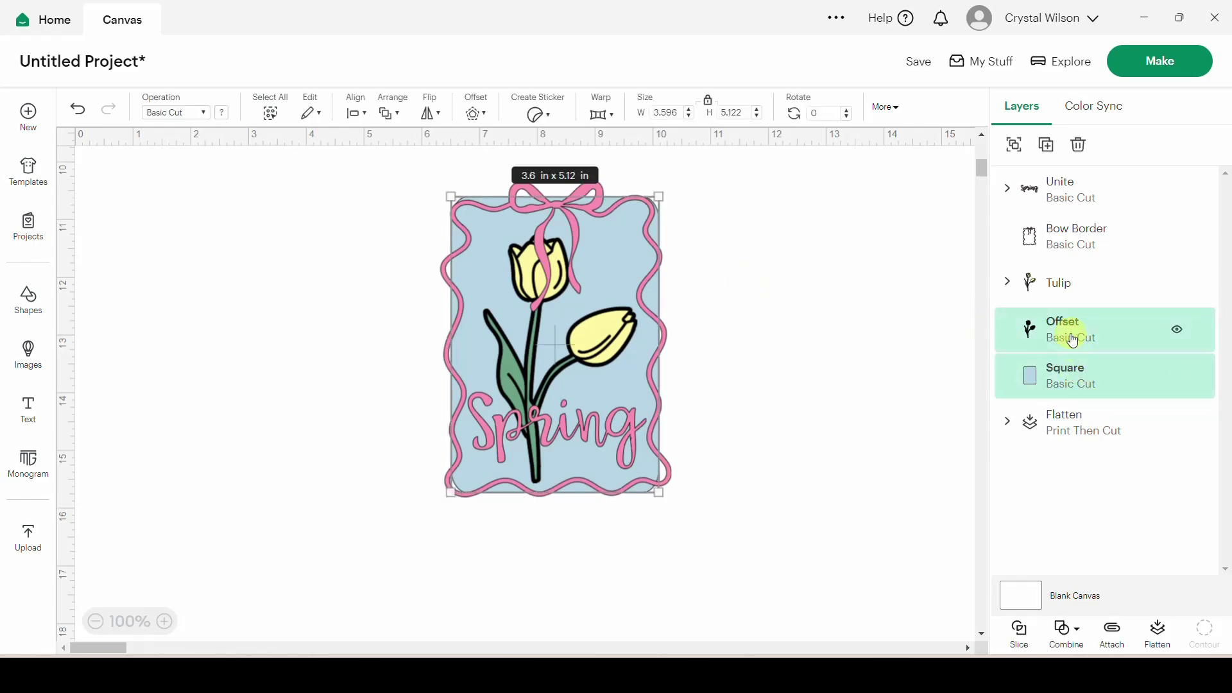
{"action": "left_click", "coordinate": [1019, 630]}
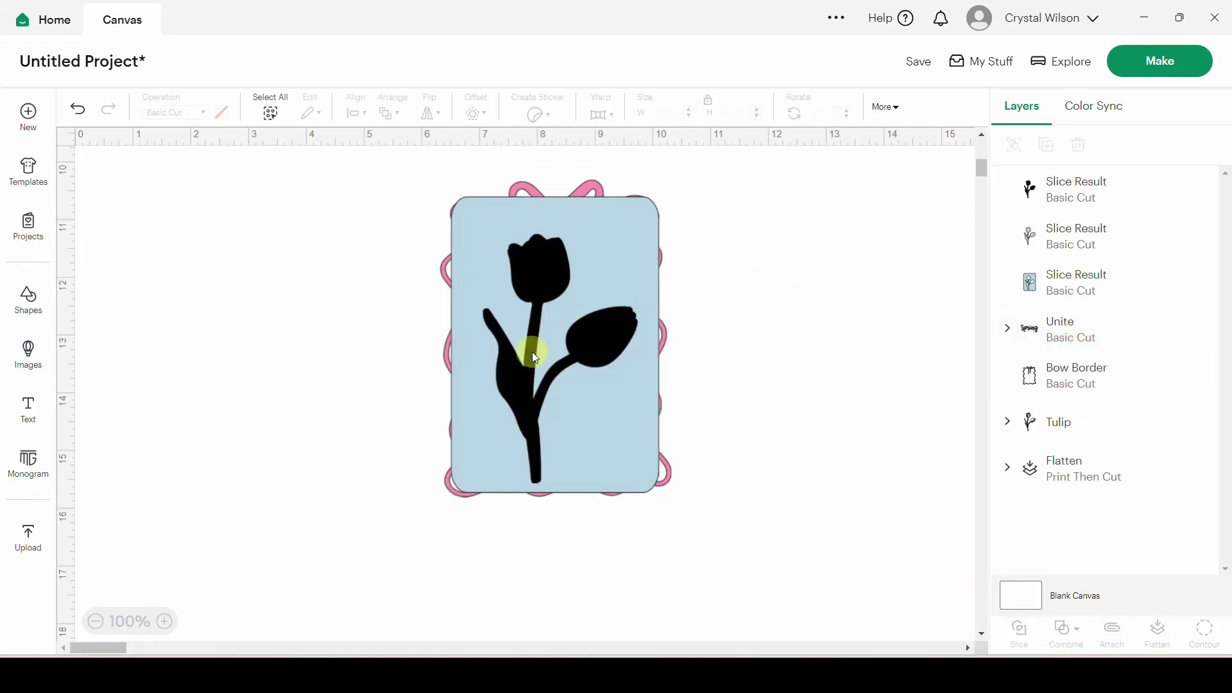
Move the black and blue tulip cutouts beside the card, and reorder the sliced blue square beneath the tulip layers.
{"action": "left_click_drag", "start_coordinate": [591, 331], "coordinate": [895, 376]}
{"action": "left_click_drag", "start_coordinate": [589, 337], "coordinate": [864, 375]}
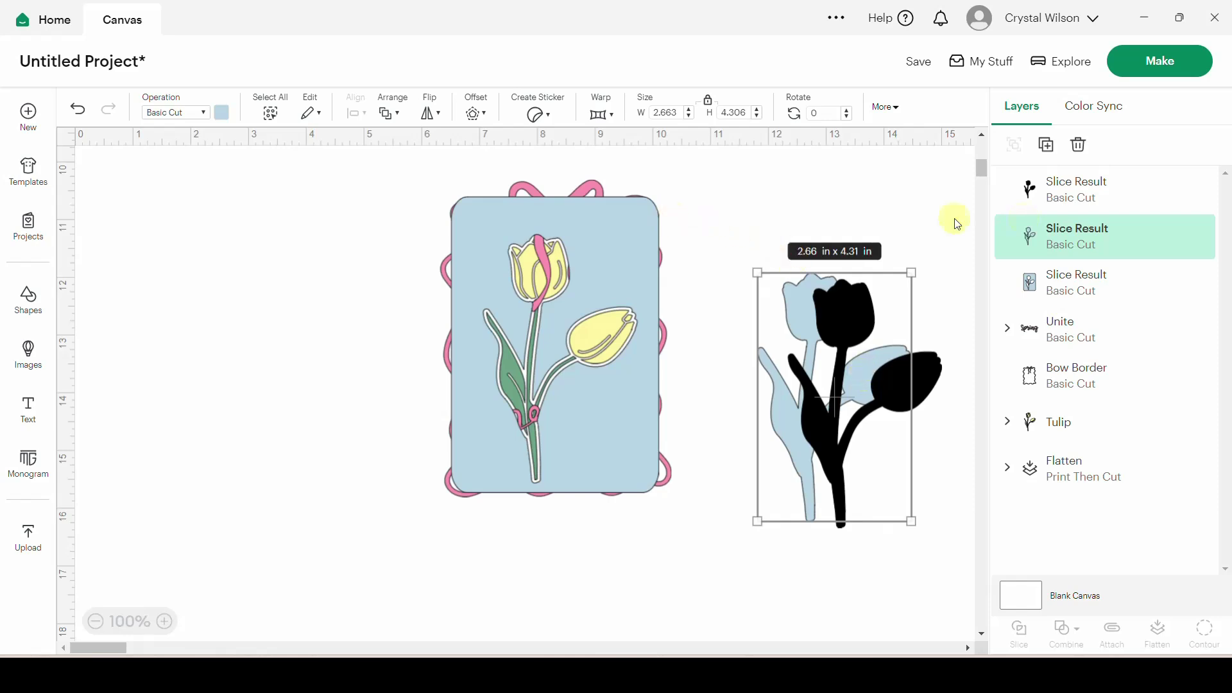
{"action": "left_click_drag", "start_coordinate": [1115, 277], "coordinate": [1122, 399]}
{"action": "left_click", "coordinate": [696, 533]}
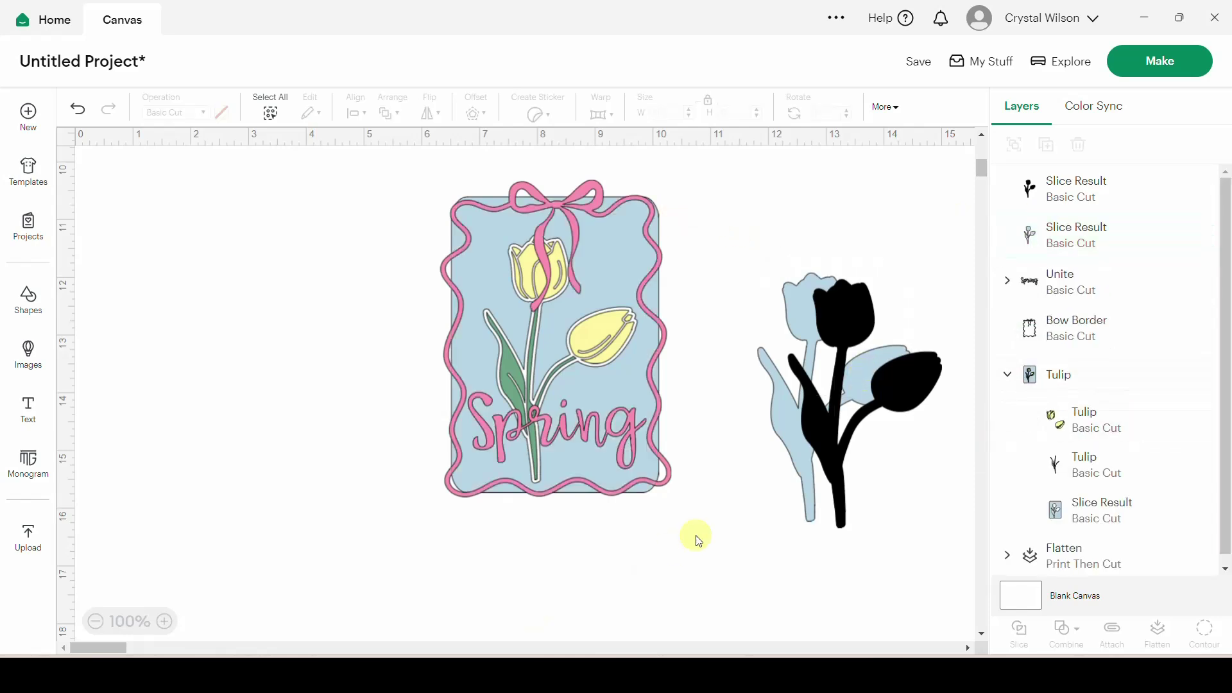
Delete the leftover black and blue tulip cutouts beside the card.
{"action": "left_click", "coordinate": [925, 372]}
{"action": "key", "text": "Delete"}
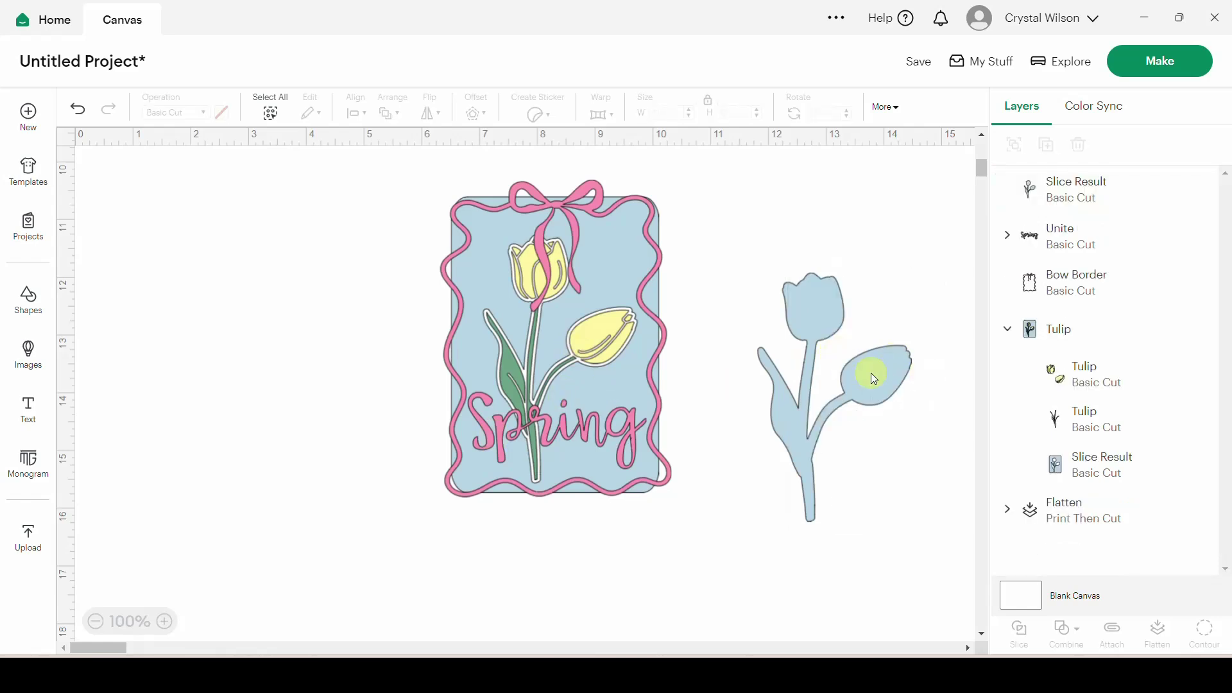
{"action": "left_click", "coordinate": [872, 372]}
{"action": "key", "text": "Delete"}
Insert a square shape and place it over the upper part of the "Spring" card.
{"action": "left_click", "coordinate": [27, 297]}
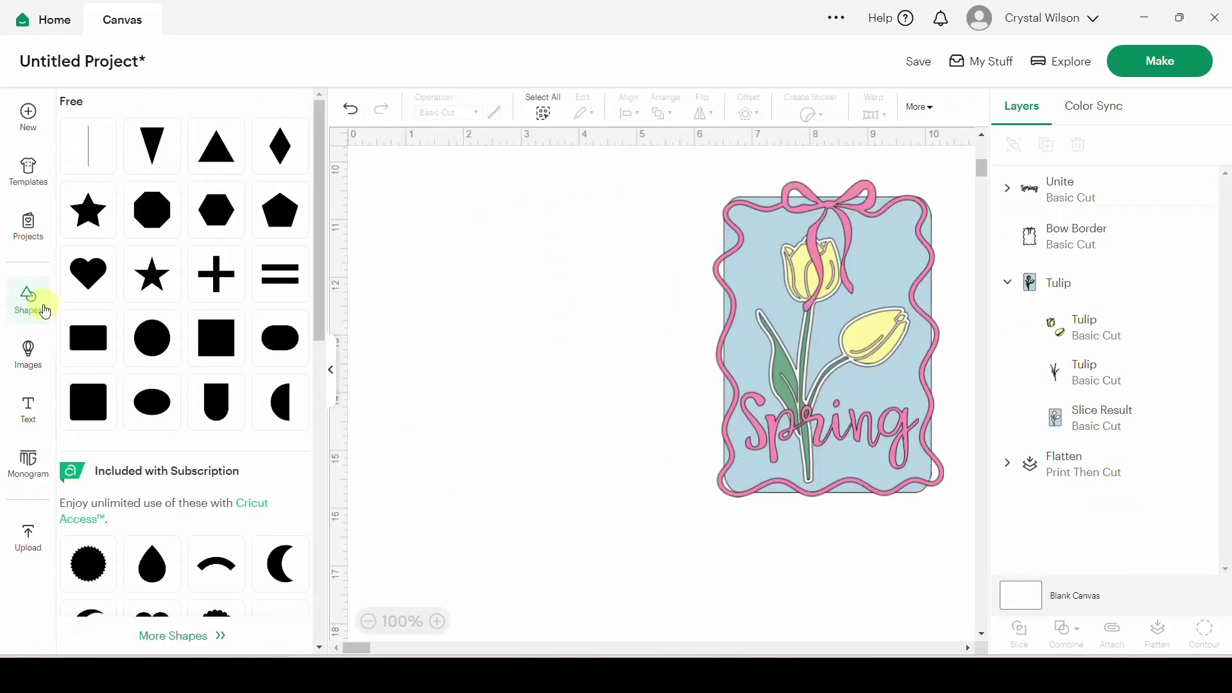
{"action": "left_click", "coordinate": [84, 387]}
{"action": "left_click_drag", "start_coordinate": [430, 250], "coordinate": [769, 307]}
{"action": "left_click", "coordinate": [330, 371]}
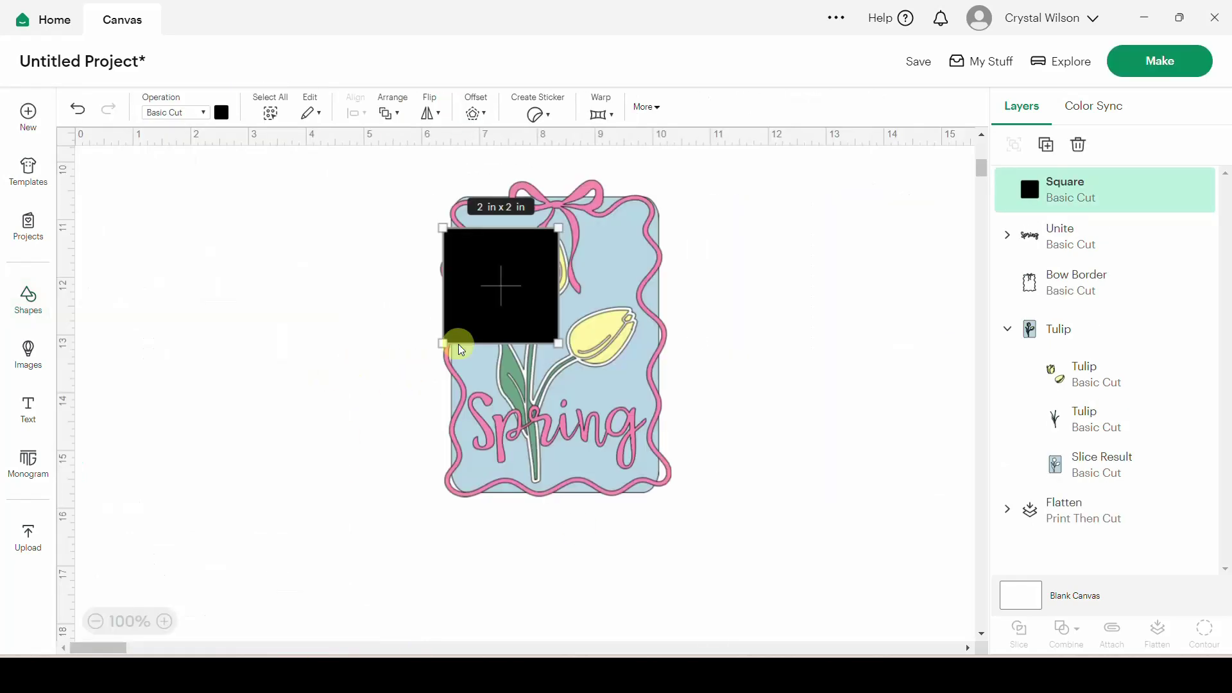
Try the black square as a backing of about 6.57 in behind the card, and delete it.
{"action": "left_click_drag", "start_coordinate": [486, 294], "coordinate": [483, 249]}
{"action": "left_click_drag", "start_coordinate": [531, 286], "coordinate": [794, 551]}
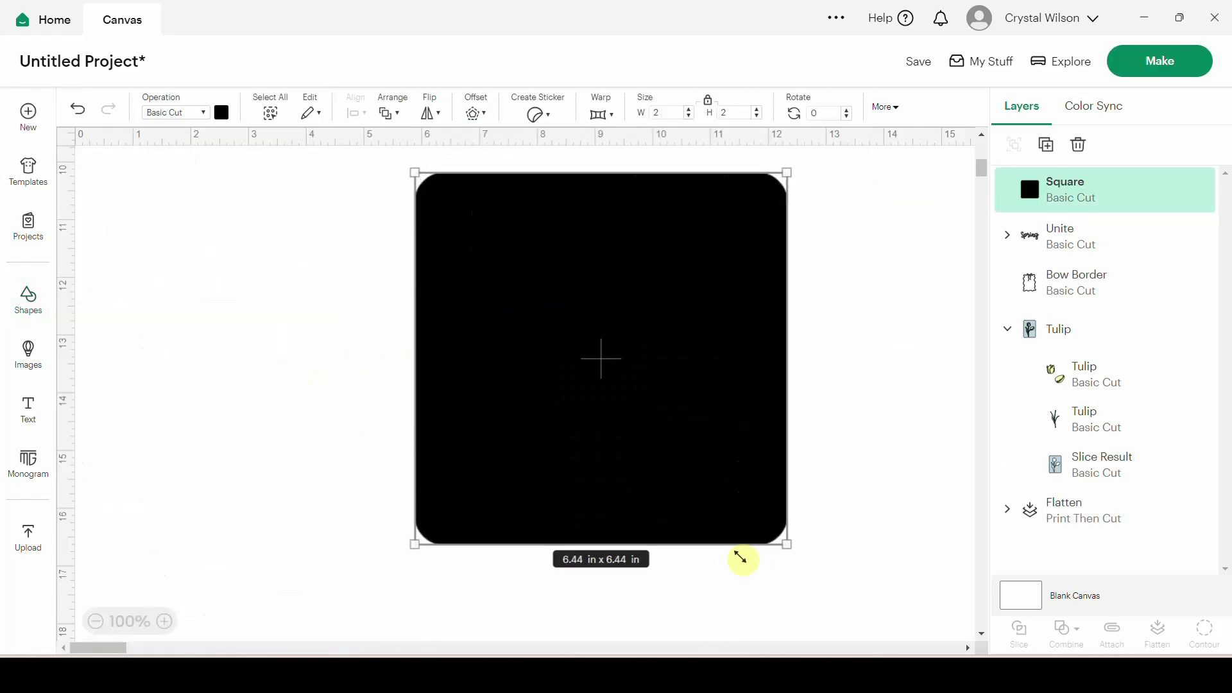
{"action": "left_click_drag", "start_coordinate": [1122, 198], "coordinate": [1149, 611]}
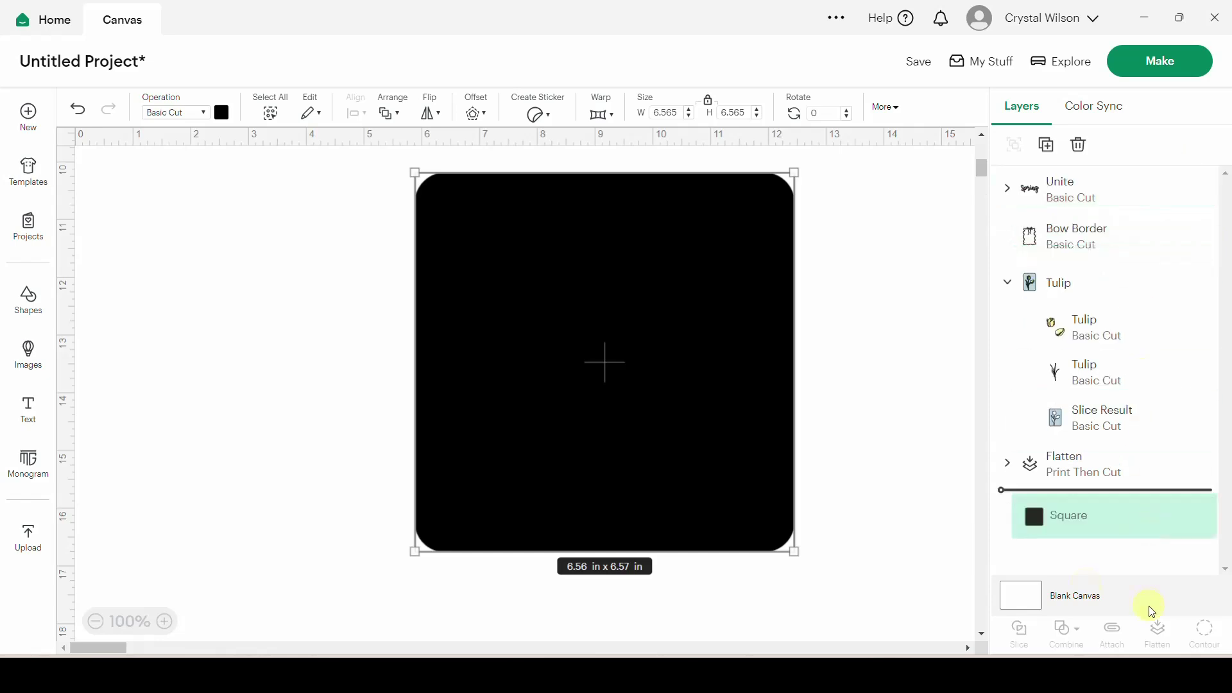
{"action": "left_click_drag", "start_coordinate": [695, 358], "coordinate": [298, 412]}
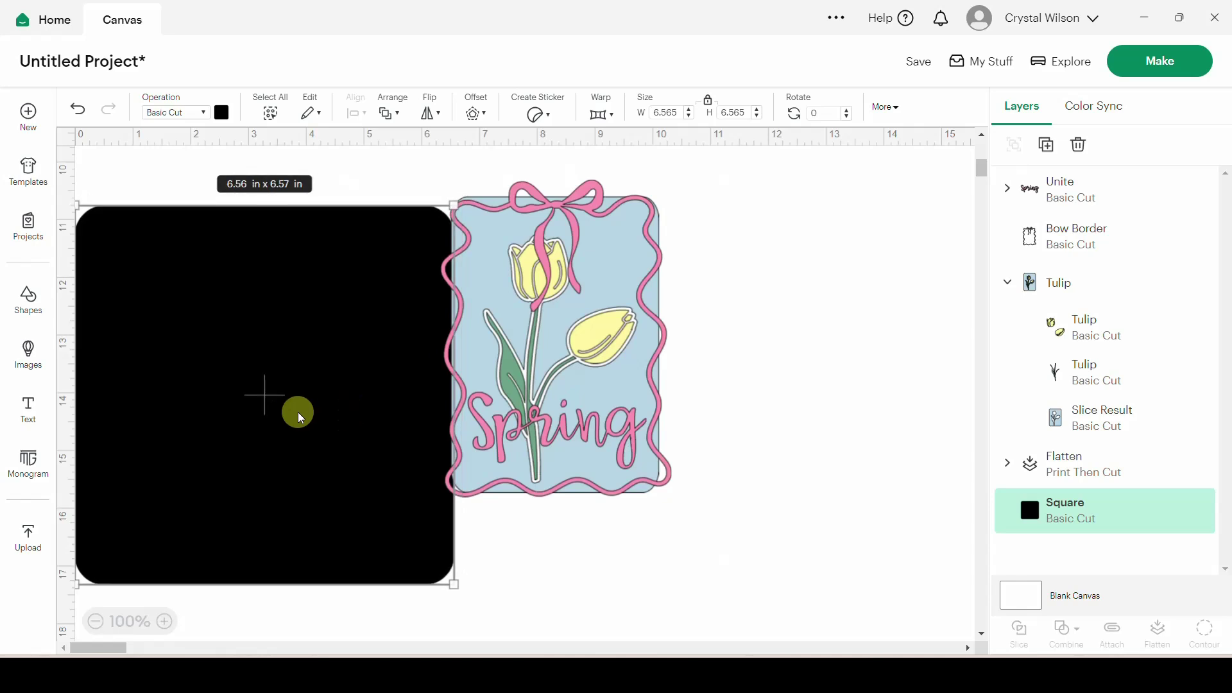
{"action": "key", "text": "Delete"}
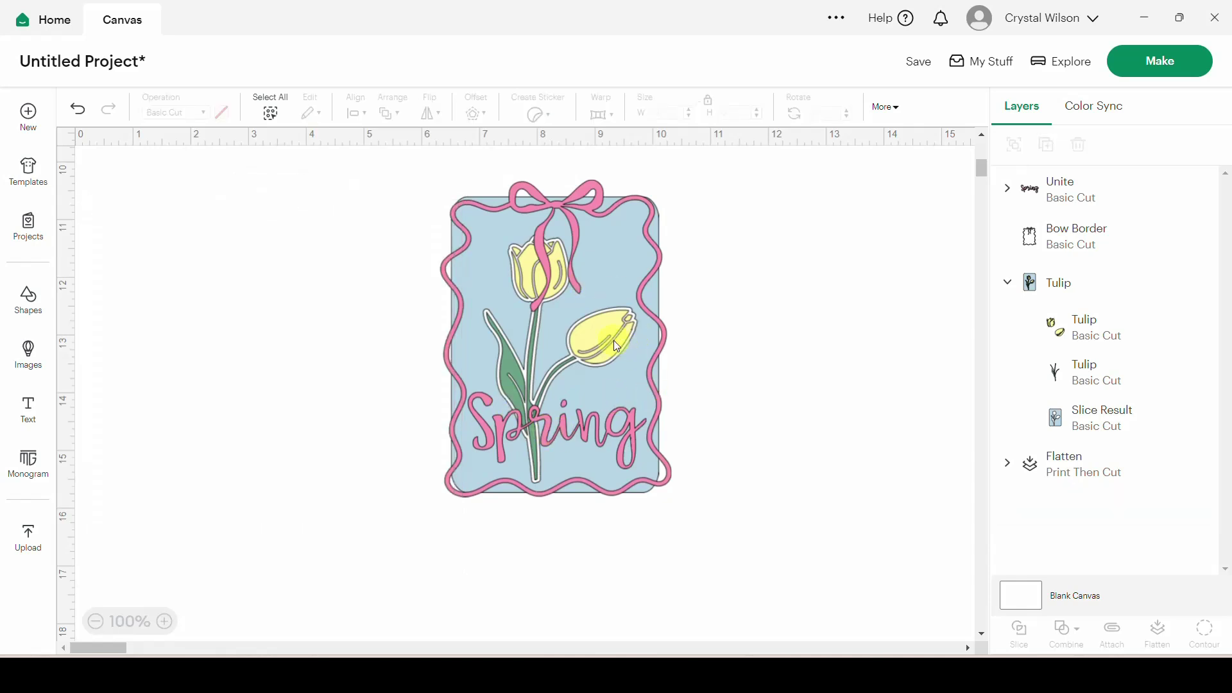
Create a 0.056 in offset with rounded corners around the pink "Spring" lettering.
{"action": "left_click", "coordinate": [562, 436]}
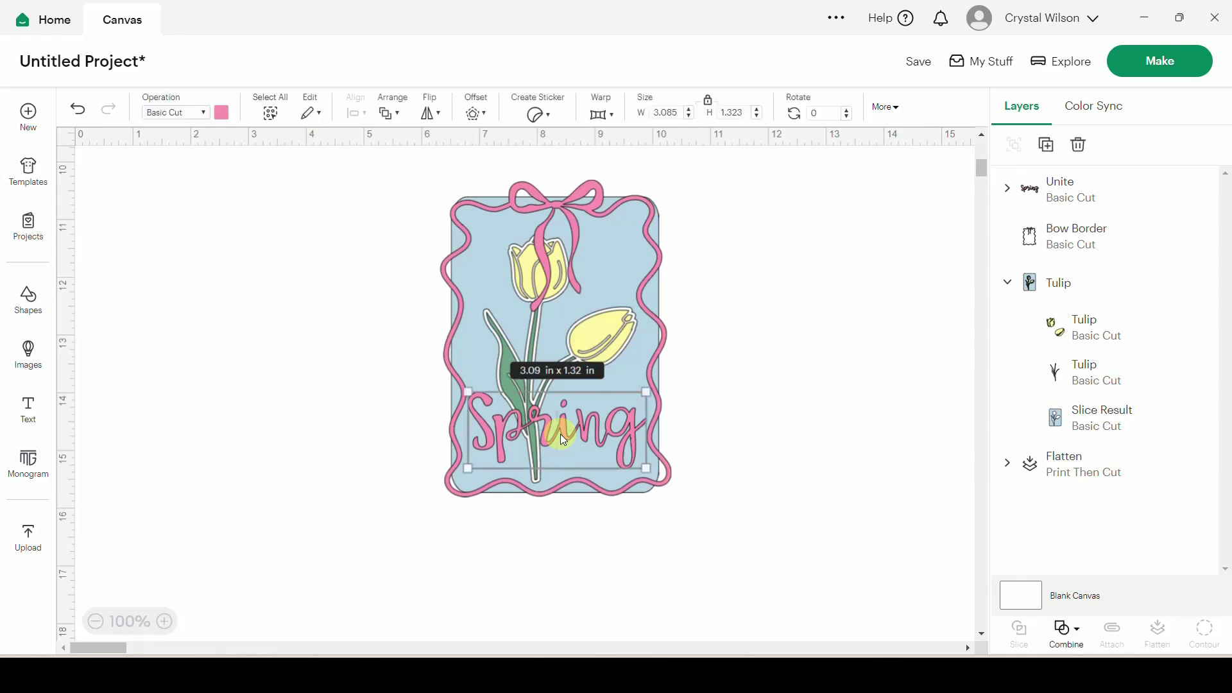
{"action": "left_click", "coordinate": [475, 114]}
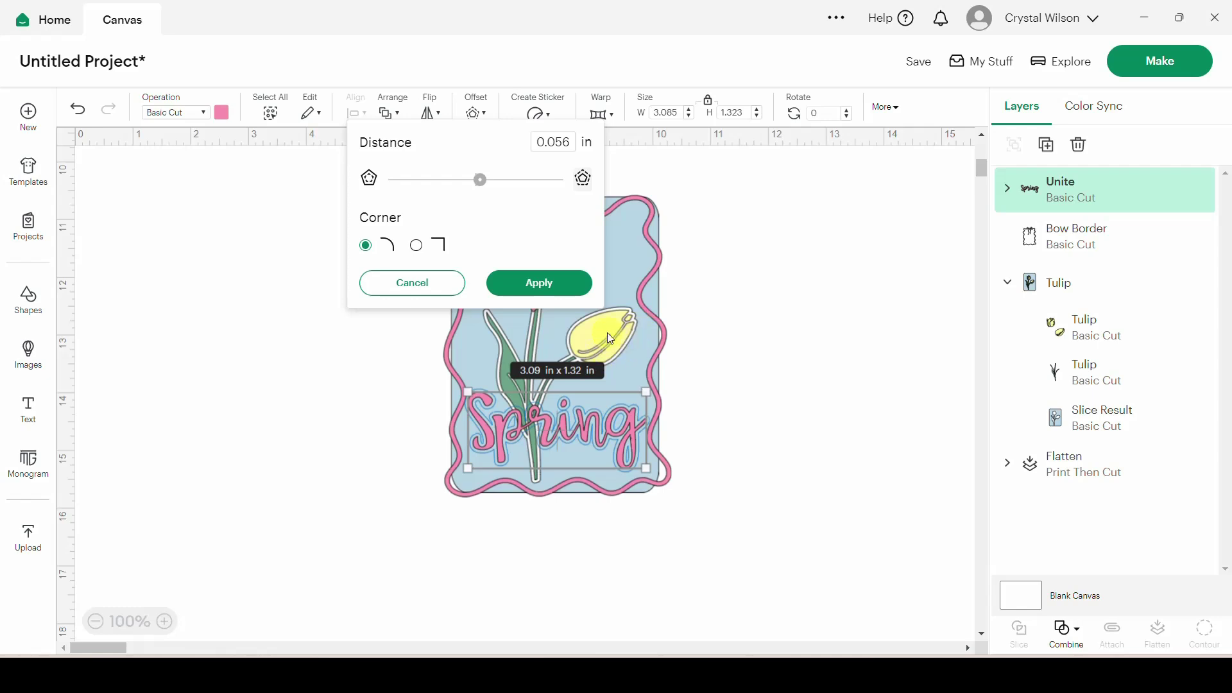
{"action": "left_click", "coordinate": [539, 283]}
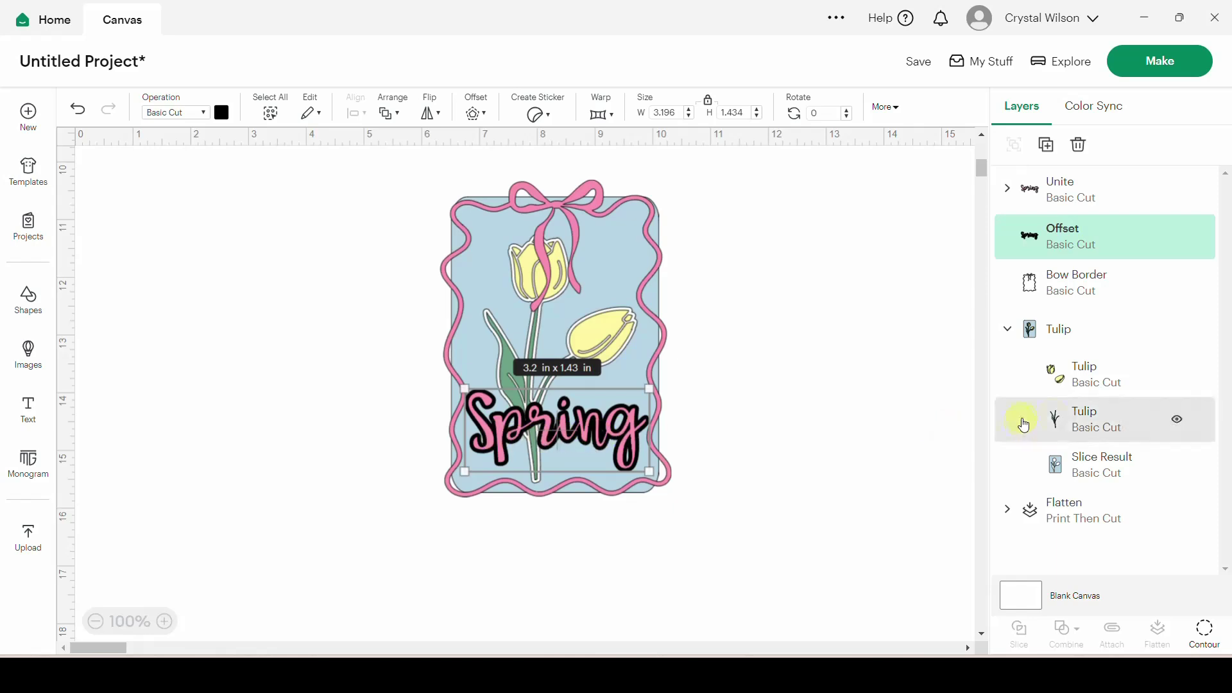
Slice the "Spring" offset out of the green tulip stem and leaf layer.
{"action": "left_click", "coordinate": [1089, 422]}
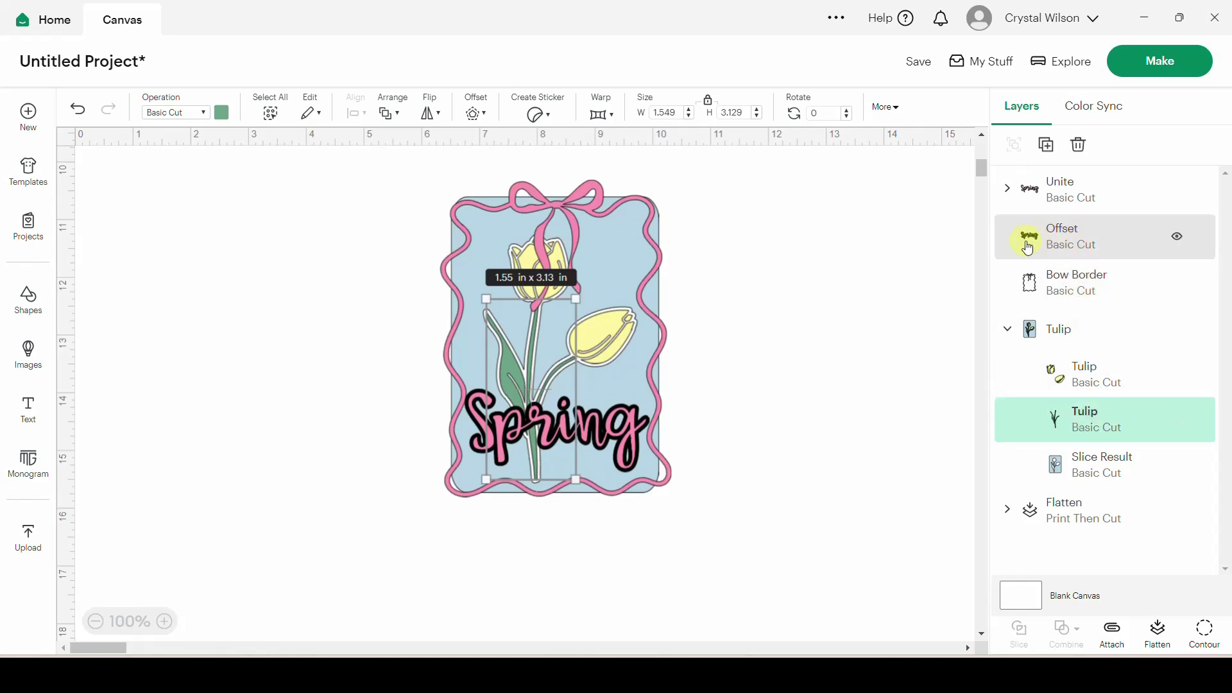
{"action": "left_click", "coordinate": [1062, 238], "text": "shift"}
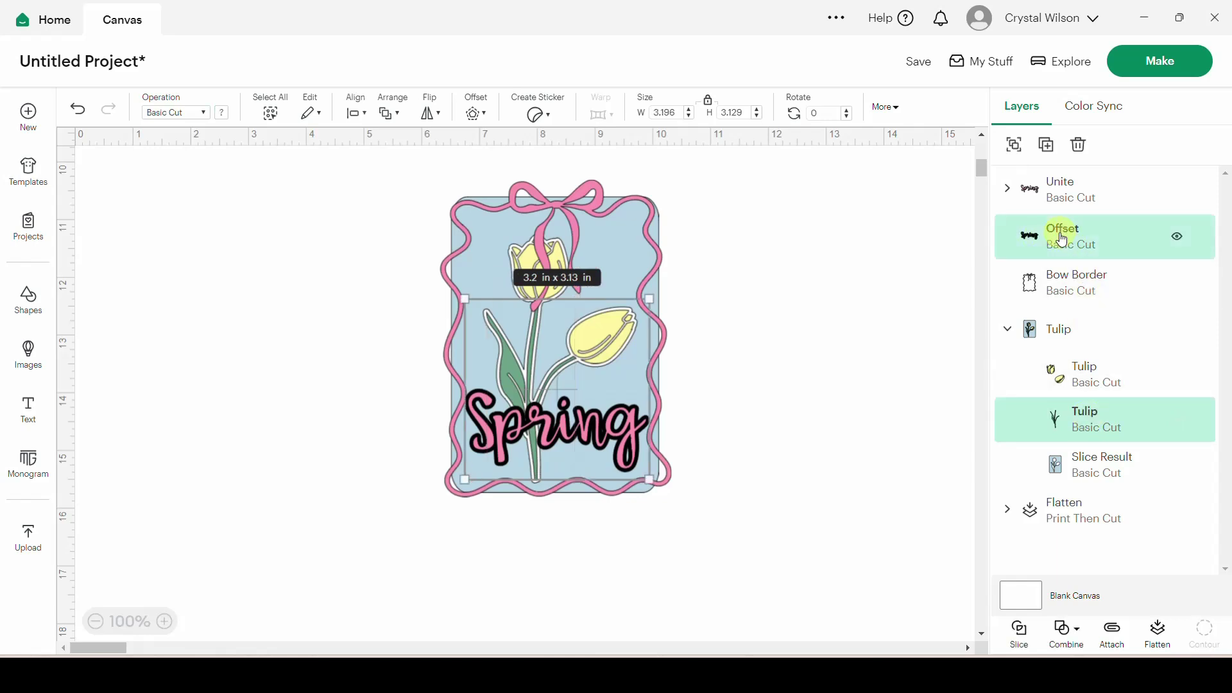
{"action": "left_click", "coordinate": [1020, 635]}
Delete the leftover black offset pieces and the small green piece cut from the tulip stems.
{"action": "left_click_drag", "start_coordinate": [631, 441], "coordinate": [877, 495]}
{"action": "key", "text": "Delete"}
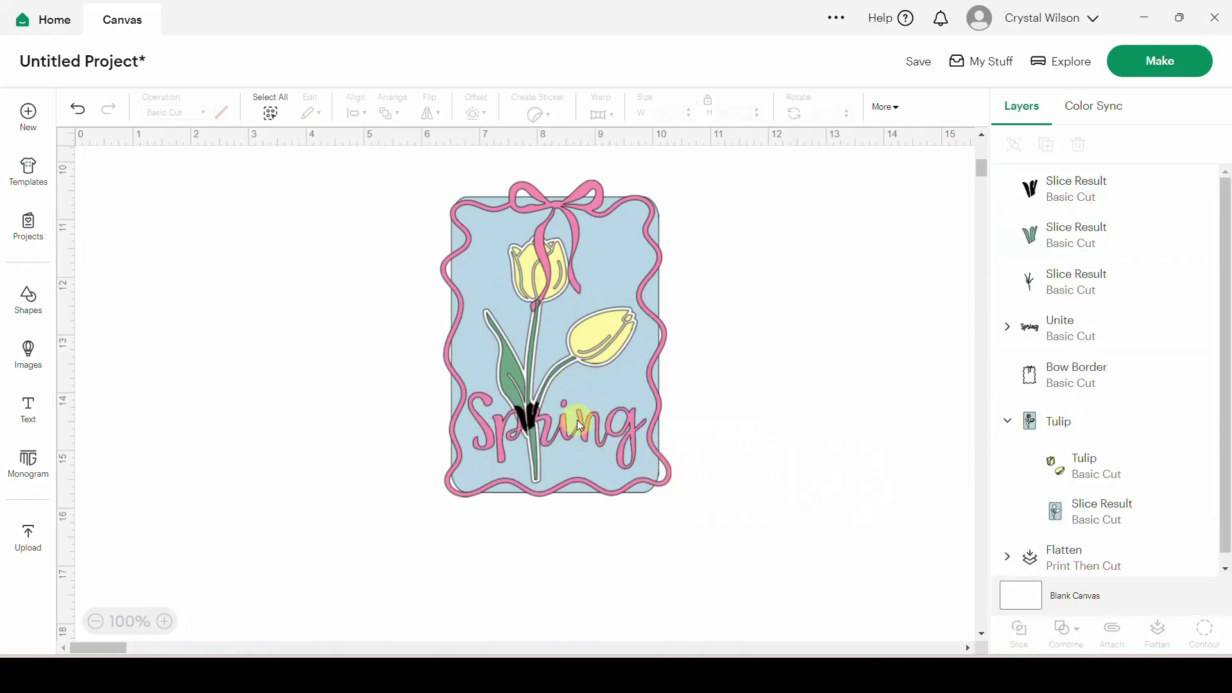
{"action": "left_click_drag", "start_coordinate": [528, 414], "coordinate": [788, 436]}
{"action": "key", "text": "Delete"}
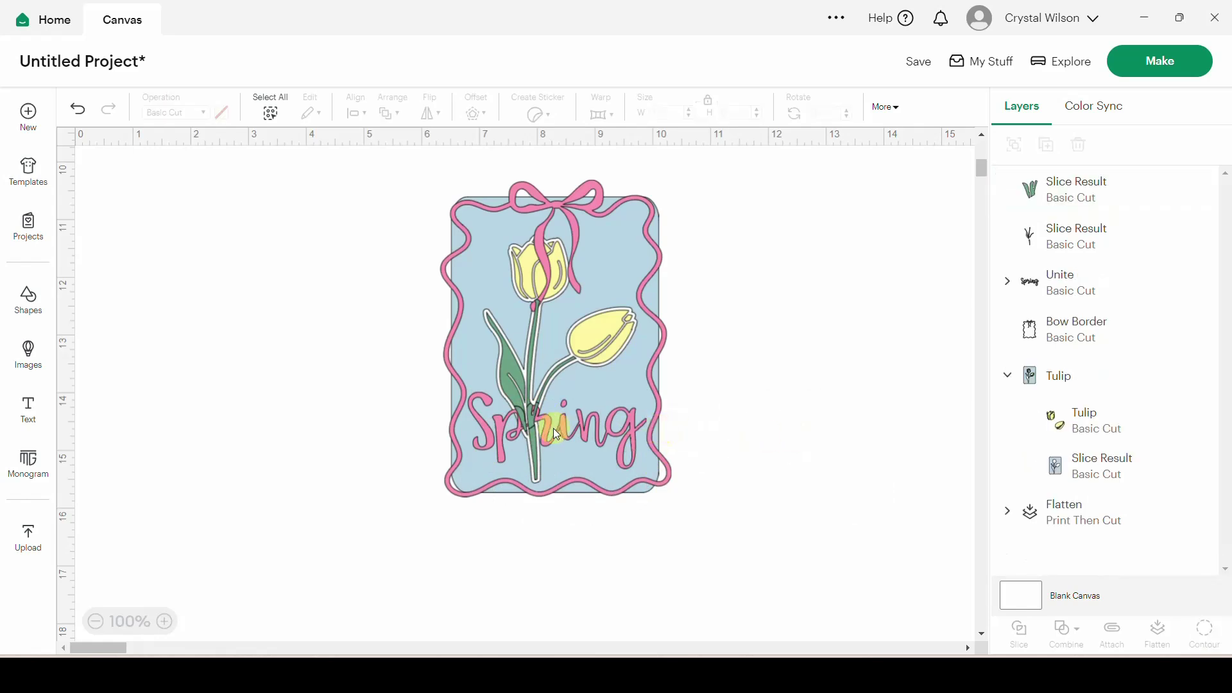
{"action": "left_click_drag", "start_coordinate": [565, 431], "coordinate": [639, 457]}
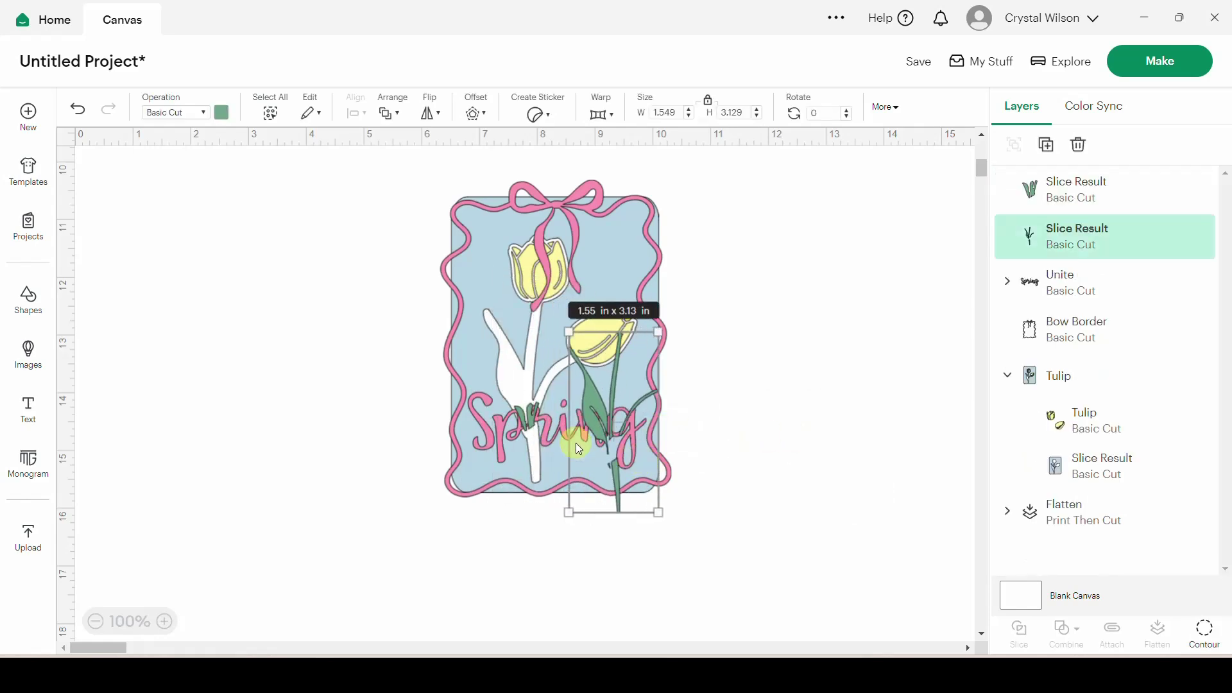
{"action": "key", "text": "ctrl+z"}
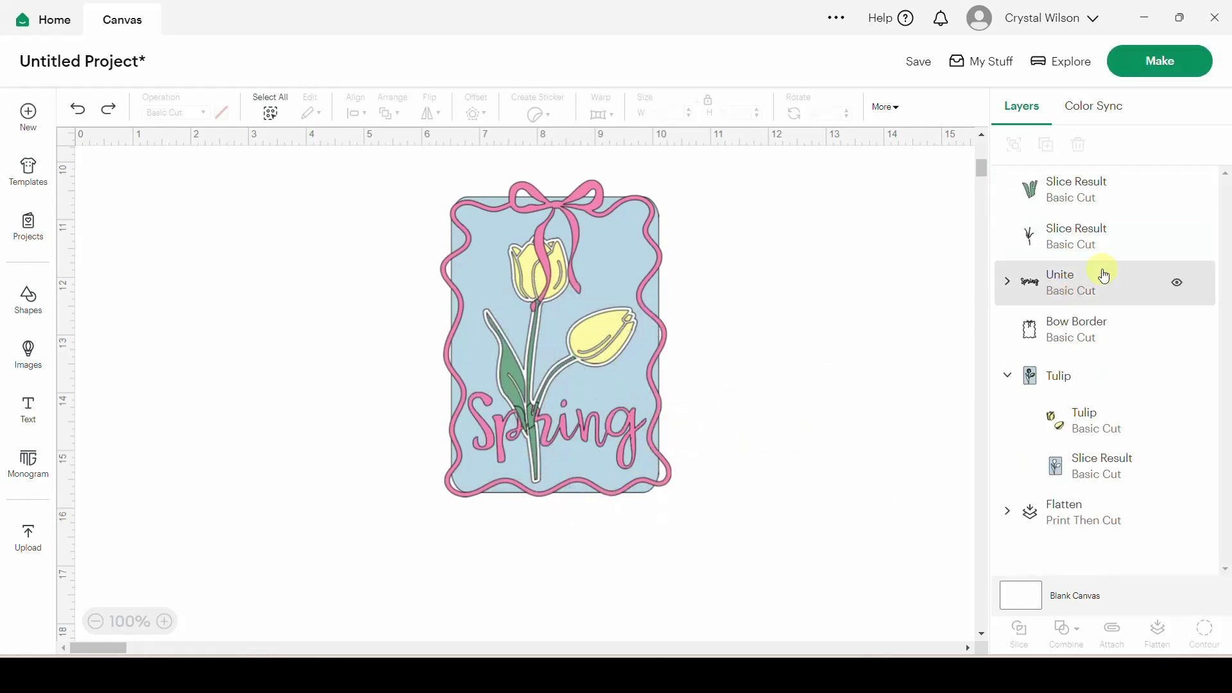
{"action": "left_click", "coordinate": [1092, 197]}
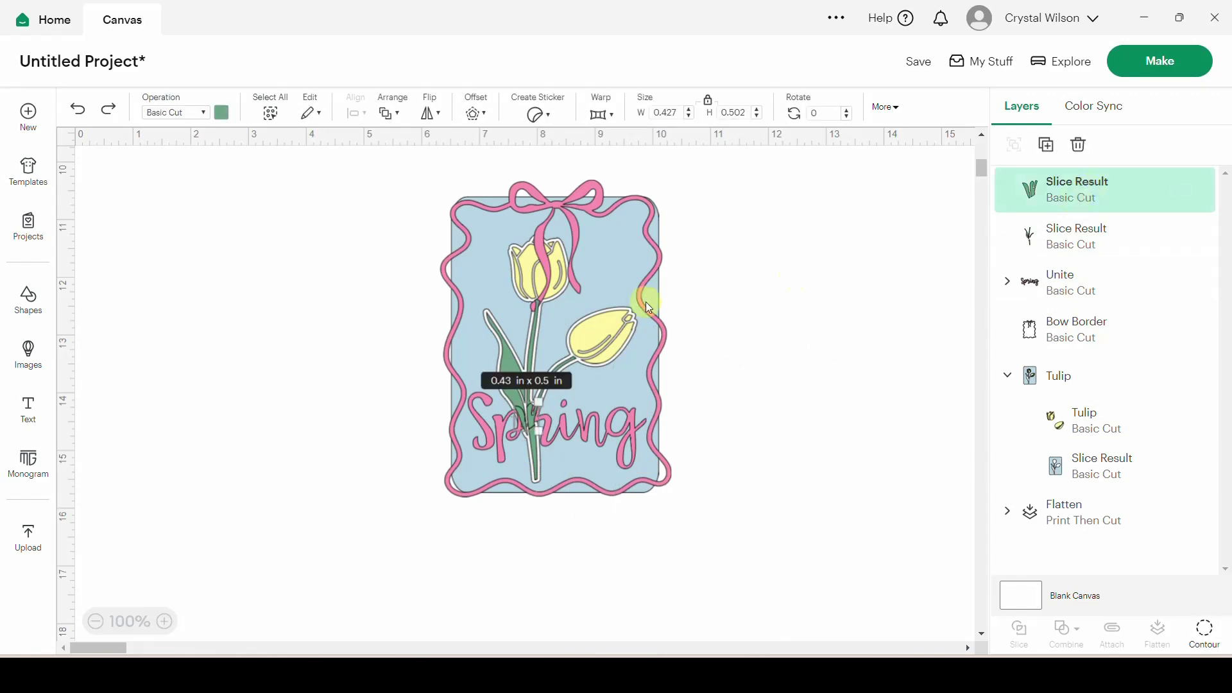
{"action": "key", "text": "Delete"}
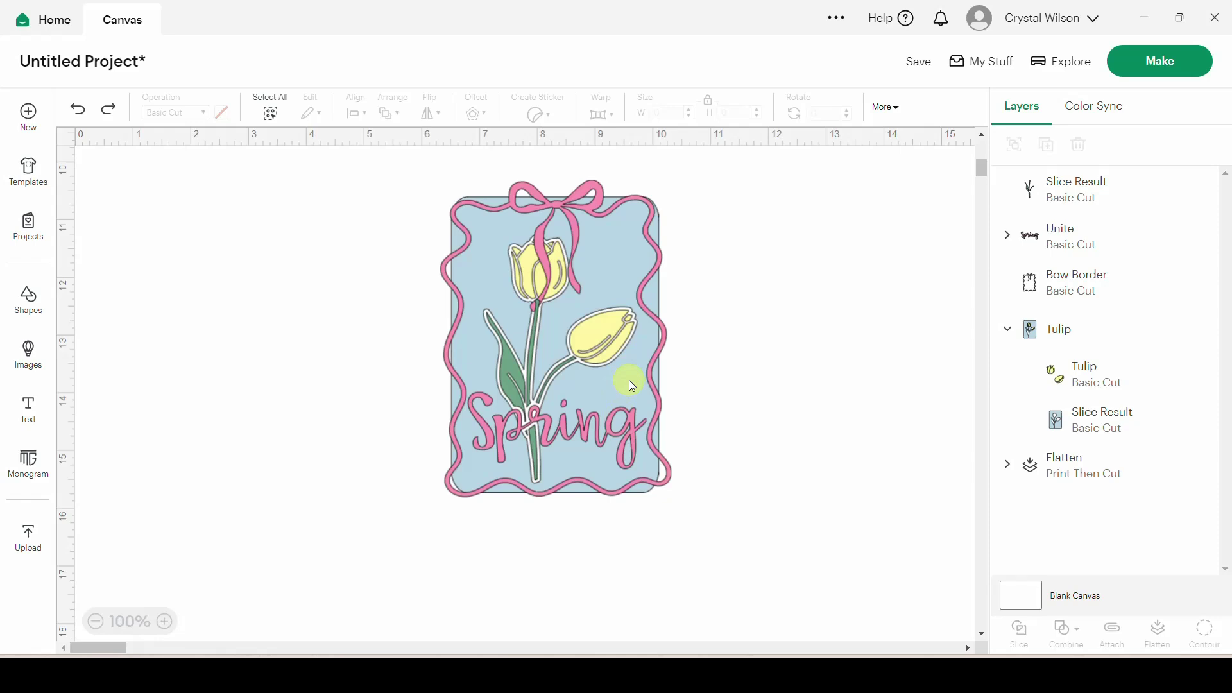
Offset the "Spring" lettering by 0.056 in again and slice that offset out of the blue background.
{"action": "left_click", "coordinate": [598, 434]}
{"action": "left_click", "coordinate": [473, 114]}
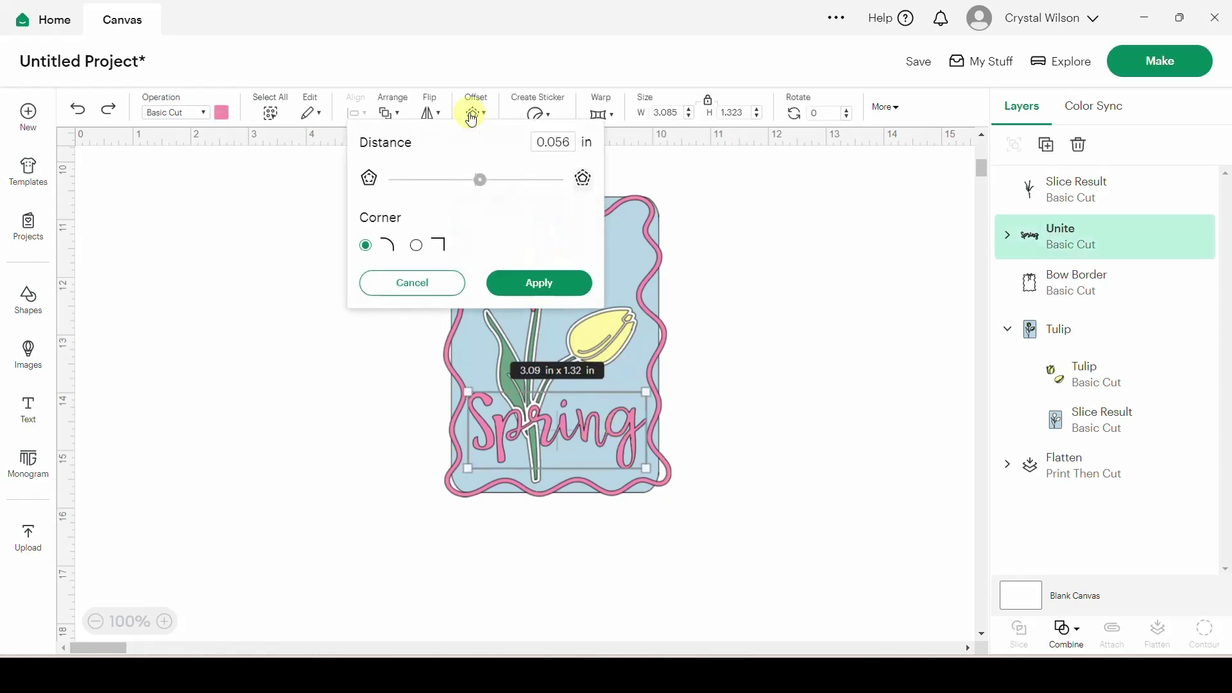
{"action": "left_click", "coordinate": [510, 281]}
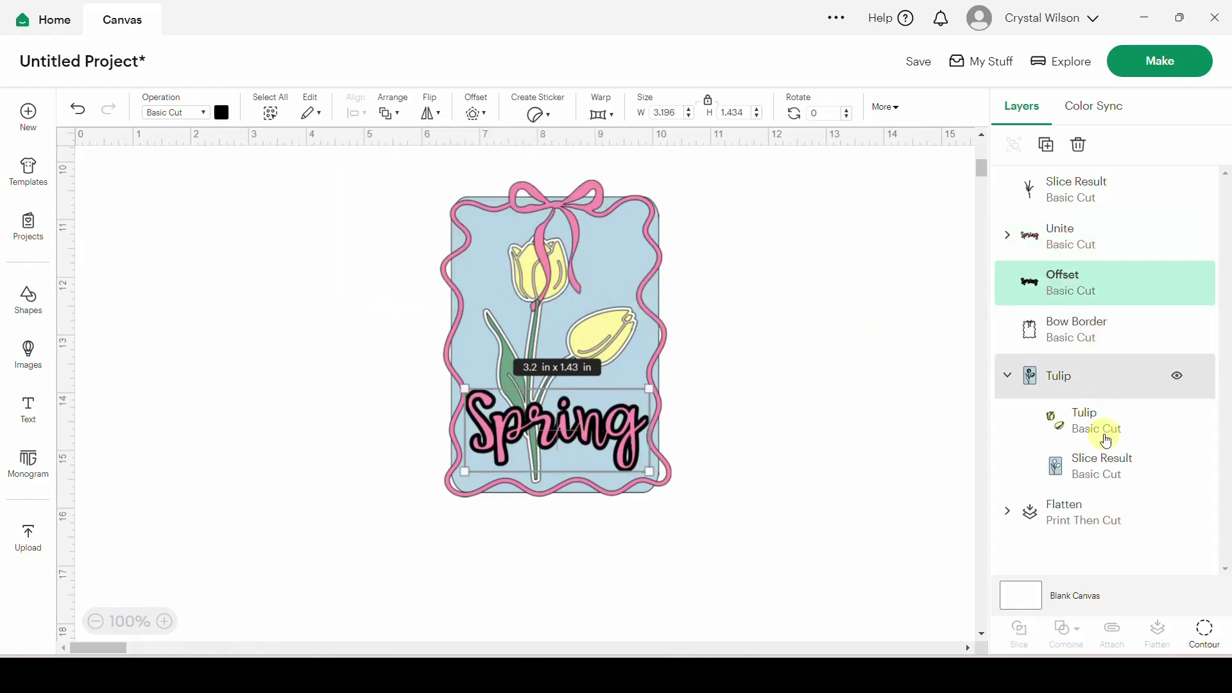
{"action": "left_click", "coordinate": [1107, 478], "text": "shift"}
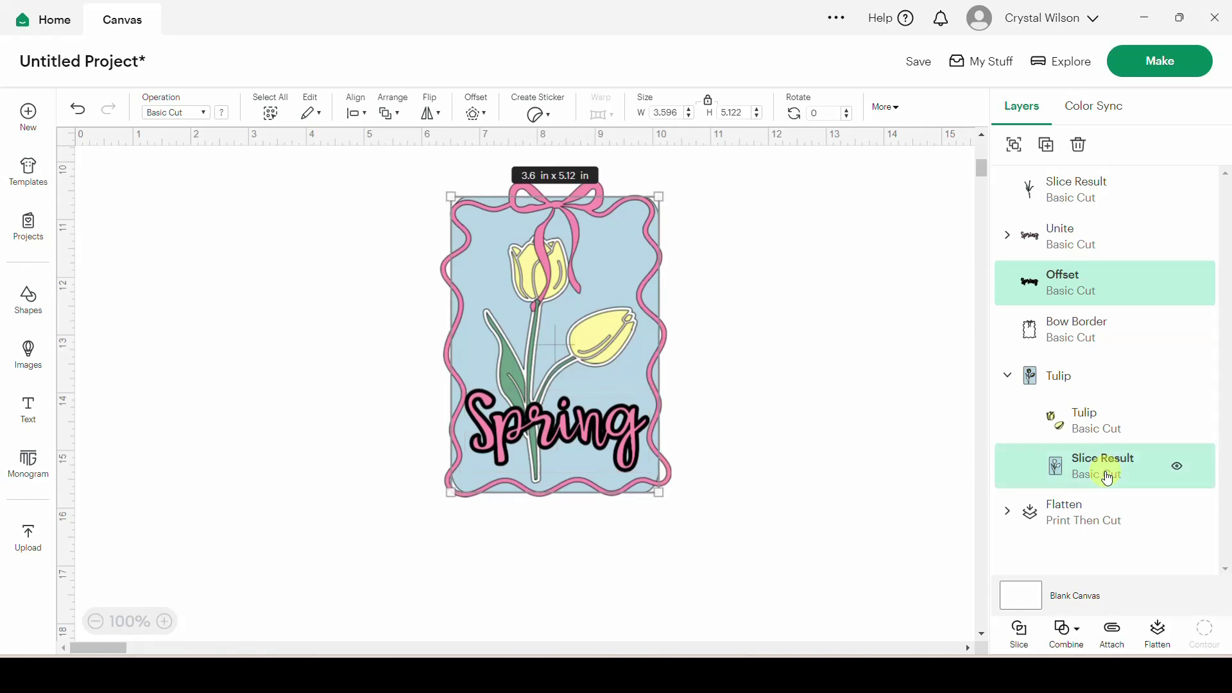
{"action": "left_click", "coordinate": [1019, 632]}
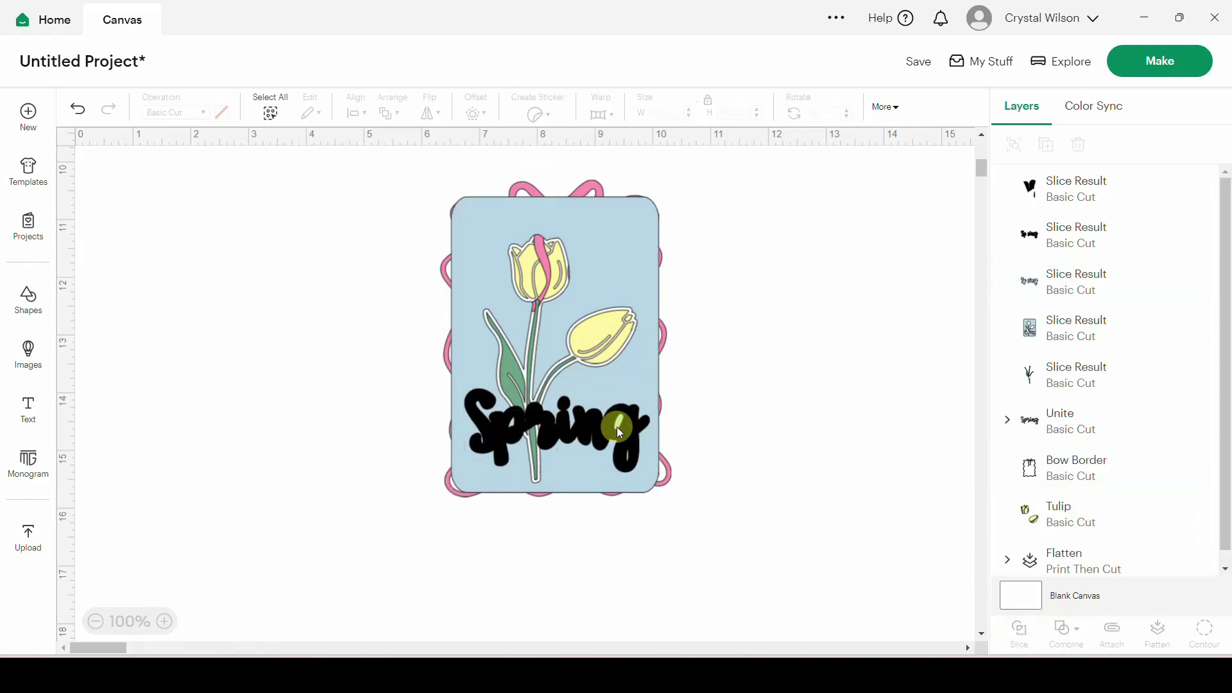
Delete the leftover black and blue cutouts of the "Spring" offset from the card.
{"action": "left_click_drag", "start_coordinate": [622, 427], "coordinate": [791, 434]}
{"action": "key", "text": "Delete"}
{"action": "left_click_drag", "start_coordinate": [606, 428], "coordinate": [770, 449]}
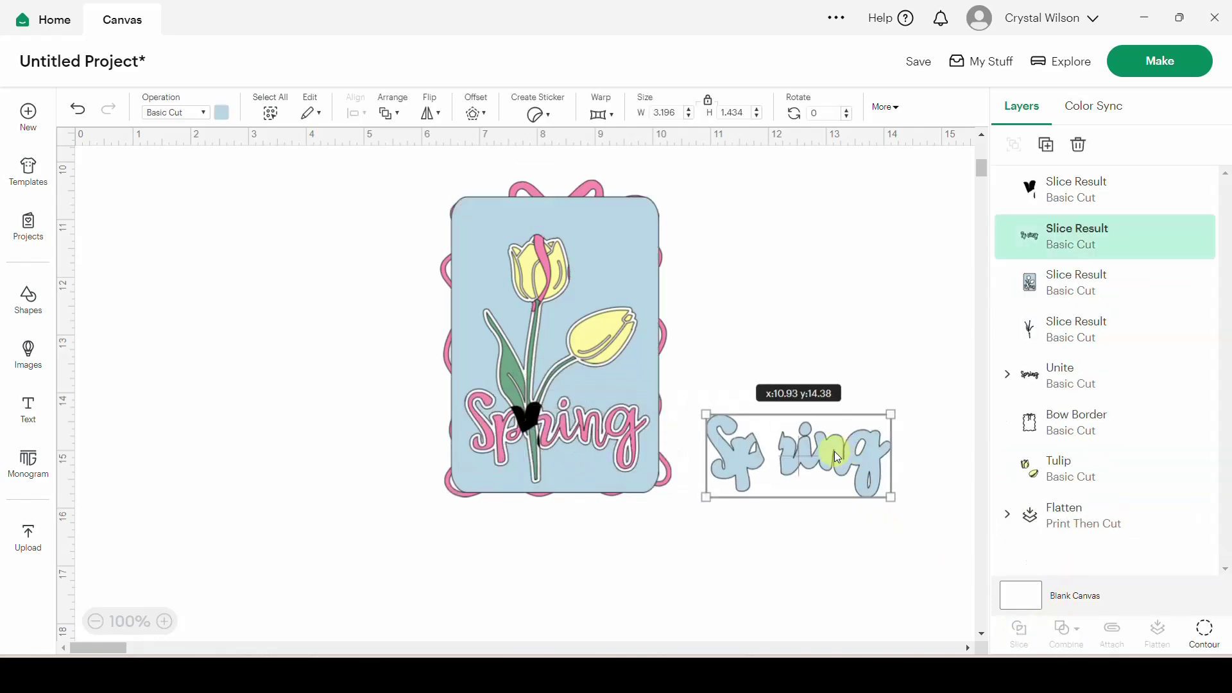
{"action": "key", "text": "Delete"}
{"action": "left_click_drag", "start_coordinate": [537, 428], "coordinate": [784, 441]}
{"action": "key", "text": "Delete"}
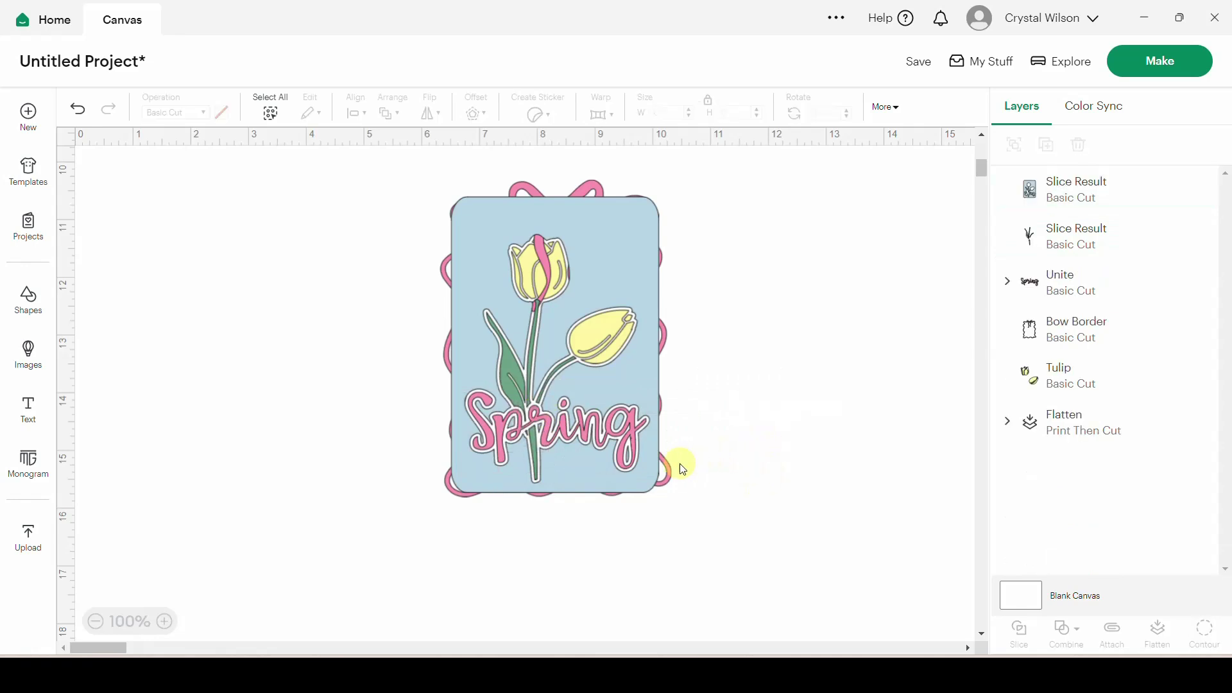
Reorder the sliced blue background beneath all the other layers.
{"action": "left_click", "coordinate": [1114, 188]}
{"action": "left_click_drag", "start_coordinate": [1114, 188], "coordinate": [1133, 427]}
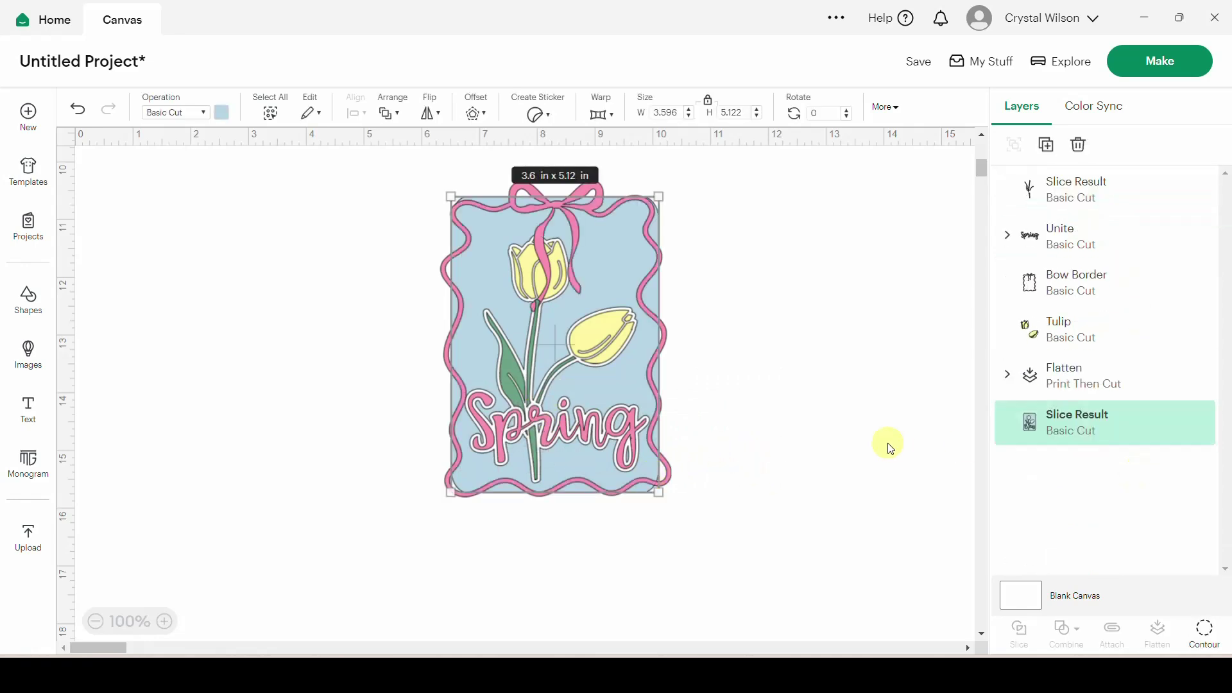
{"action": "left_click", "coordinate": [852, 448]}
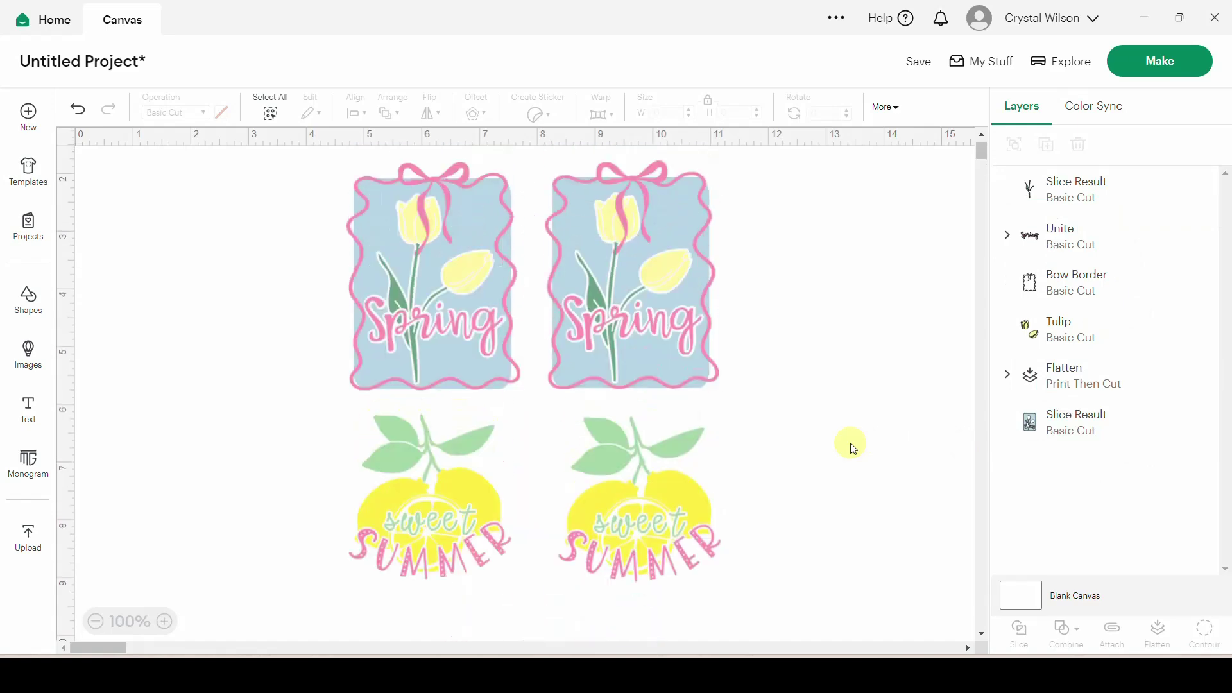
Select all layers of the new "Spring" tulip card and flatten them.
{"action": "scroll", "coordinate": [604, 358], "scroll_direction": "up", "scroll_amount": 1}
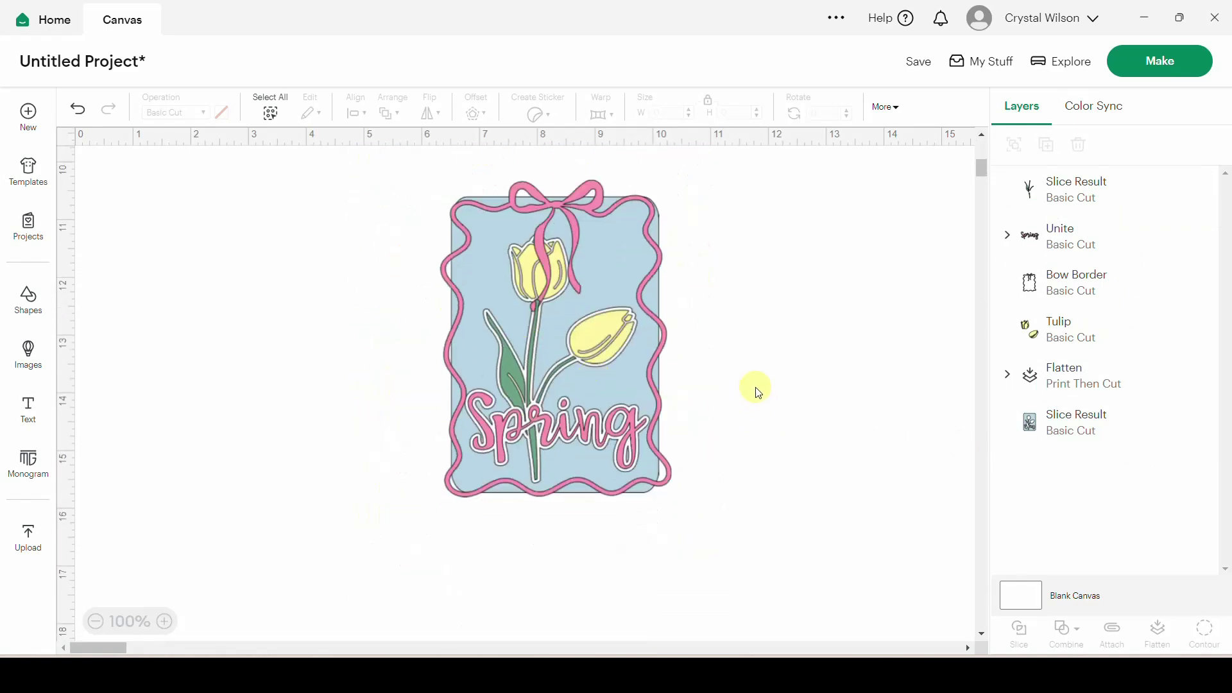
{"action": "left_click_drag", "start_coordinate": [393, 164], "coordinate": [794, 553]}
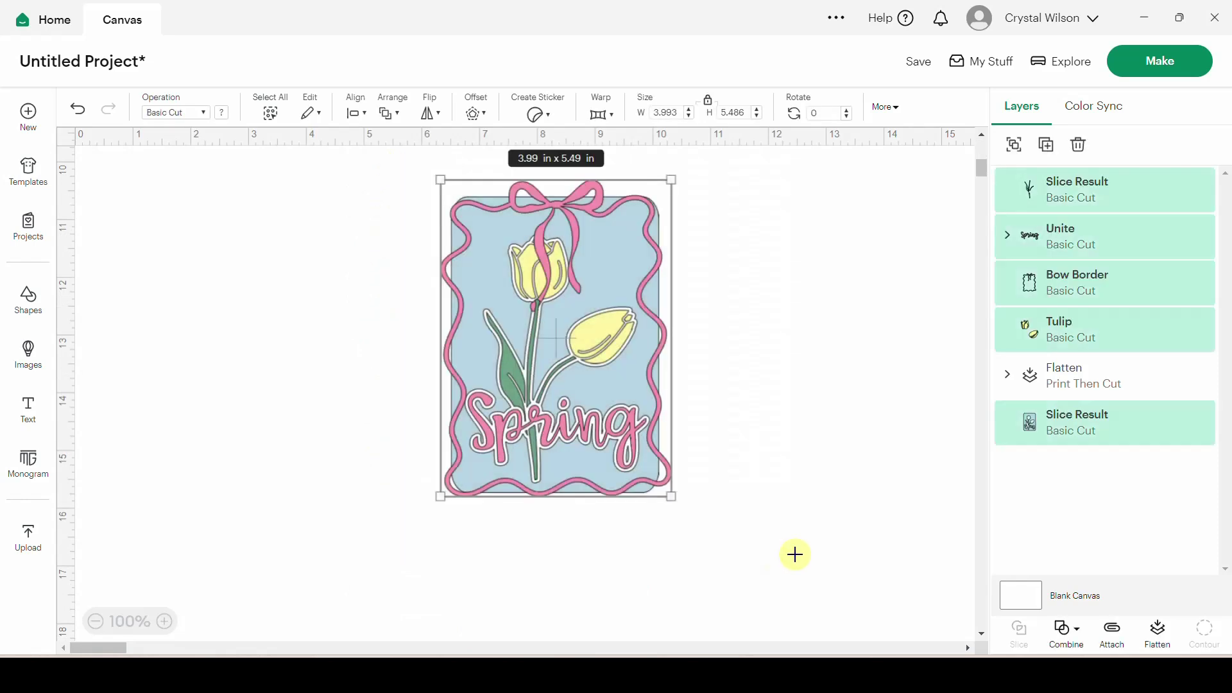
{"action": "left_click", "coordinate": [1161, 635]}
Move the flattened card beside the two finished "Spring" designs and shrink it to about 3.33 x 4.57 in.
{"action": "scroll", "coordinate": [714, 507], "scroll_direction": "up", "scroll_amount": 3}
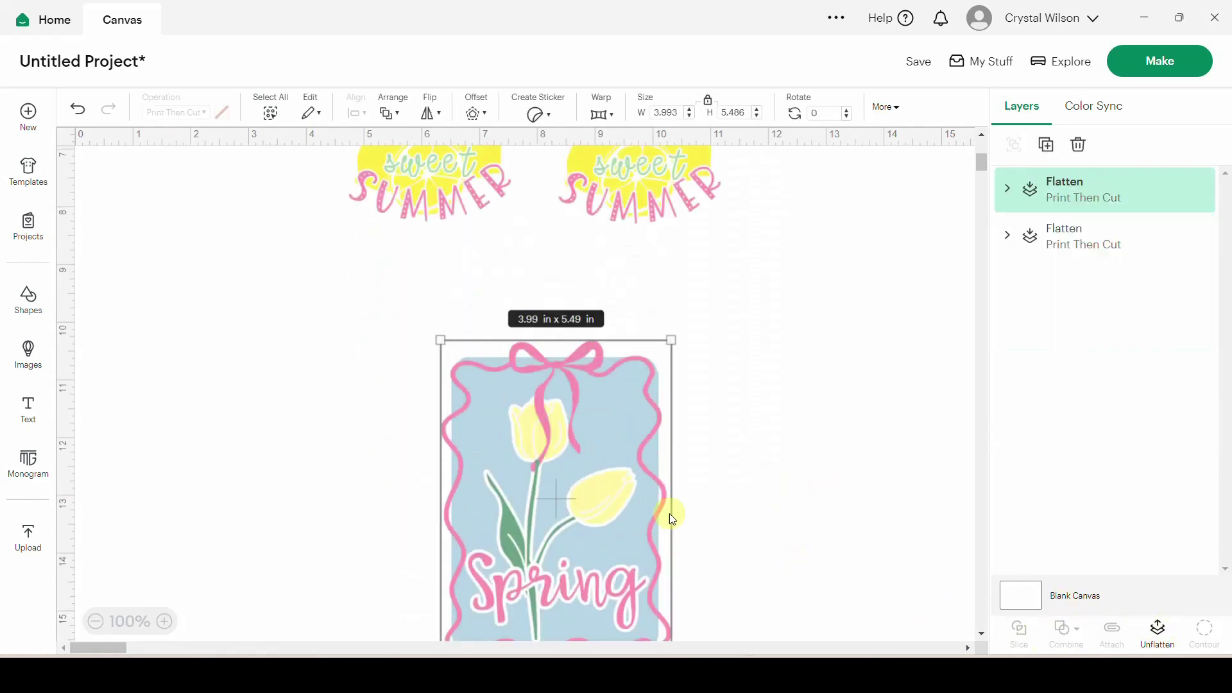
{"action": "left_click_drag", "start_coordinate": [566, 505], "coordinate": [433, 329]}
{"action": "scroll", "coordinate": [831, 440], "scroll_direction": "up", "scroll_amount": 5}
{"action": "left_click_drag", "start_coordinate": [416, 533], "coordinate": [328, 336]}
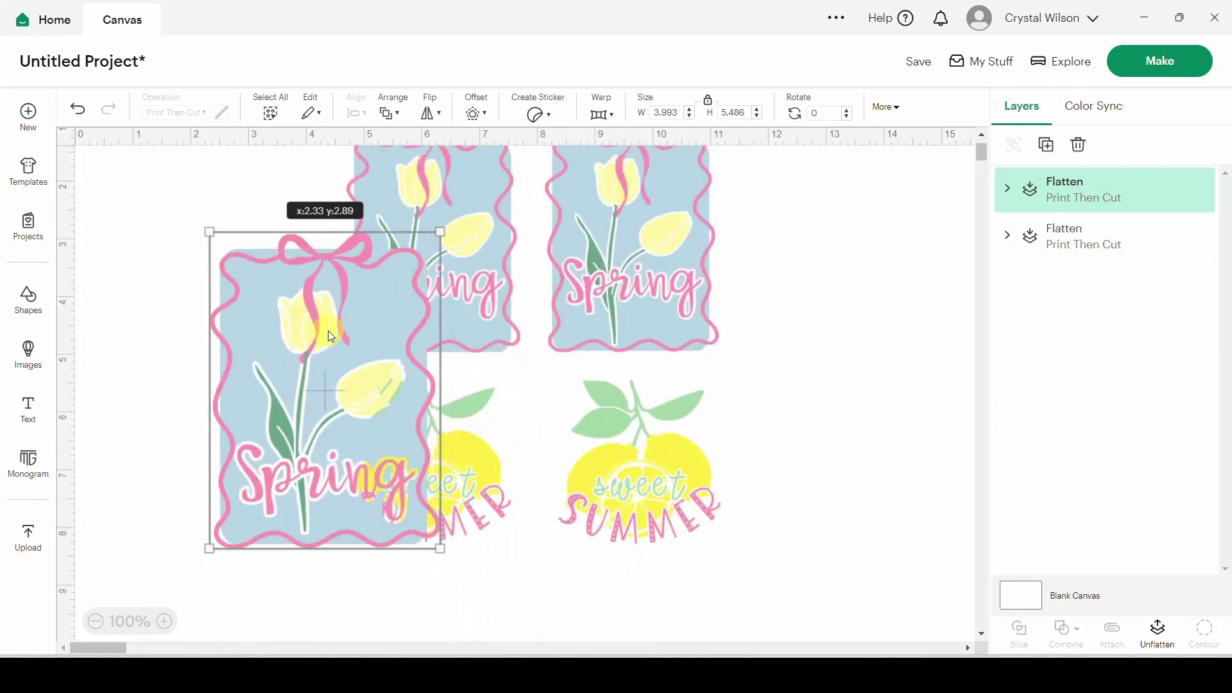
{"action": "scroll", "coordinate": [329, 337], "scroll_direction": "up", "scroll_amount": 3}
{"action": "left_click_drag", "start_coordinate": [370, 496], "coordinate": [296, 390]}
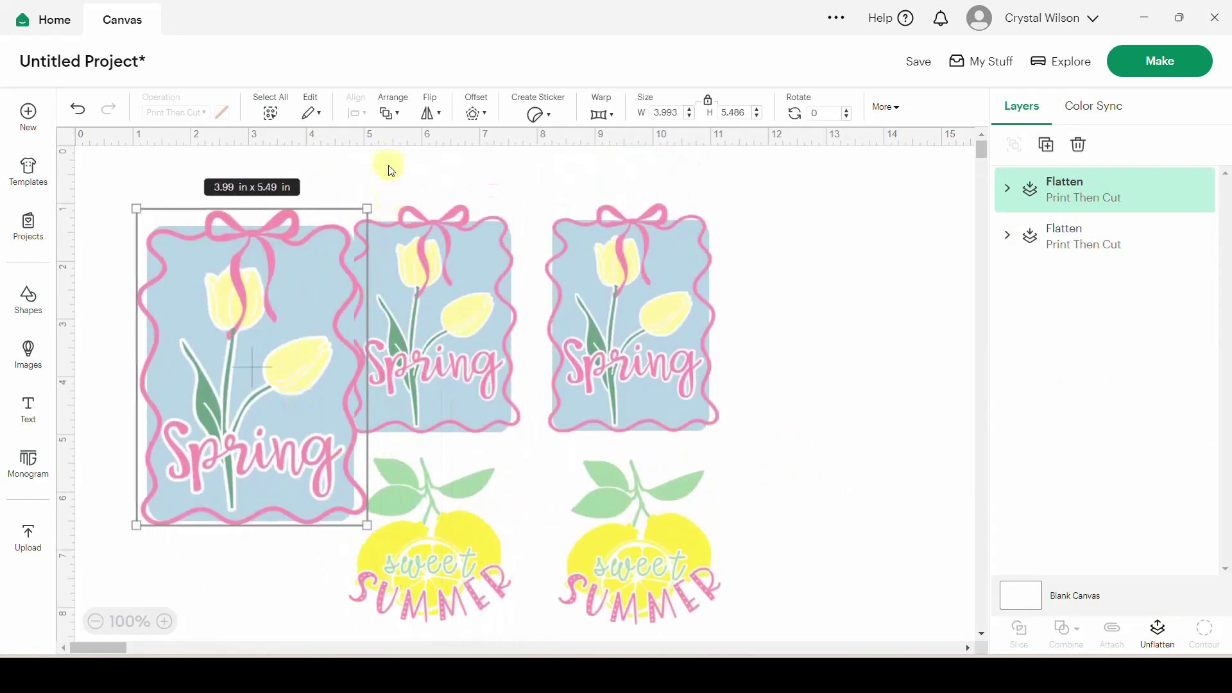
{"action": "left_click_drag", "start_coordinate": [367, 208], "coordinate": [280, 305]}
{"action": "left_click_drag", "start_coordinate": [256, 464], "coordinate": [253, 397]}
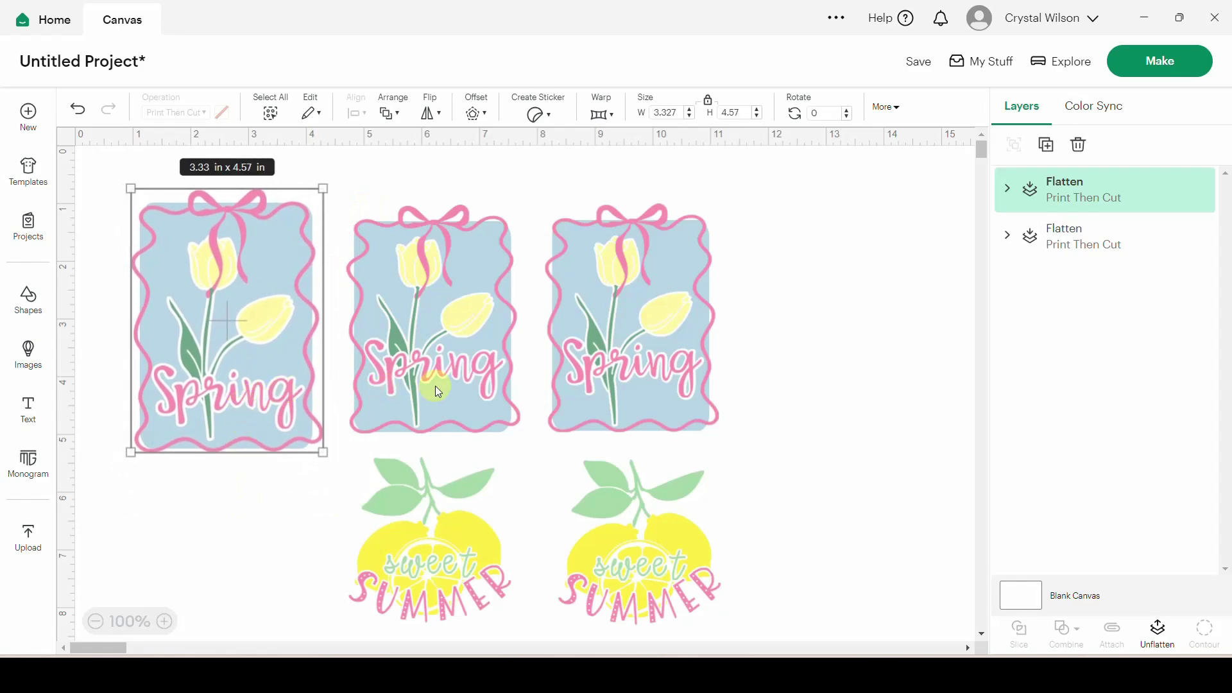
Unflatten the sheet of finished "Spring" and "Sweet Summer" designs and look through its separate layers.
{"action": "scroll", "coordinate": [449, 385], "scroll_direction": "down", "scroll_amount": 5}
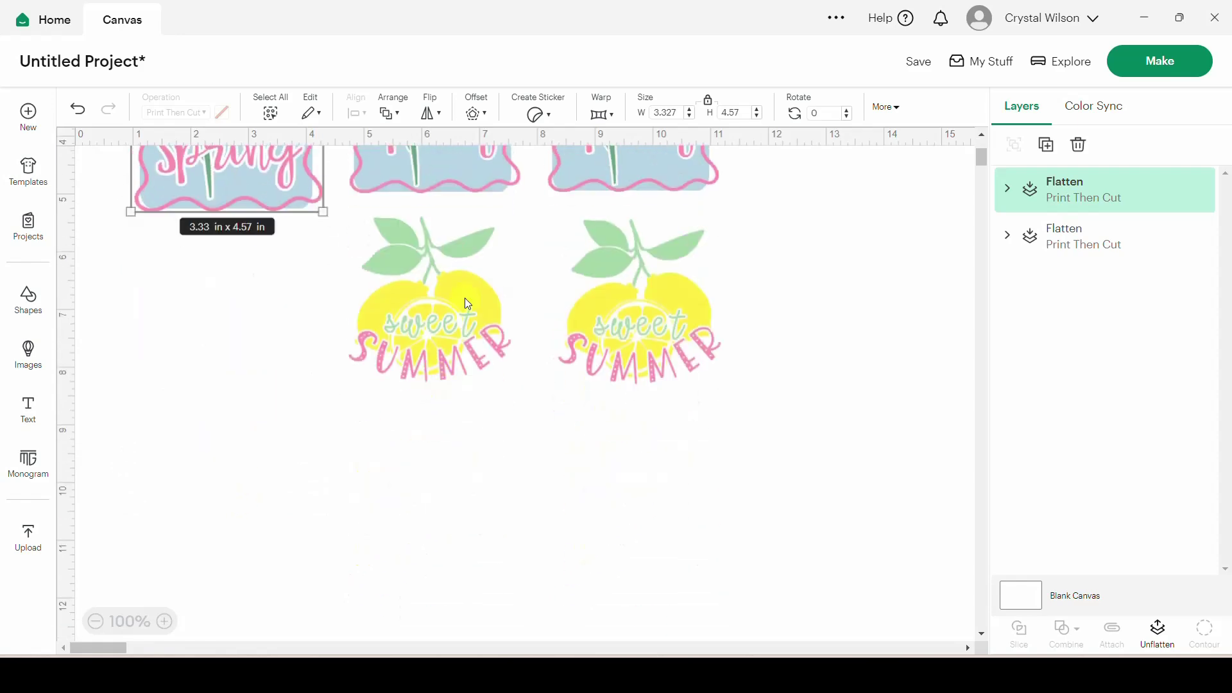
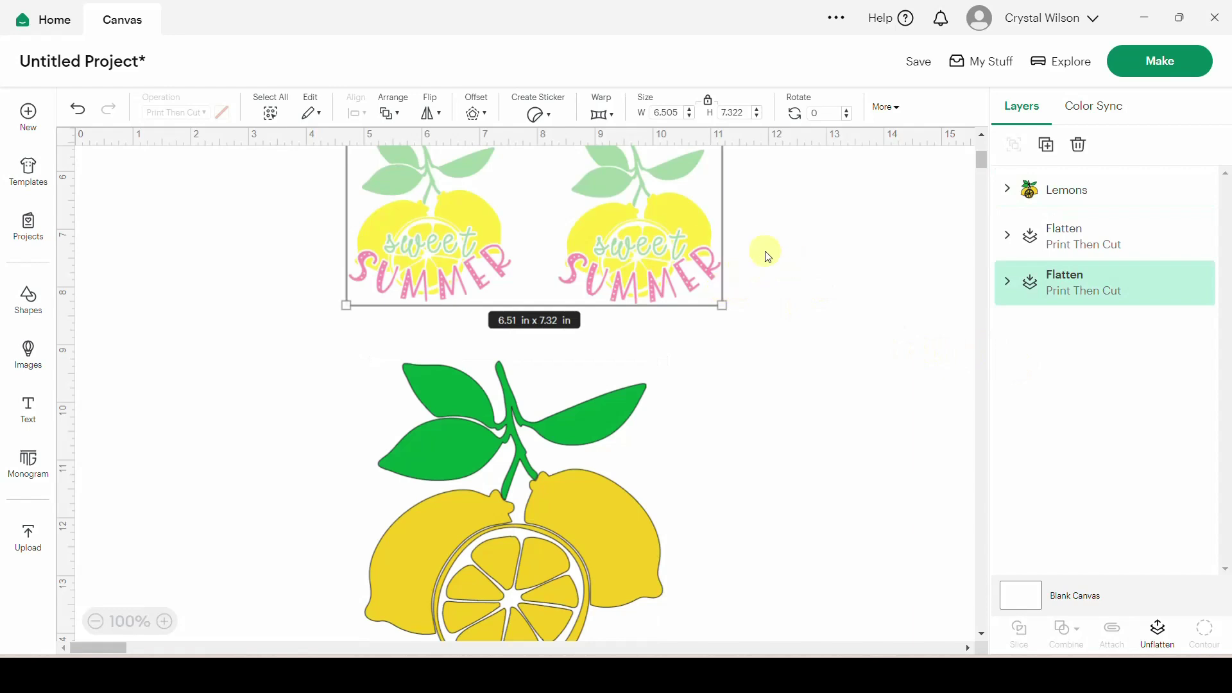
{"action": "left_click", "coordinate": [1006, 286]}
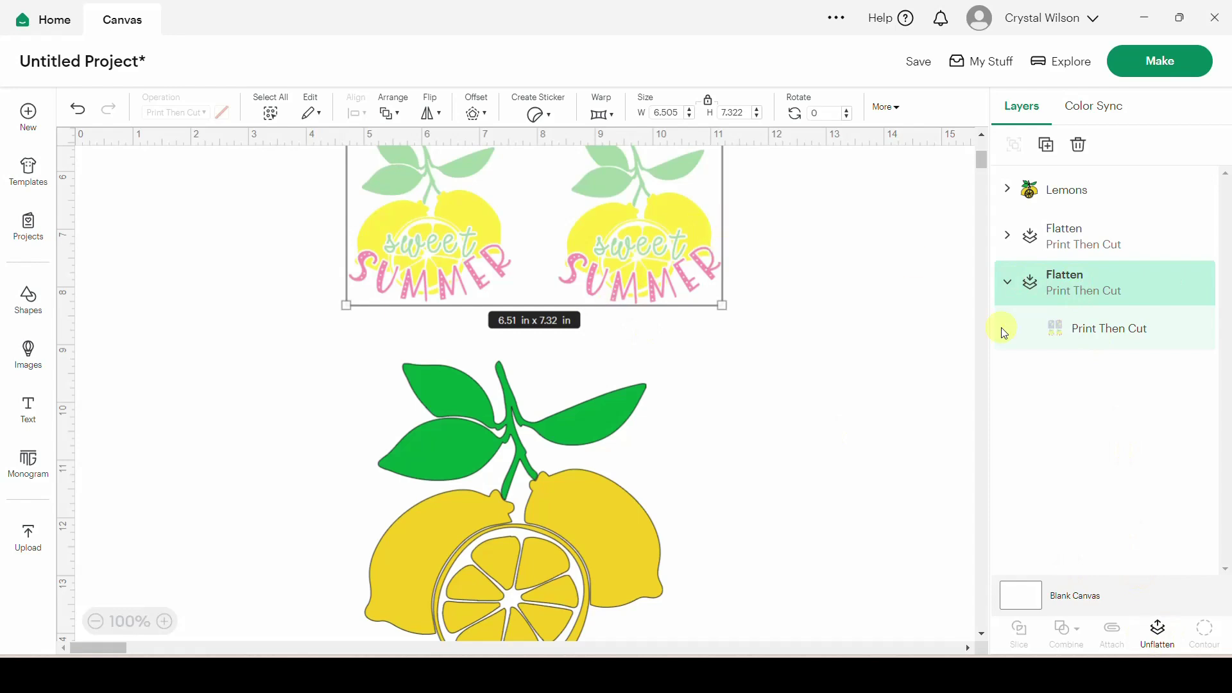
{"action": "left_click", "coordinate": [1157, 638]}
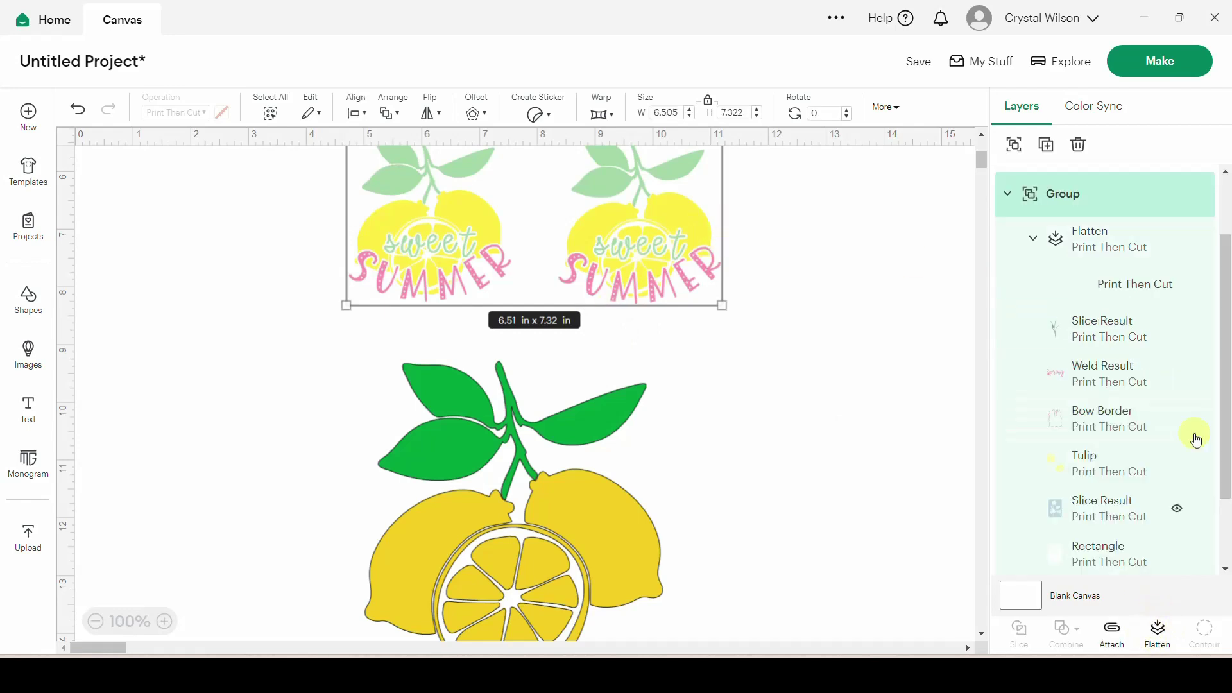
{"action": "scroll", "coordinate": [1155, 365], "scroll_direction": "down", "scroll_amount": 2}
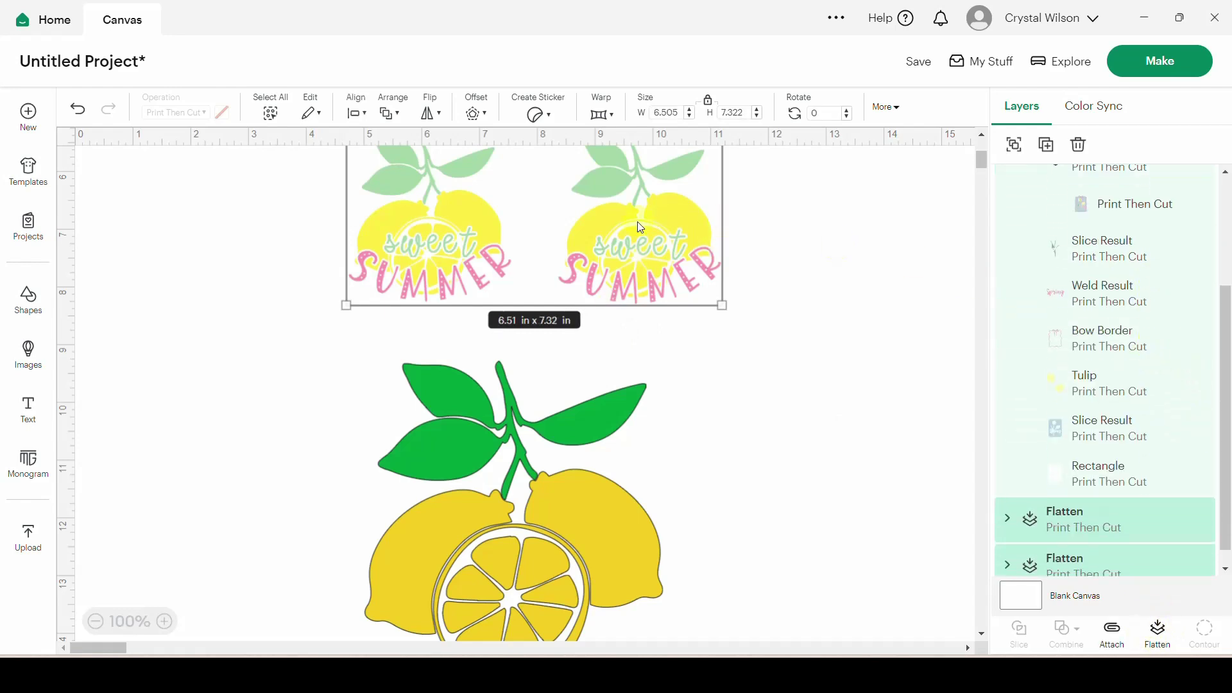
{"action": "scroll", "coordinate": [1066, 351], "scroll_direction": "down", "scroll_amount": 1}
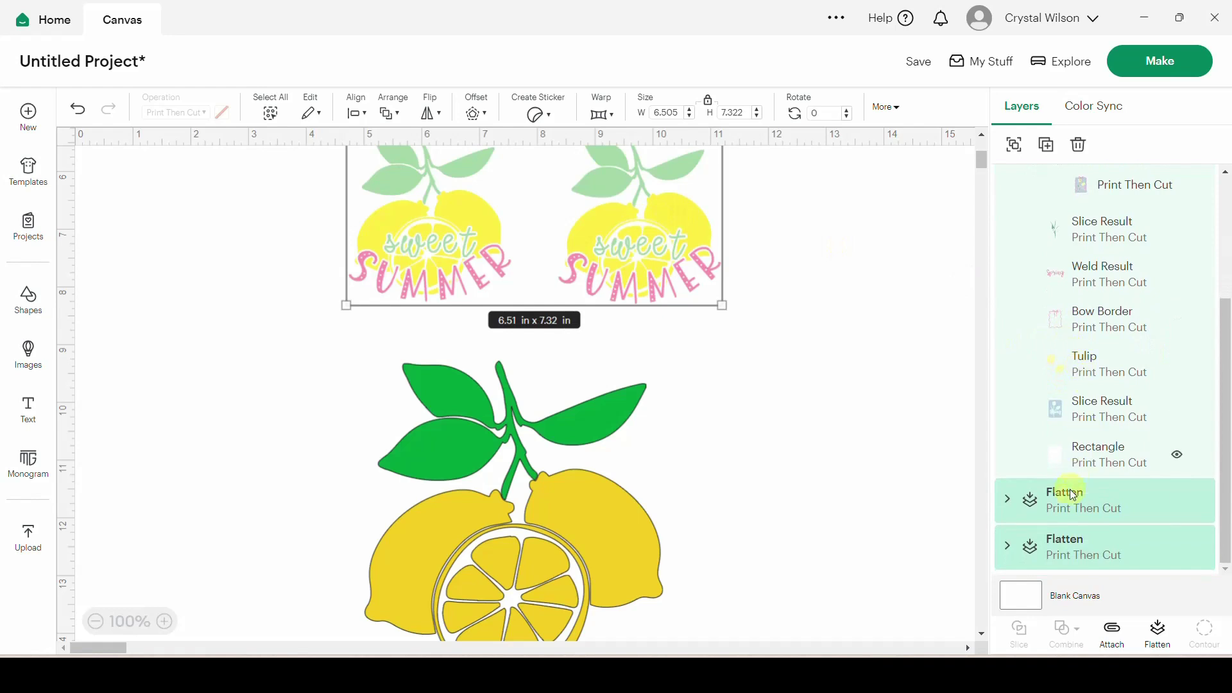
Unflatten the first finished "Sweet Summer" lemon design to expose its separate layers.
{"action": "left_click", "coordinate": [1137, 498]}
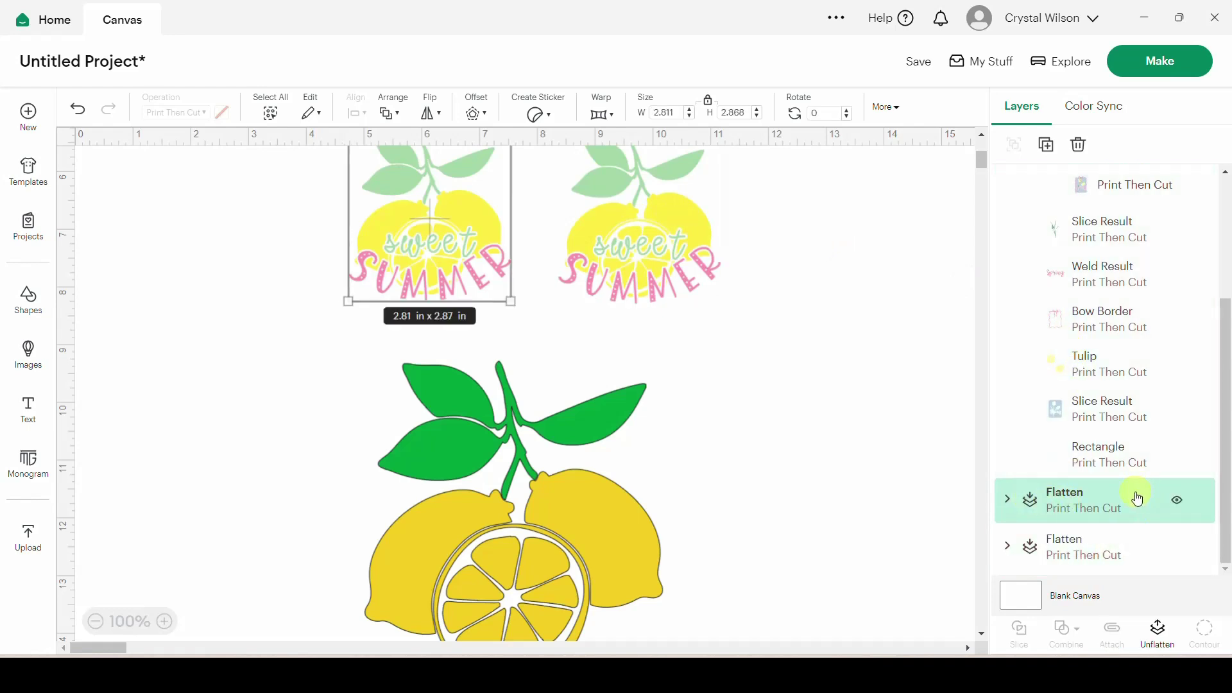
{"action": "left_click", "coordinate": [1160, 636]}
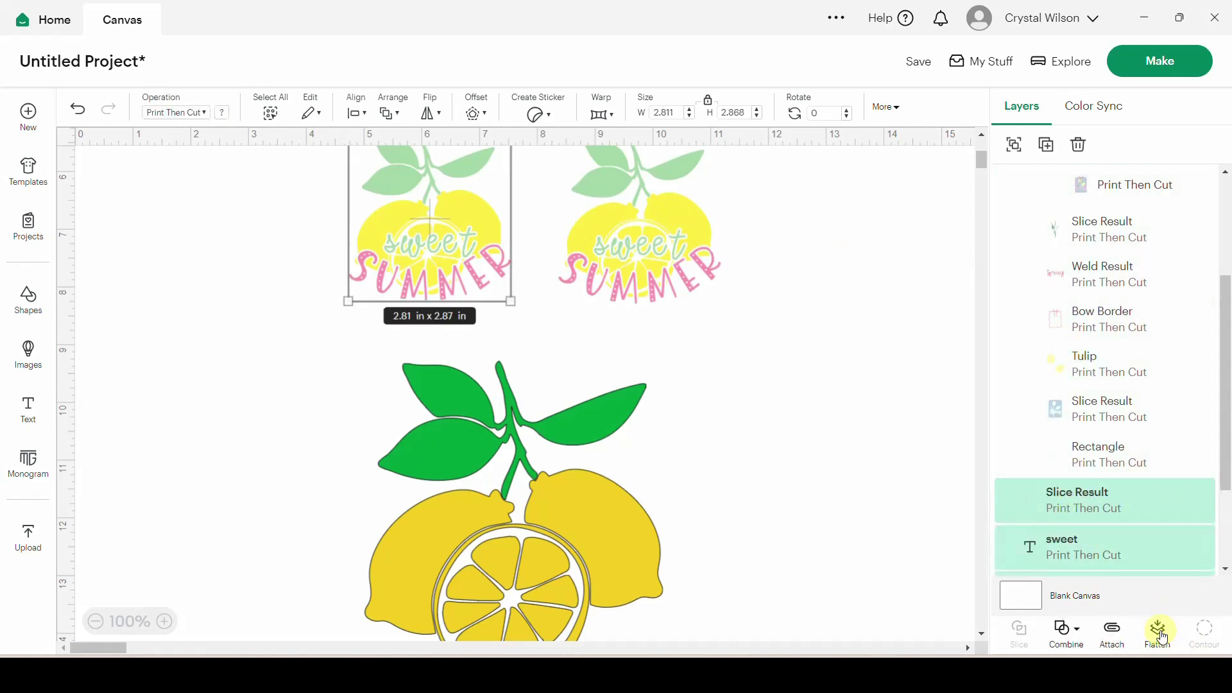
{"action": "scroll", "coordinate": [1126, 446], "scroll_direction": "down", "scroll_amount": 2}
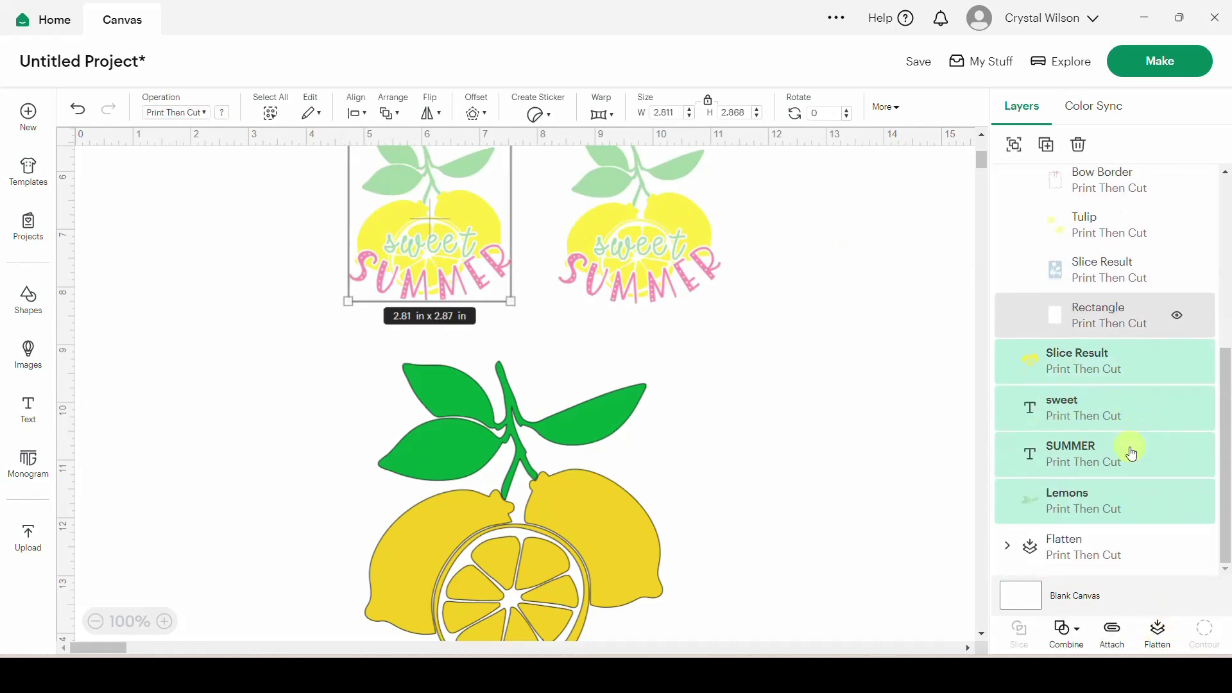
Check the image info of the finished design's "sweet" text layer for its font.
{"action": "left_click", "coordinate": [1062, 410]}
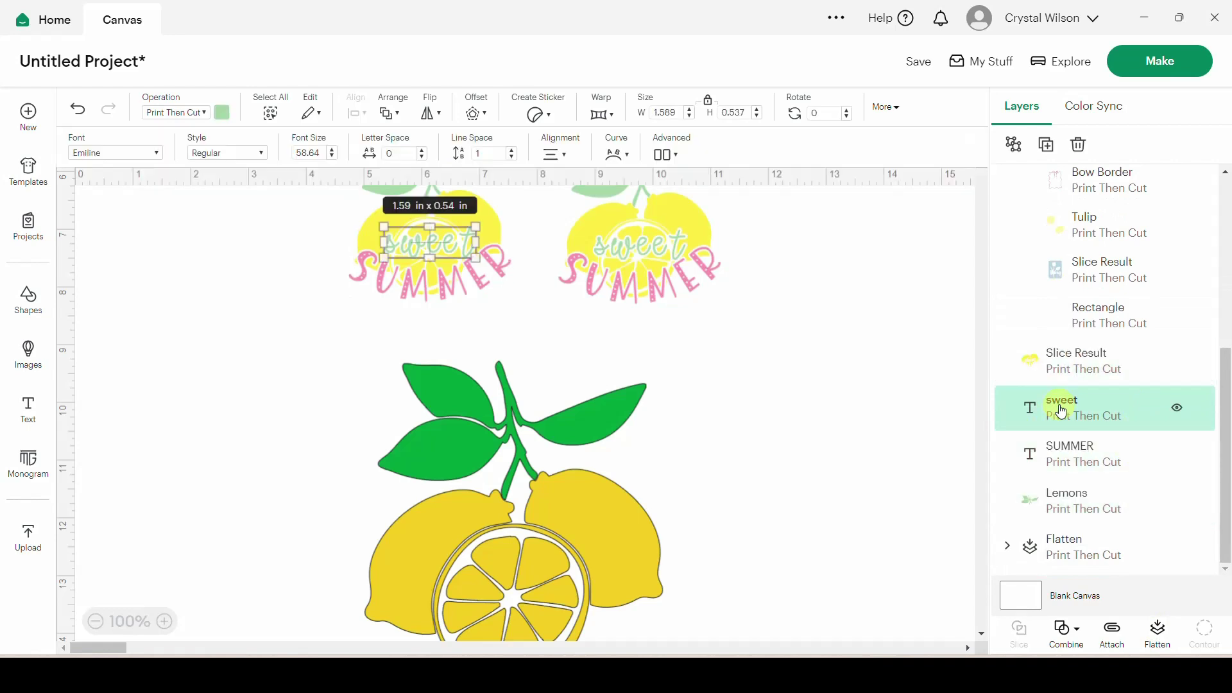
{"action": "right_click", "coordinate": [1076, 417]}
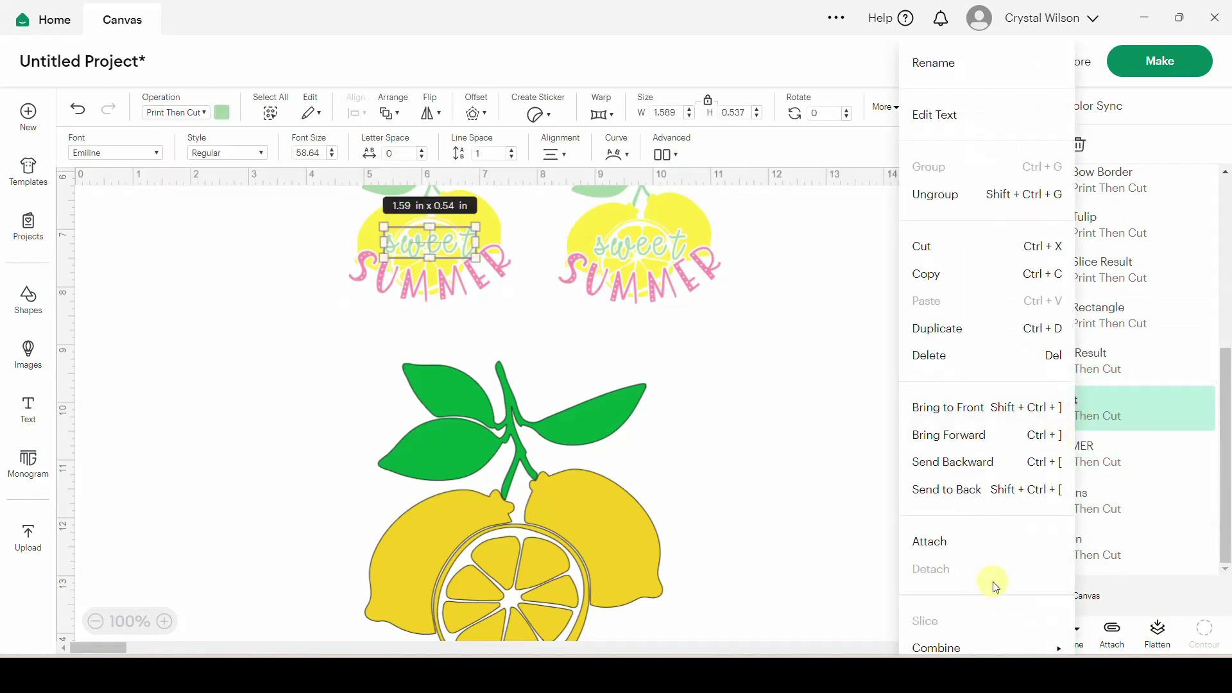
{"action": "scroll", "coordinate": [993, 587], "scroll_direction": "down", "scroll_amount": 2}
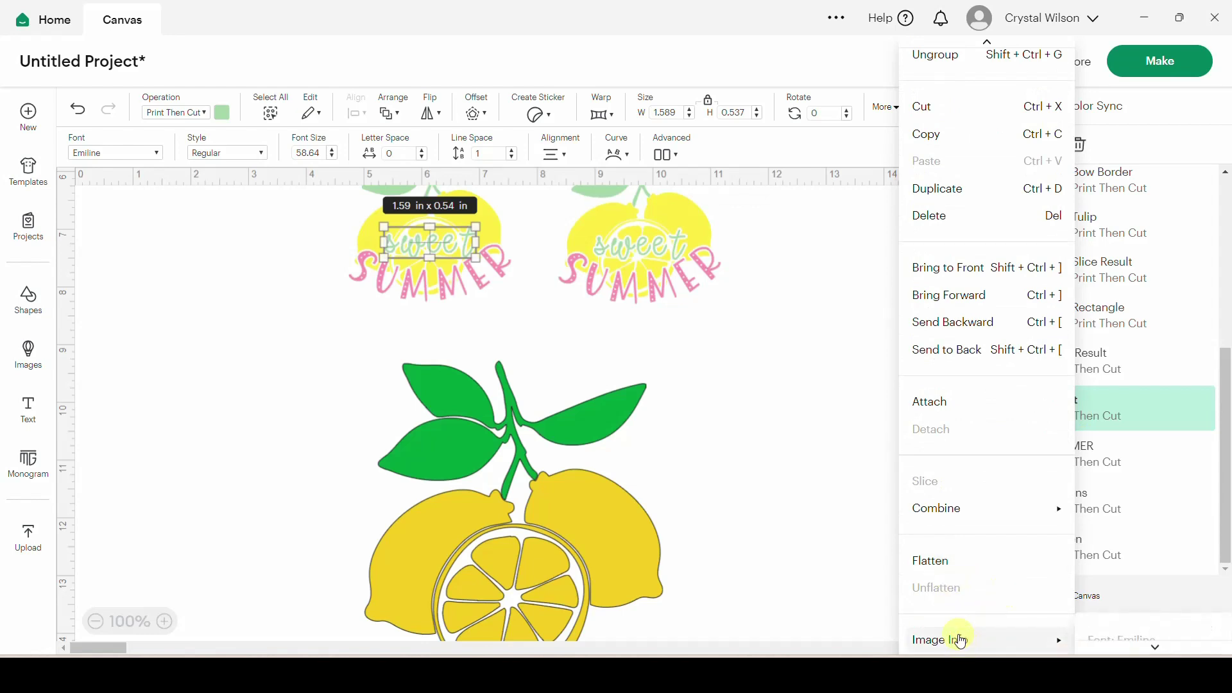
{"action": "mouse_move", "coordinate": [960, 640]}
{"action": "left_click", "coordinate": [430, 289]}
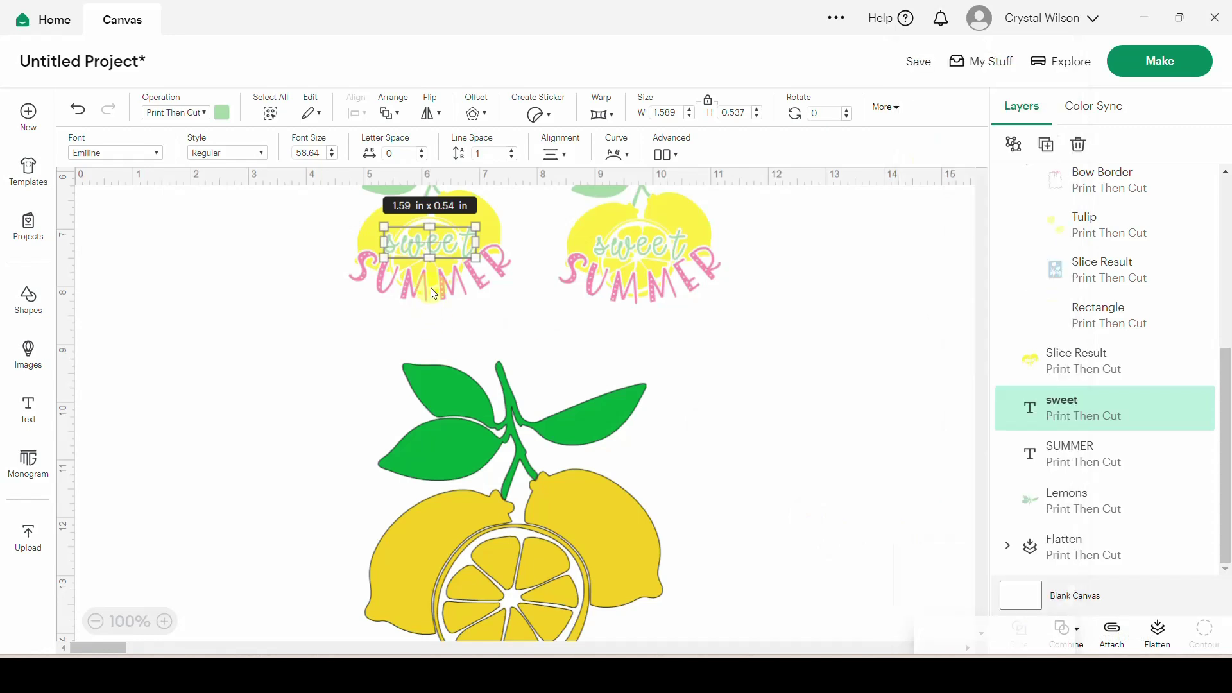
Check the image info of the finished design's "SUMMER" text layer for its font.
{"action": "left_click", "coordinate": [1083, 451]}
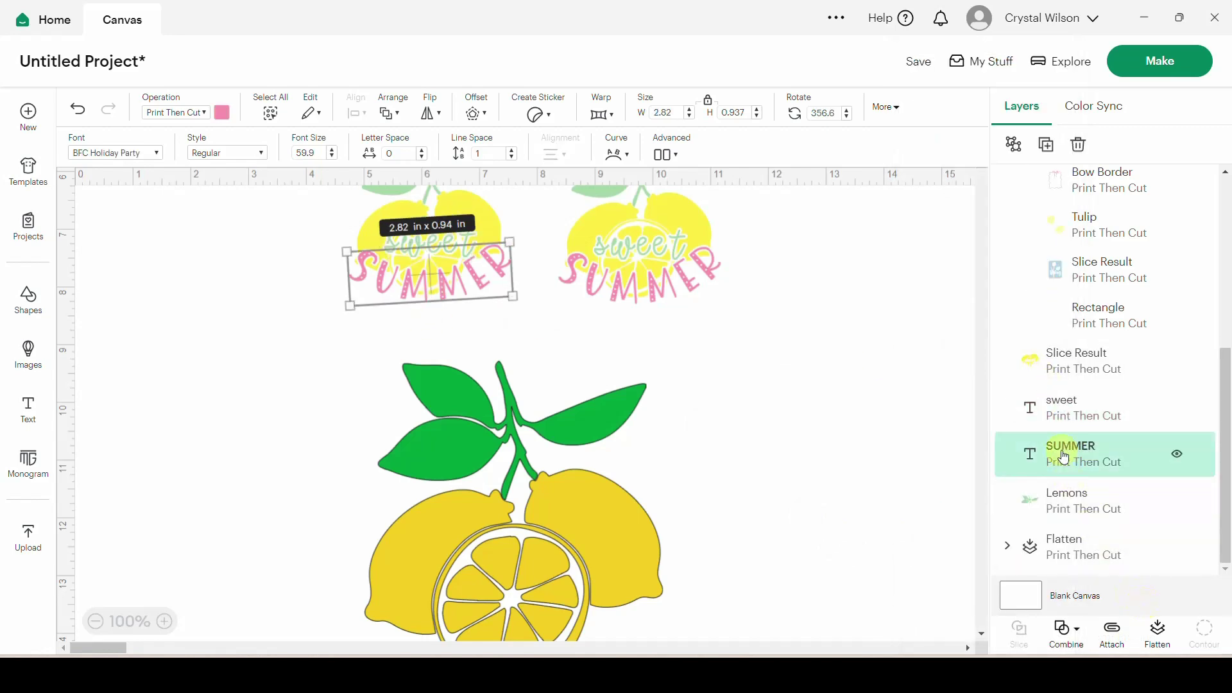
{"action": "right_click", "coordinate": [1064, 457]}
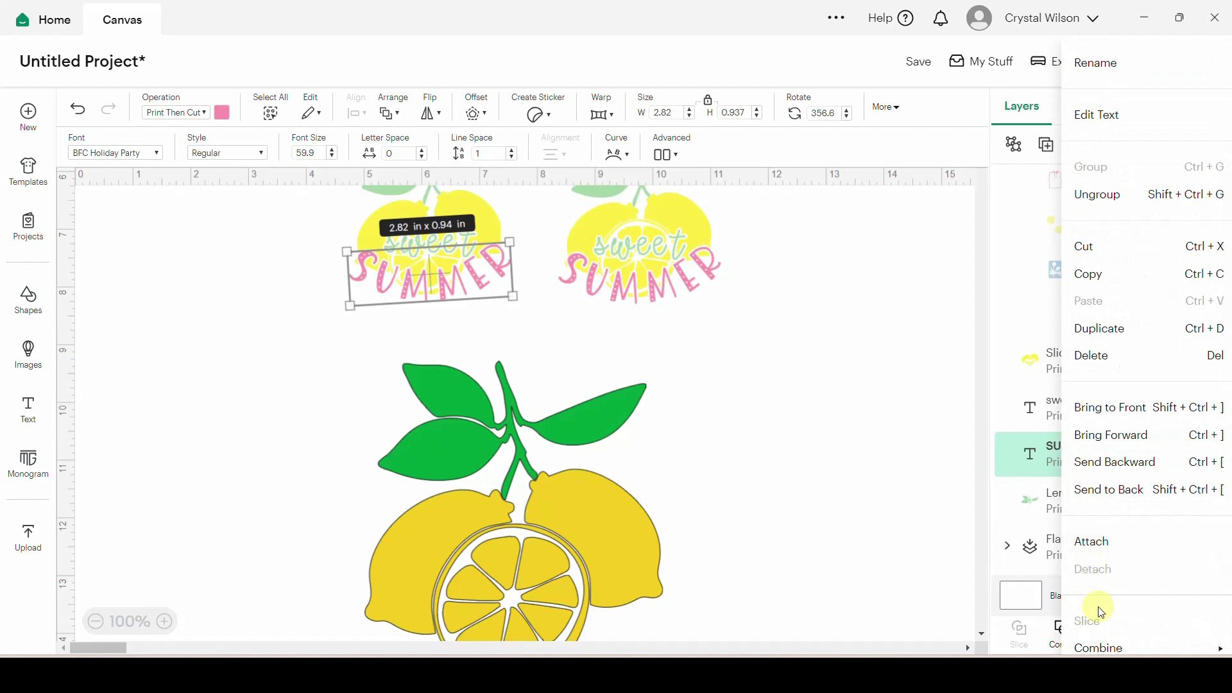
{"action": "scroll", "coordinate": [1103, 611], "scroll_direction": "down", "scroll_amount": 2}
{"action": "mouse_move", "coordinate": [1101, 640]}
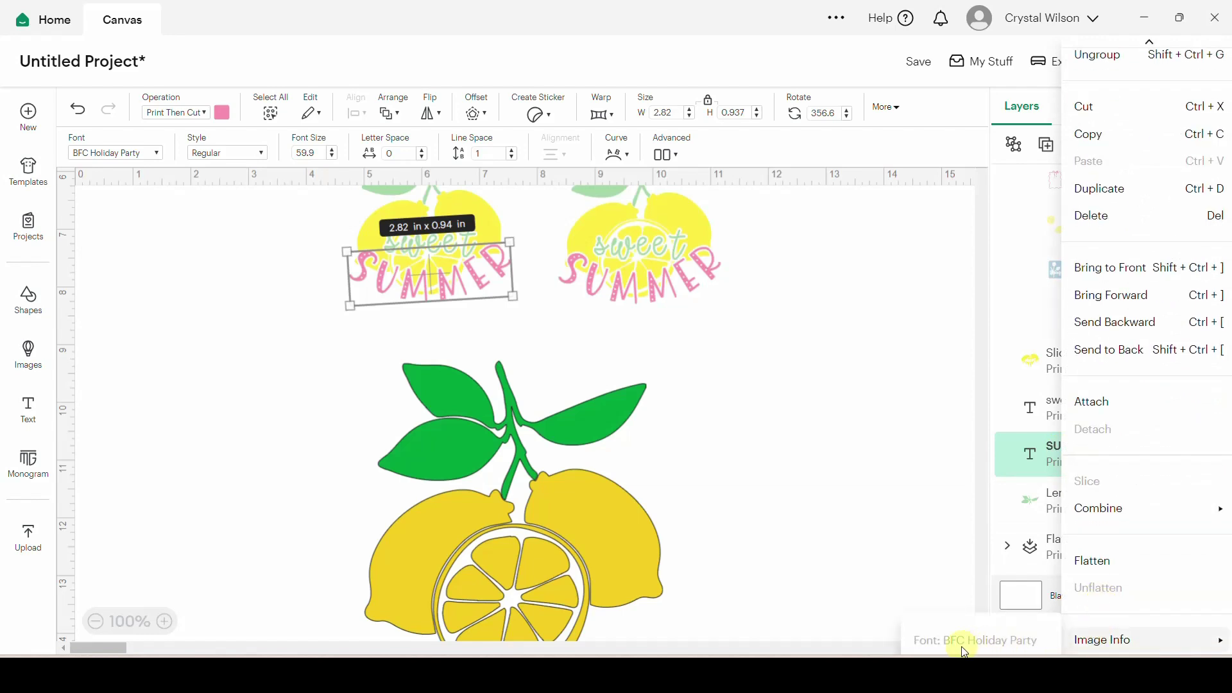
{"action": "left_click", "coordinate": [762, 443]}
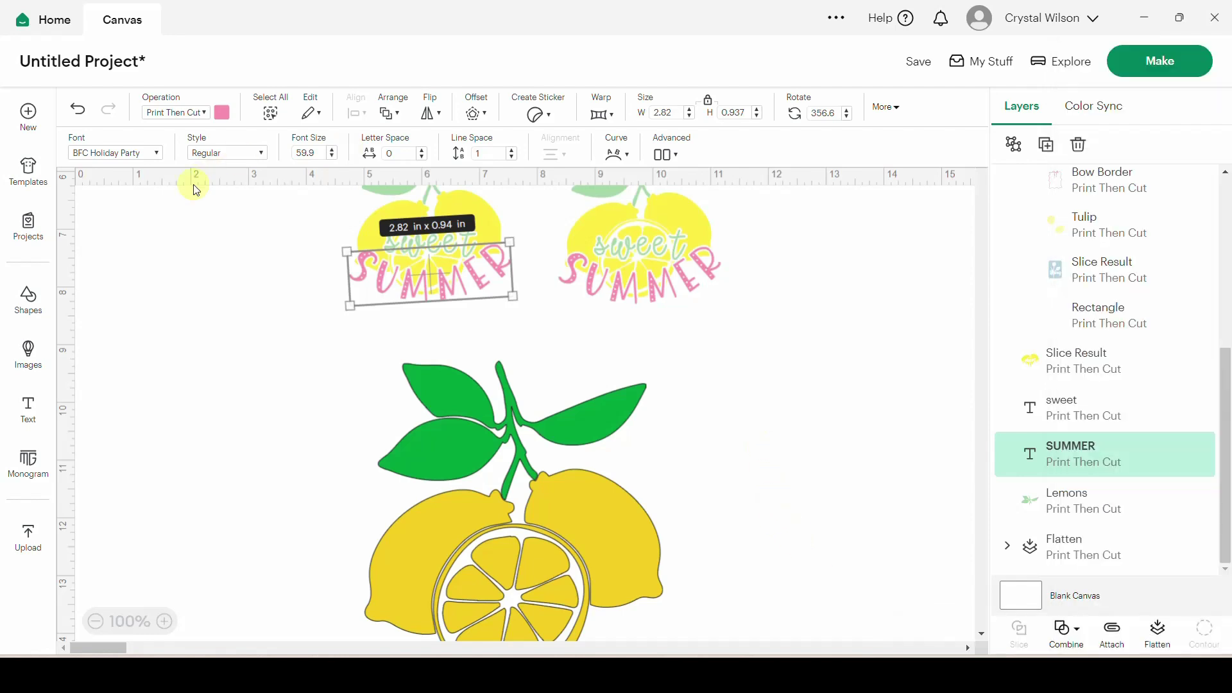
Add a new text object reading "Sweet" beside the large lemon image.
{"action": "left_click", "coordinate": [28, 407]}
{"action": "left_click", "coordinate": [238, 425]}
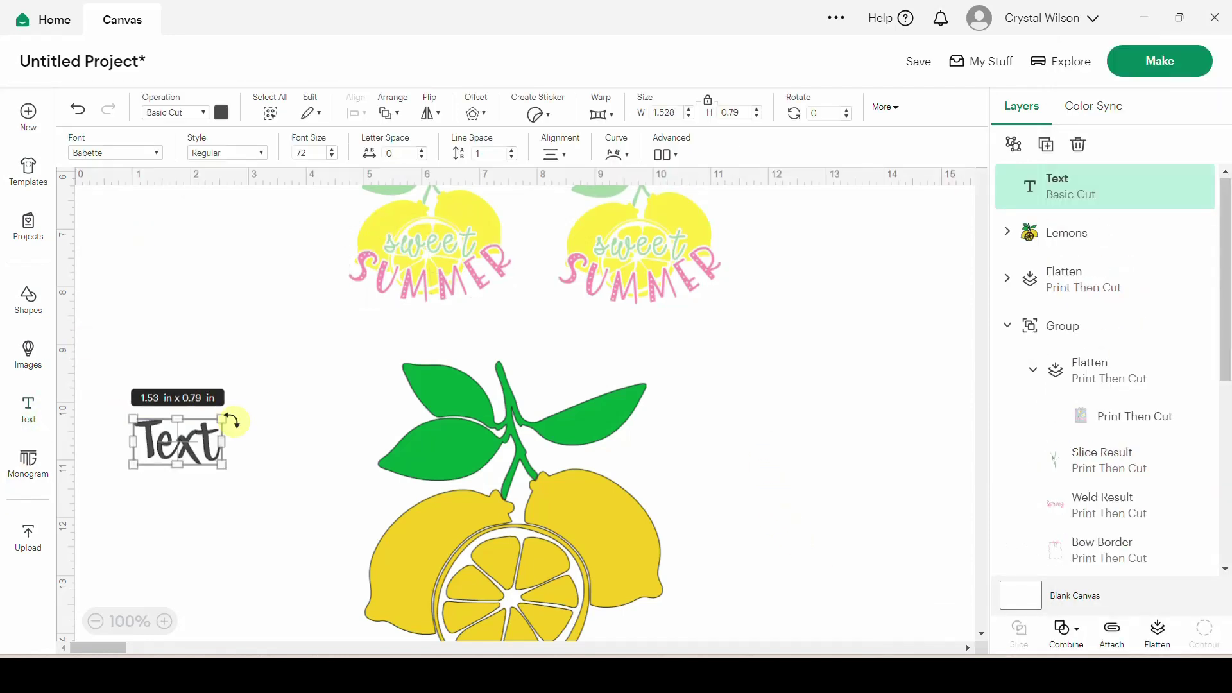
{"action": "double_click", "coordinate": [184, 442]}
{"action": "type", "text": "Swee"}
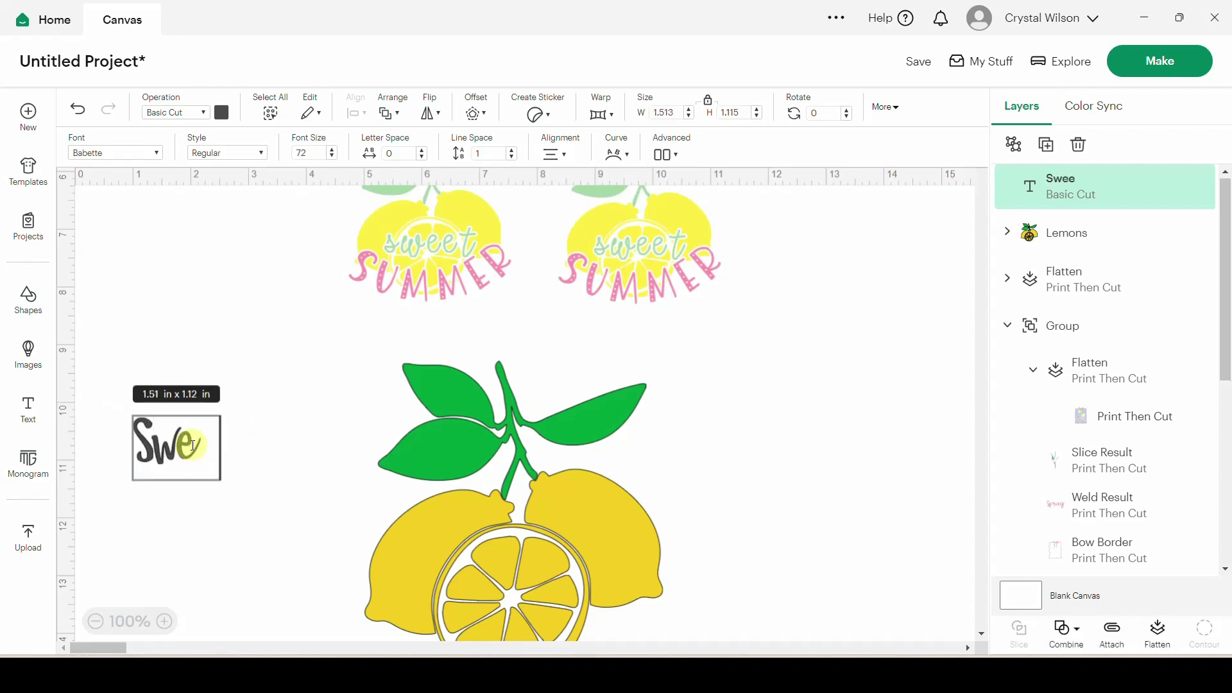
{"action": "type", "text": "t"}
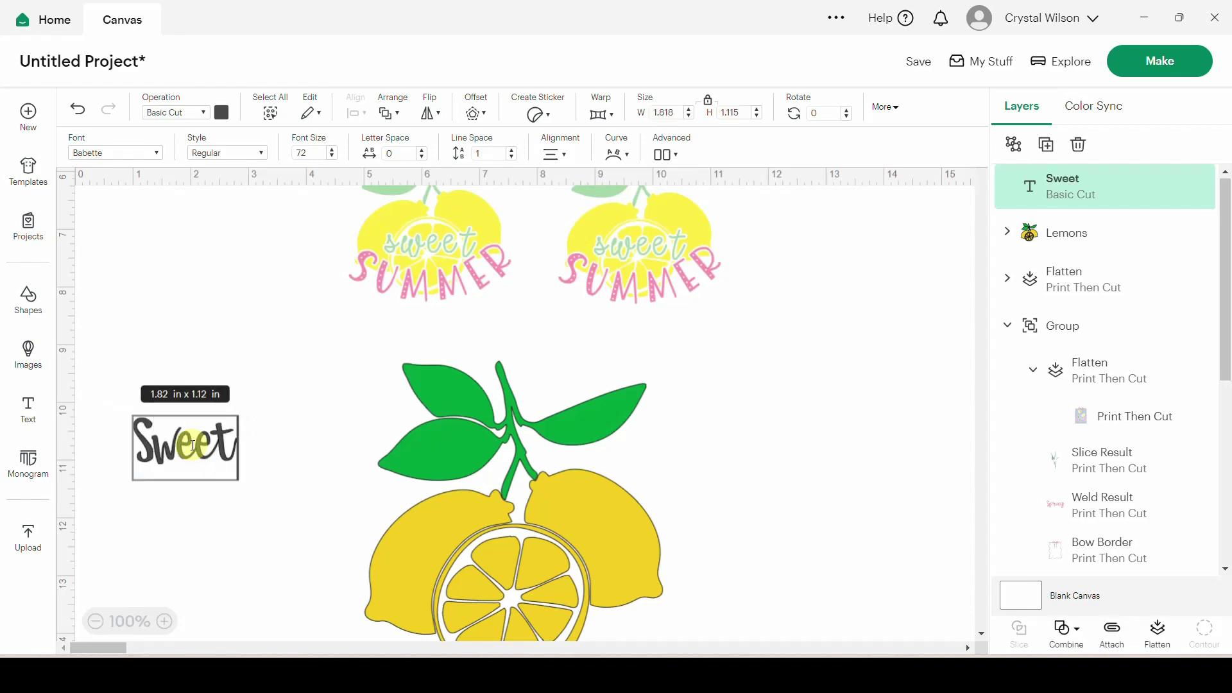
Search the fonts for "emiline" and apply the Emiline font to the new "Sweet" text.
{"action": "left_click", "coordinate": [157, 159]}
{"action": "left_click_drag", "start_coordinate": [143, 244], "coordinate": [80, 247]}
{"action": "type", "text": "emiline"}
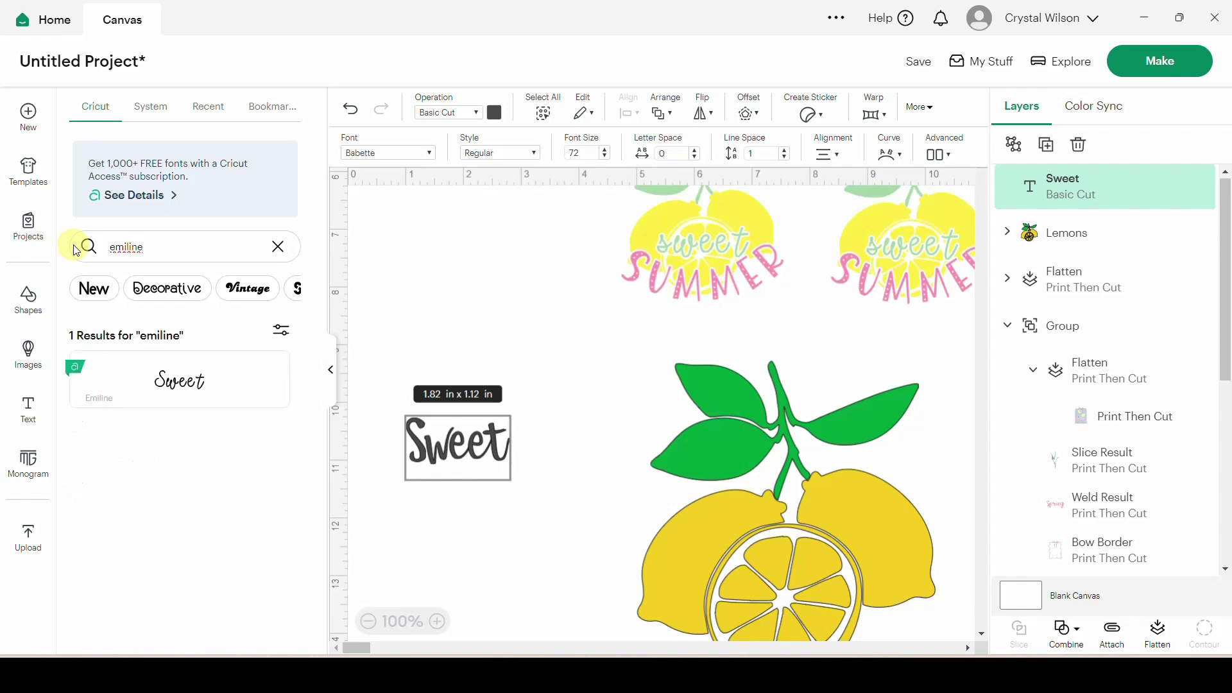
{"action": "left_click", "coordinate": [169, 383]}
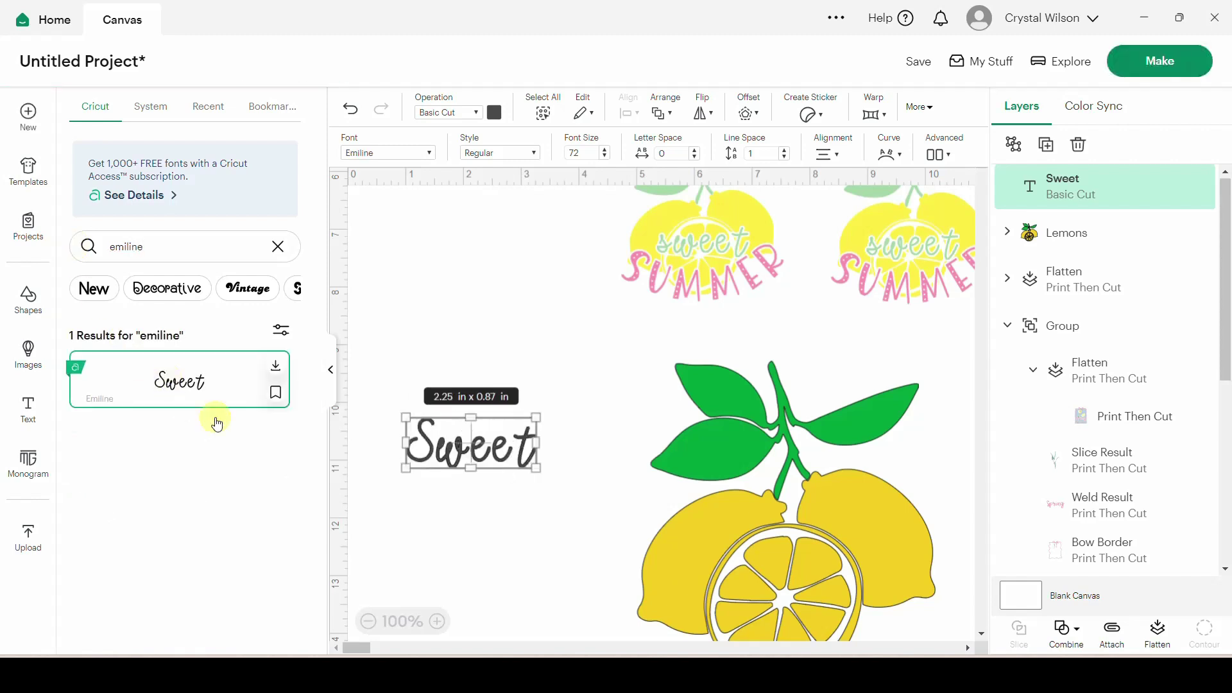
{"action": "left_click", "coordinate": [534, 538]}
Add a second text object below "Sweet" reading "SUMMER" in all capitals.
{"action": "scroll", "coordinate": [534, 537], "scroll_direction": "down", "scroll_amount": 3}
{"action": "left_click", "coordinate": [183, 412]}
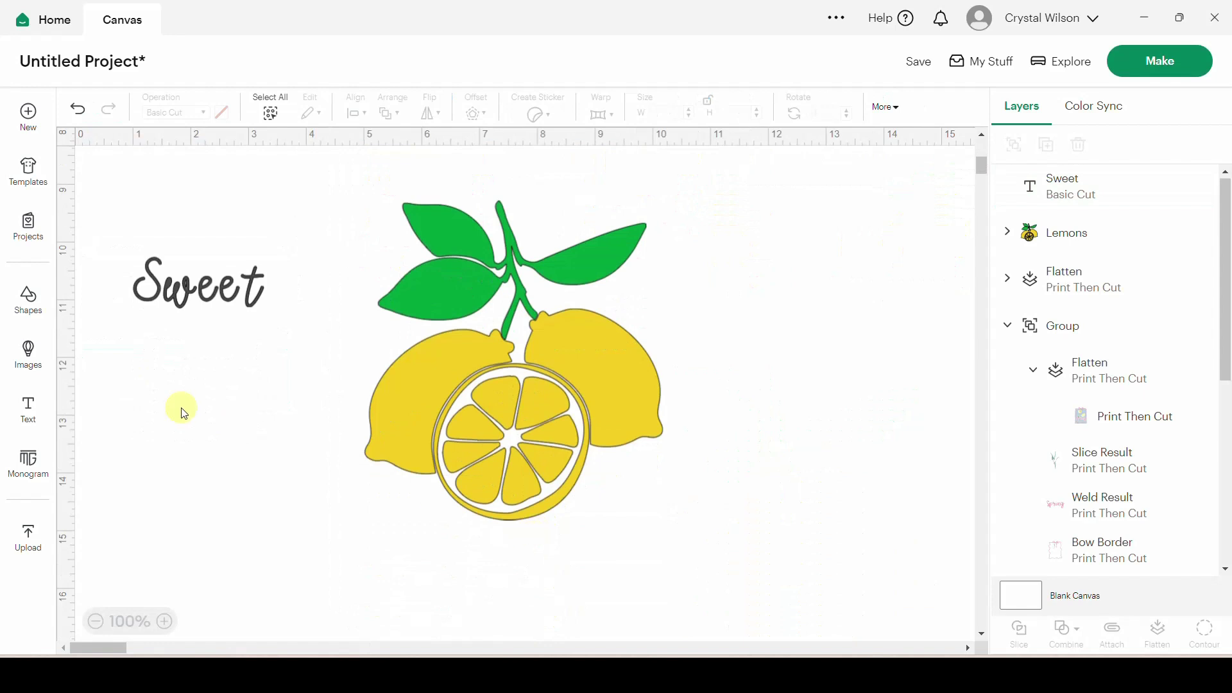
{"action": "left_click", "coordinate": [210, 426]}
{"action": "type", "text": "Summer"}
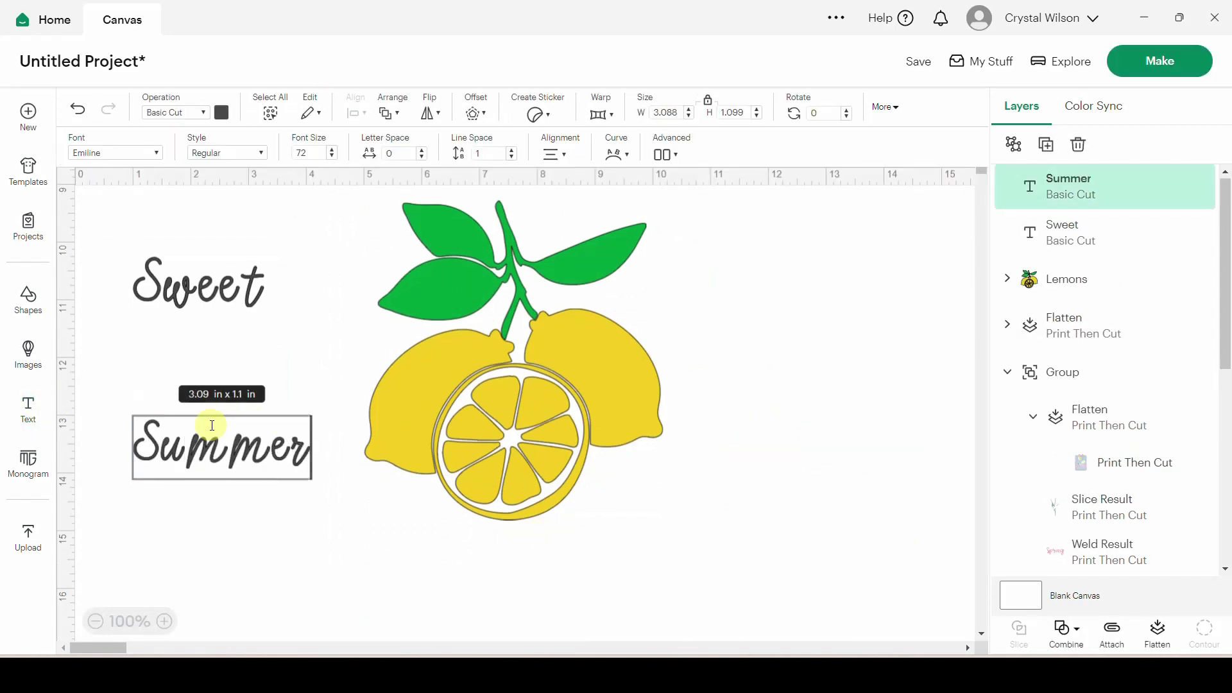
{"action": "key", "text": "BackSpace"}
{"action": "key", "text": "BackSpace"}
{"action": "key", "text": "BackSpace"}
{"action": "key", "text": "BackSpace"}
{"action": "key", "text": "BackSpace"}
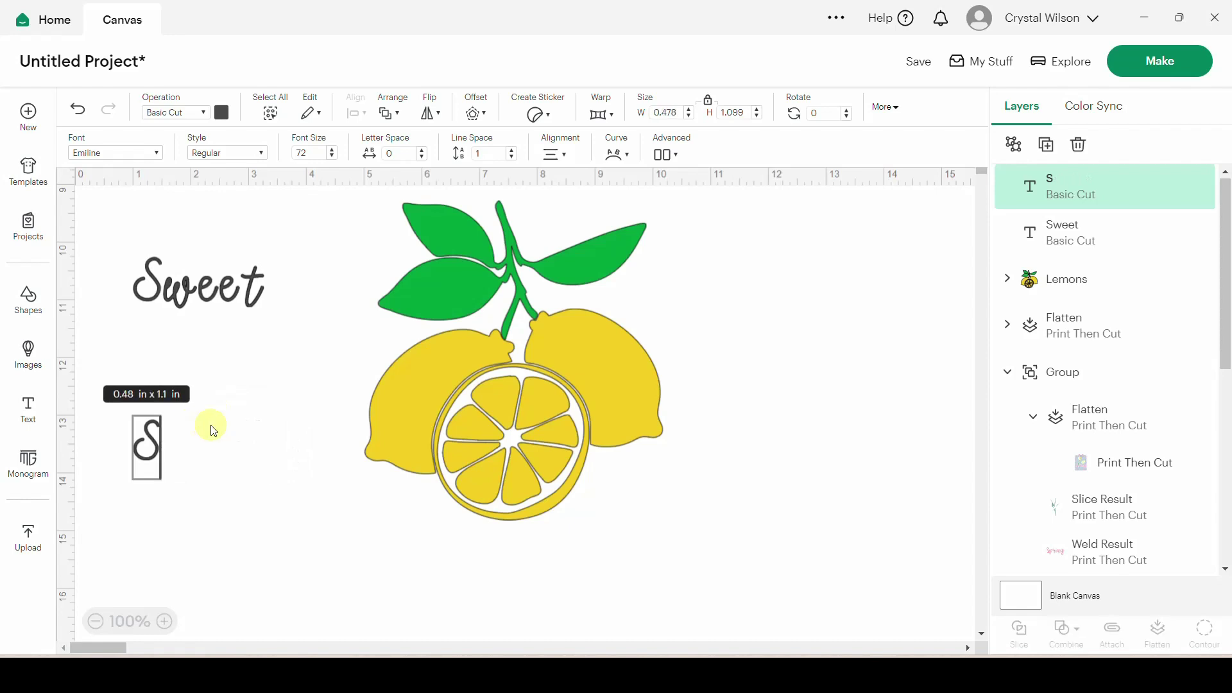
{"action": "key", "text": "Caps_Lock"}
{"action": "type", "text": "UMMER"}
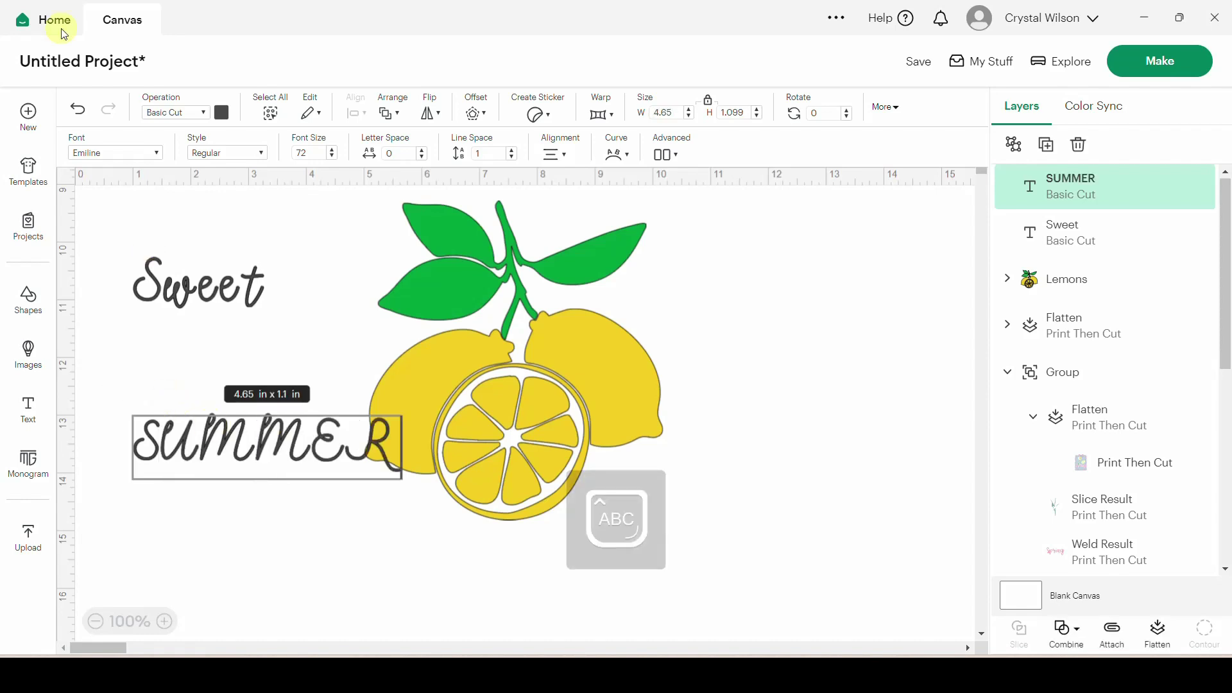
Search the fonts for "BFC PARTY" and apply BFC Holiday Party to the new "SUMMER" text.
{"action": "left_click", "coordinate": [160, 152]}
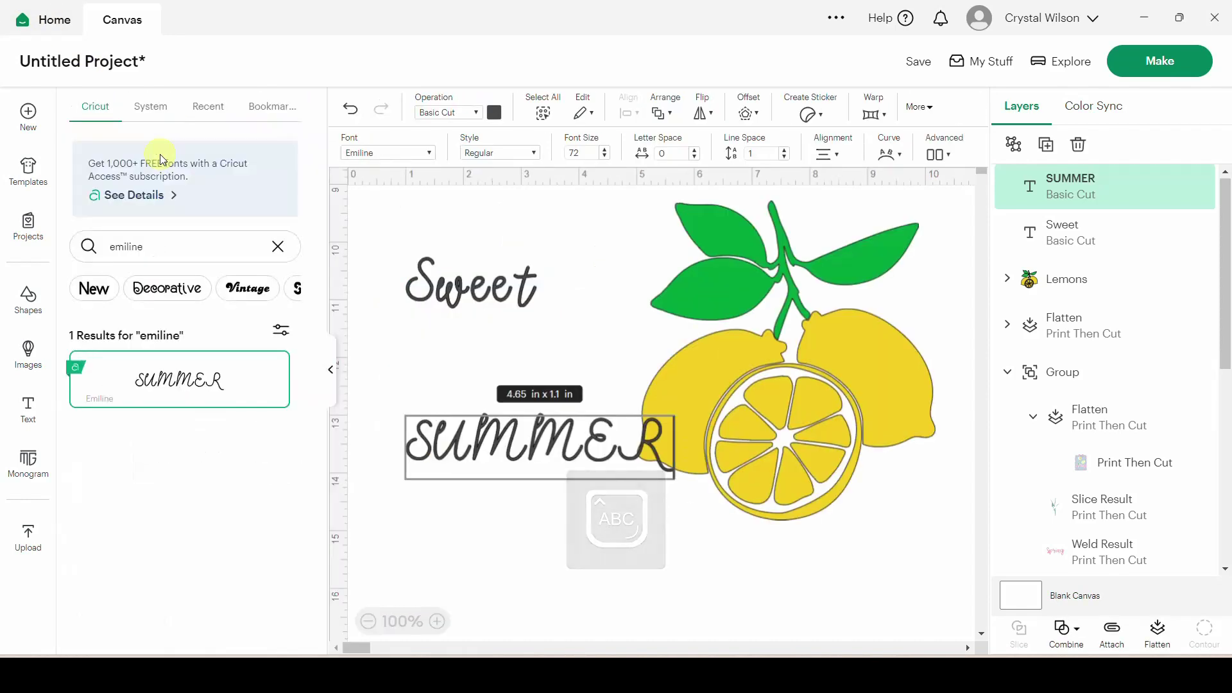
{"action": "left_click_drag", "start_coordinate": [156, 244], "coordinate": [13, 247]}
{"action": "type", "text": "B"}
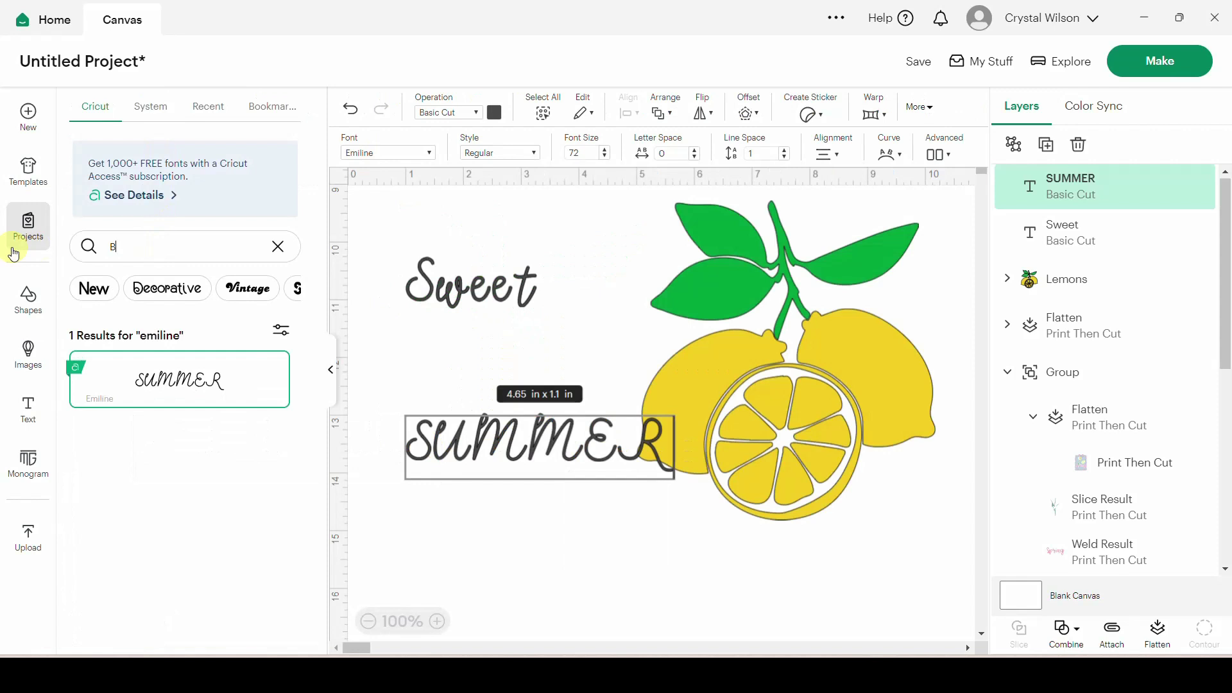
{"action": "type", "text": "FC"}
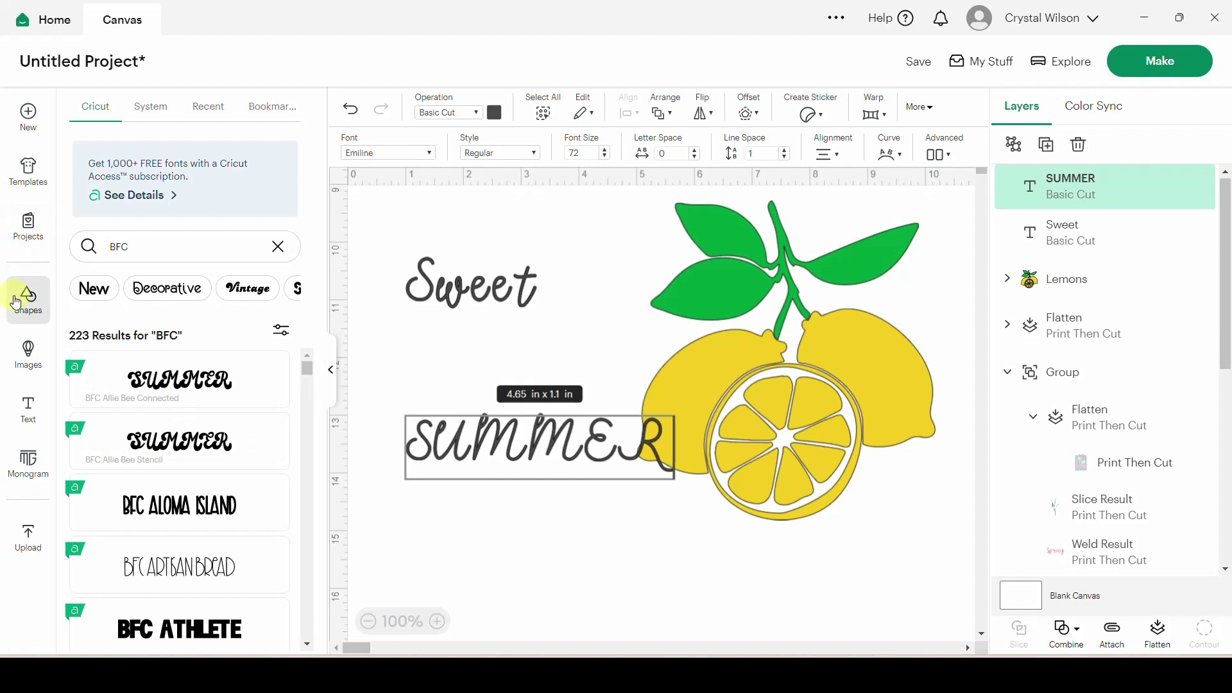
{"action": "scroll", "coordinate": [199, 443], "scroll_direction": "down", "scroll_amount": 6}
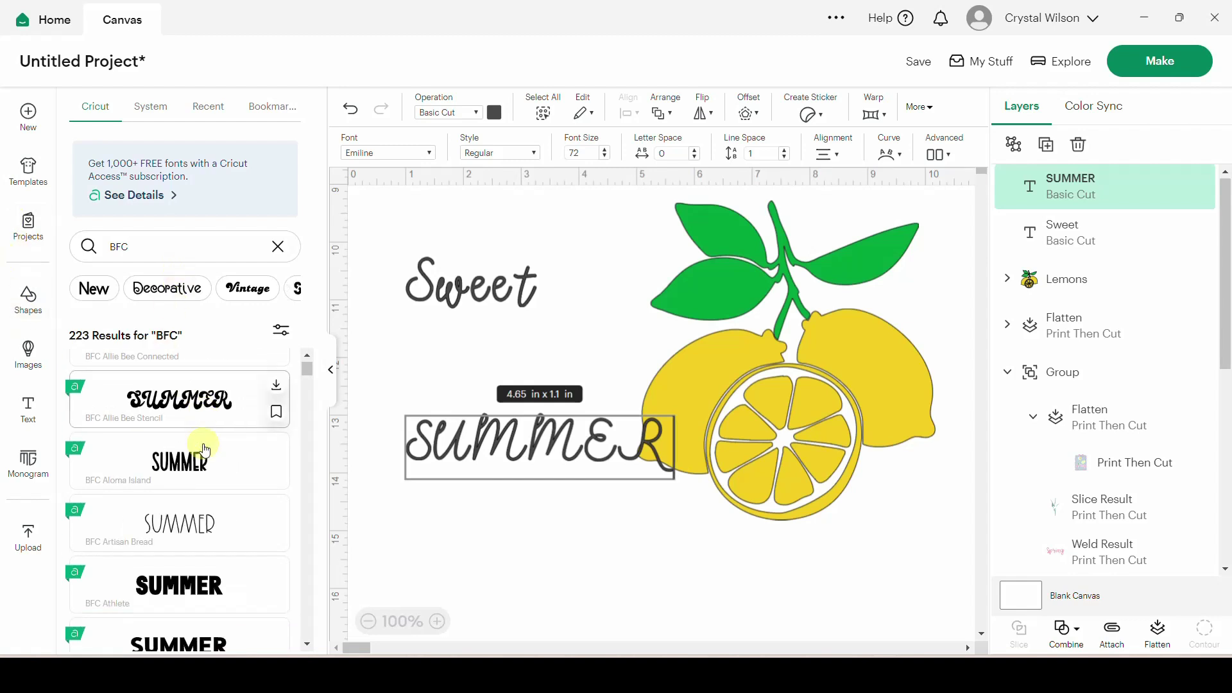
{"action": "scroll", "coordinate": [204, 449], "scroll_direction": "down", "scroll_amount": 7}
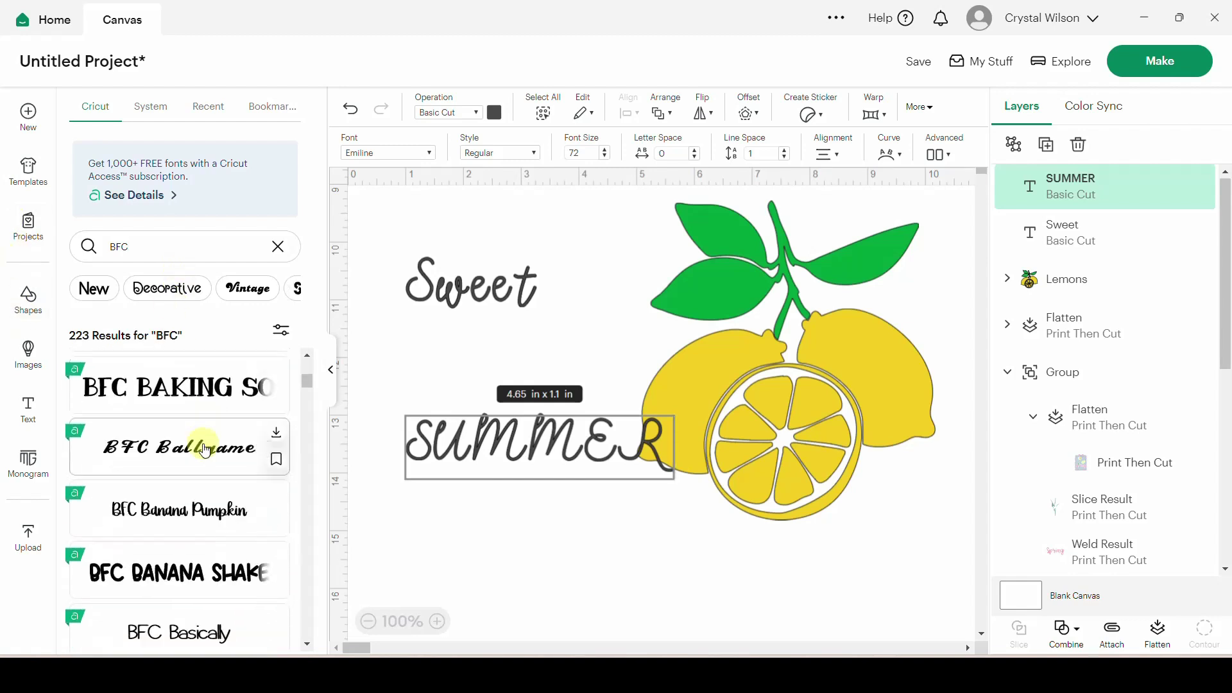
{"action": "scroll", "coordinate": [201, 443], "scroll_direction": "down", "scroll_amount": 5}
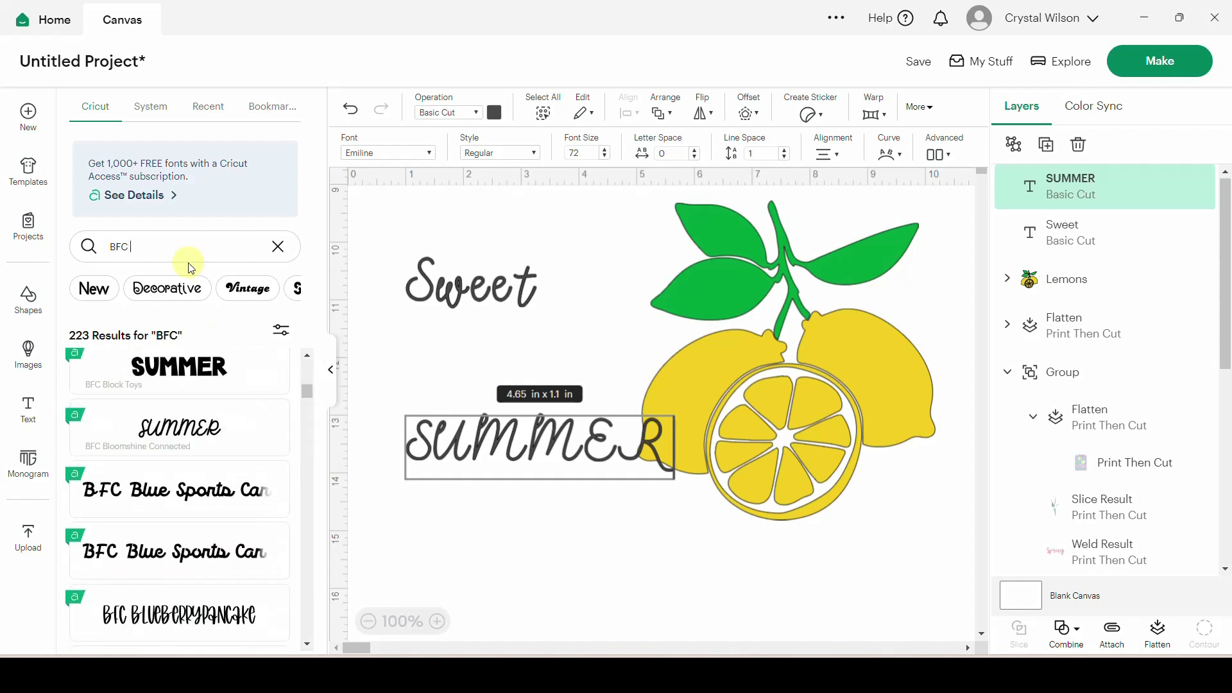
{"action": "type", "text": "PARTY"}
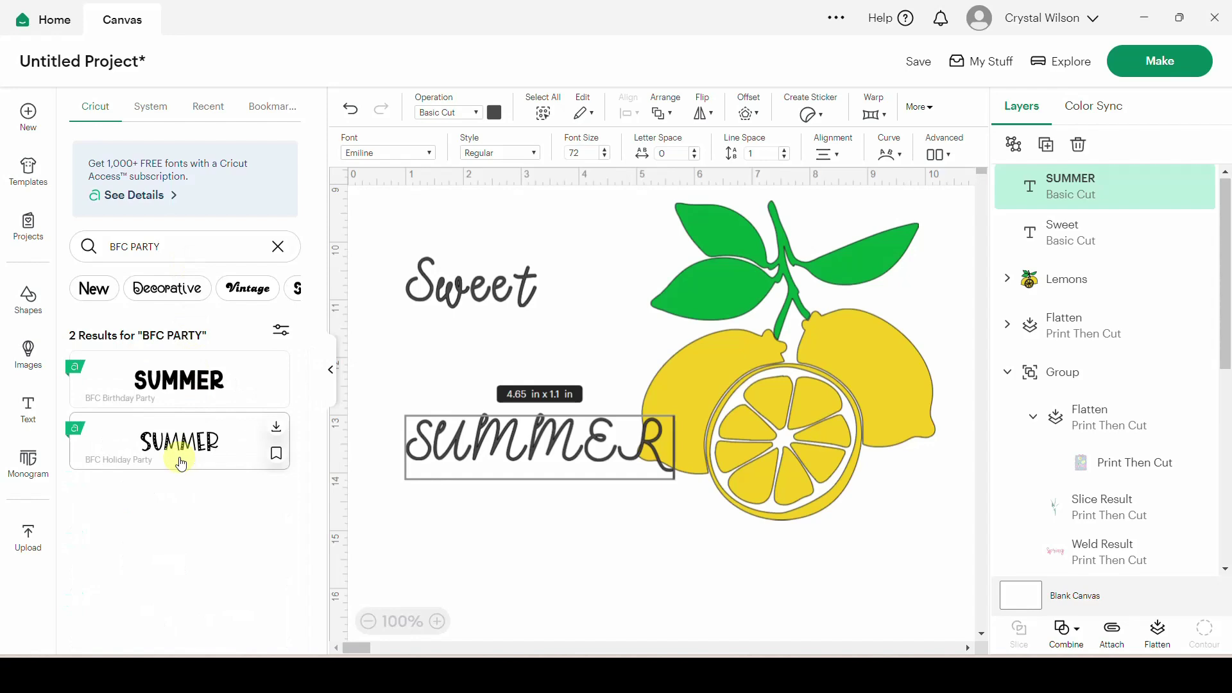
{"action": "left_click", "coordinate": [181, 464]}
{"action": "left_click", "coordinate": [473, 558]}
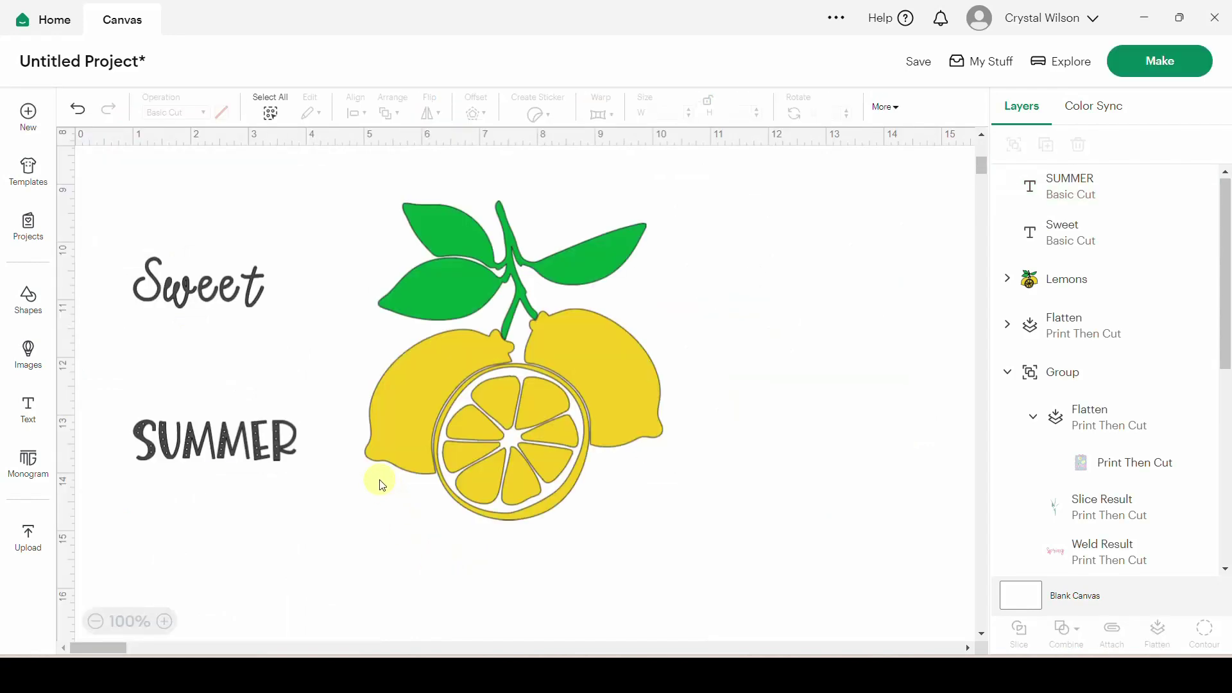
Replace the capital S of the new "Sweet" text with a lowercase s so it reads "sweet".
{"action": "scroll", "coordinate": [445, 497], "scroll_direction": "up", "scroll_amount": 4}
{"action": "scroll", "coordinate": [445, 497], "scroll_direction": "down", "scroll_amount": 3}
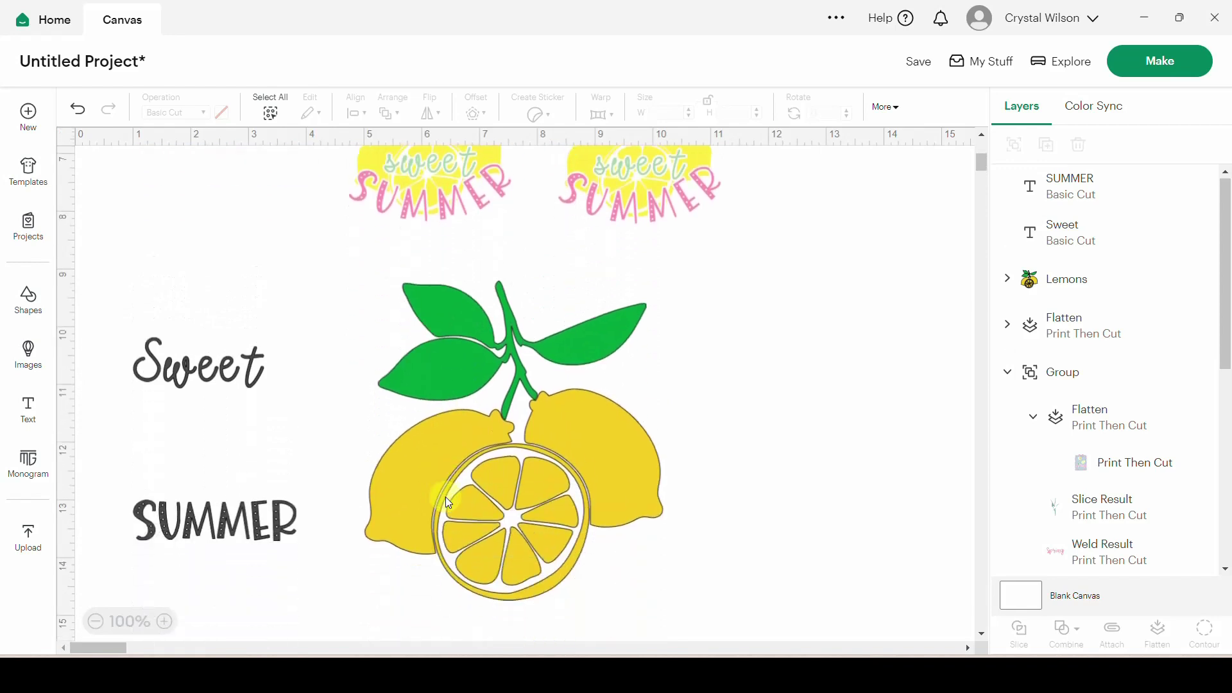
{"action": "scroll", "coordinate": [445, 496], "scroll_direction": "up", "scroll_amount": 2}
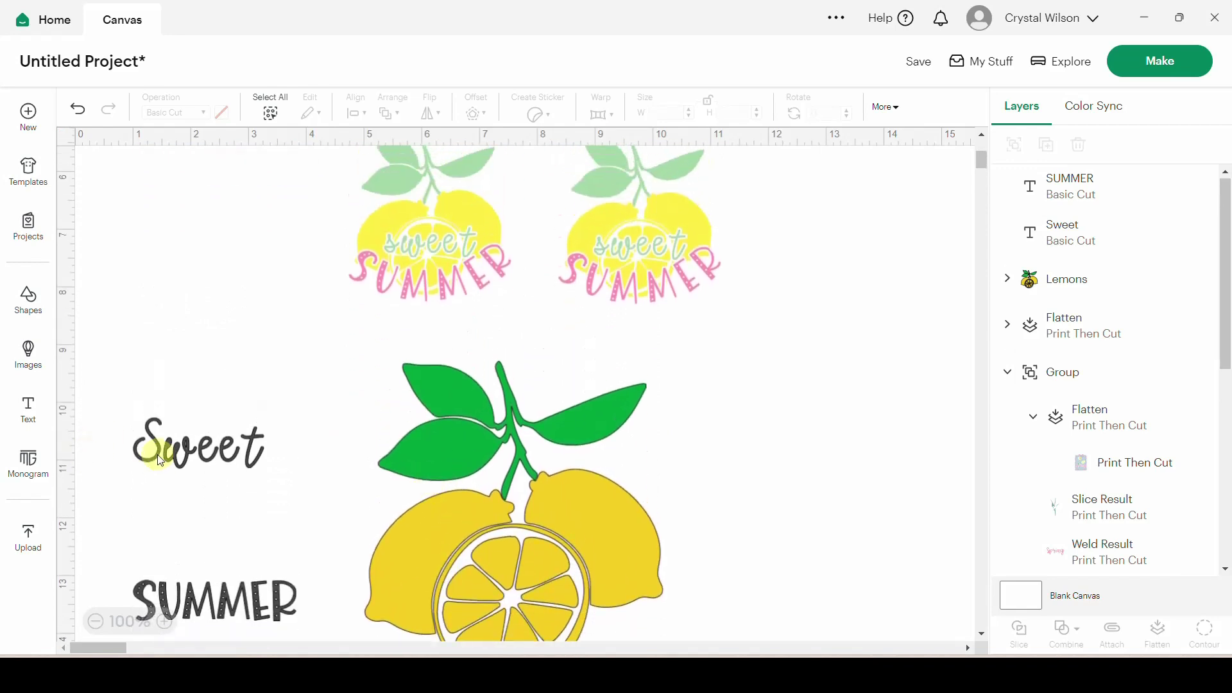
{"action": "left_click", "coordinate": [159, 456]}
{"action": "double_click", "coordinate": [159, 456]}
{"action": "left_click", "coordinate": [162, 454]}
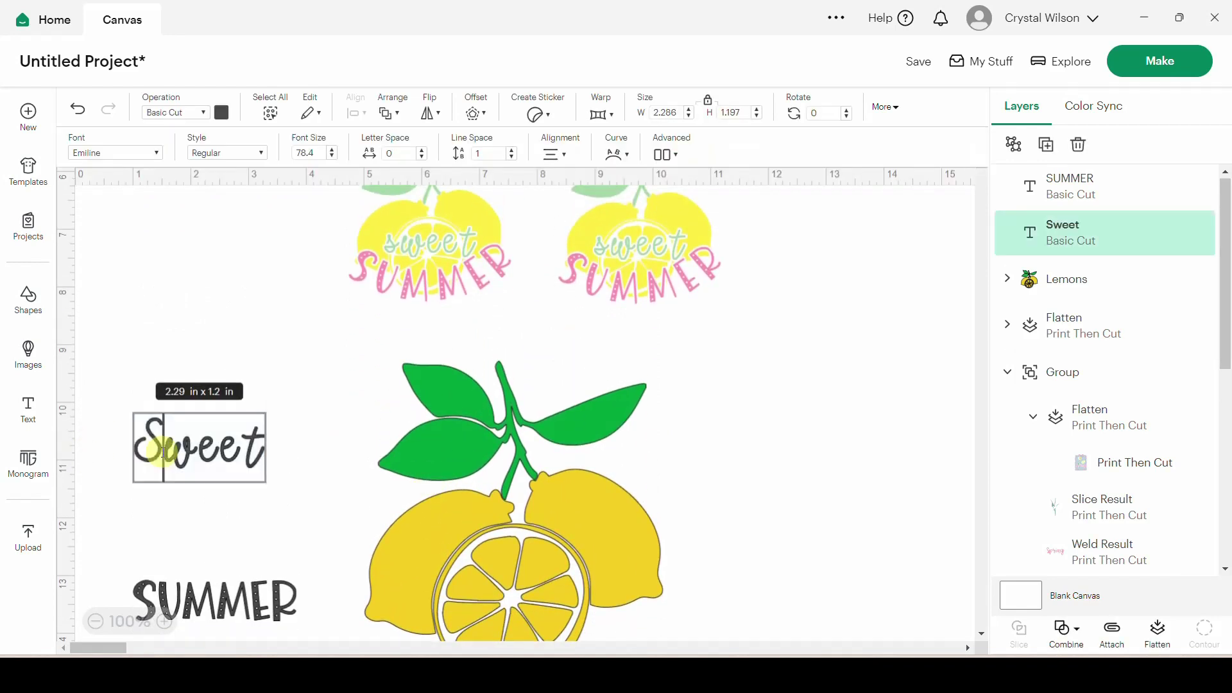
{"action": "key", "text": "BackSpace"}
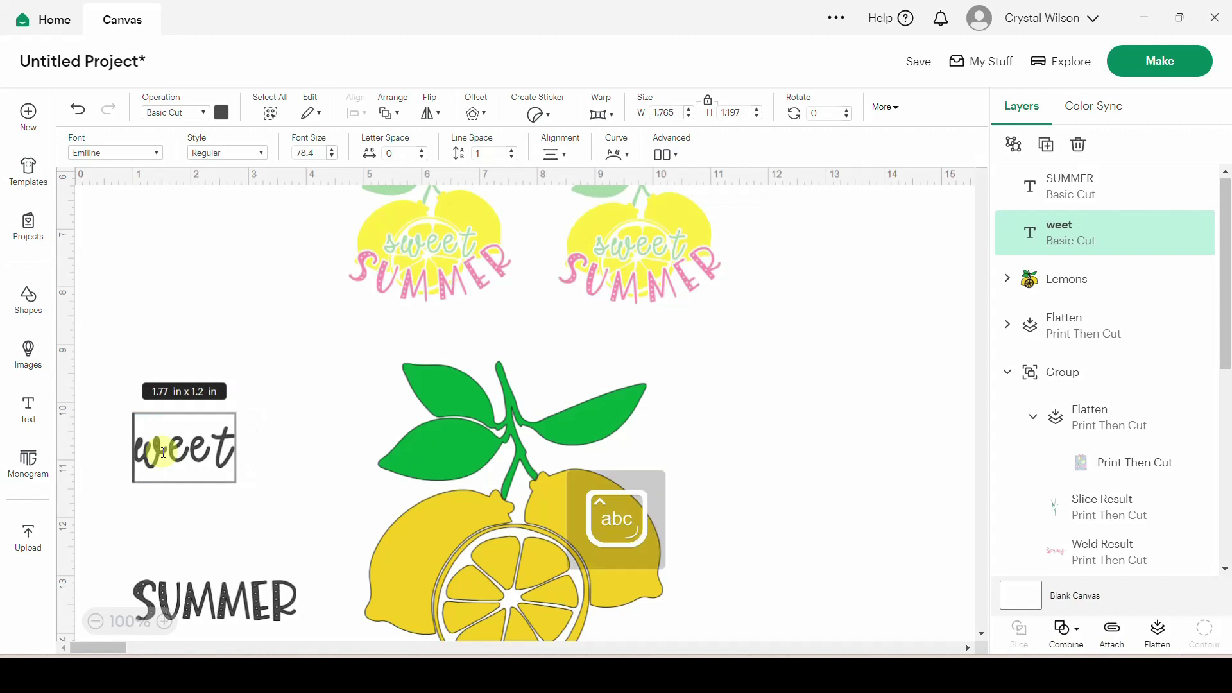
{"action": "type", "text": "s"}
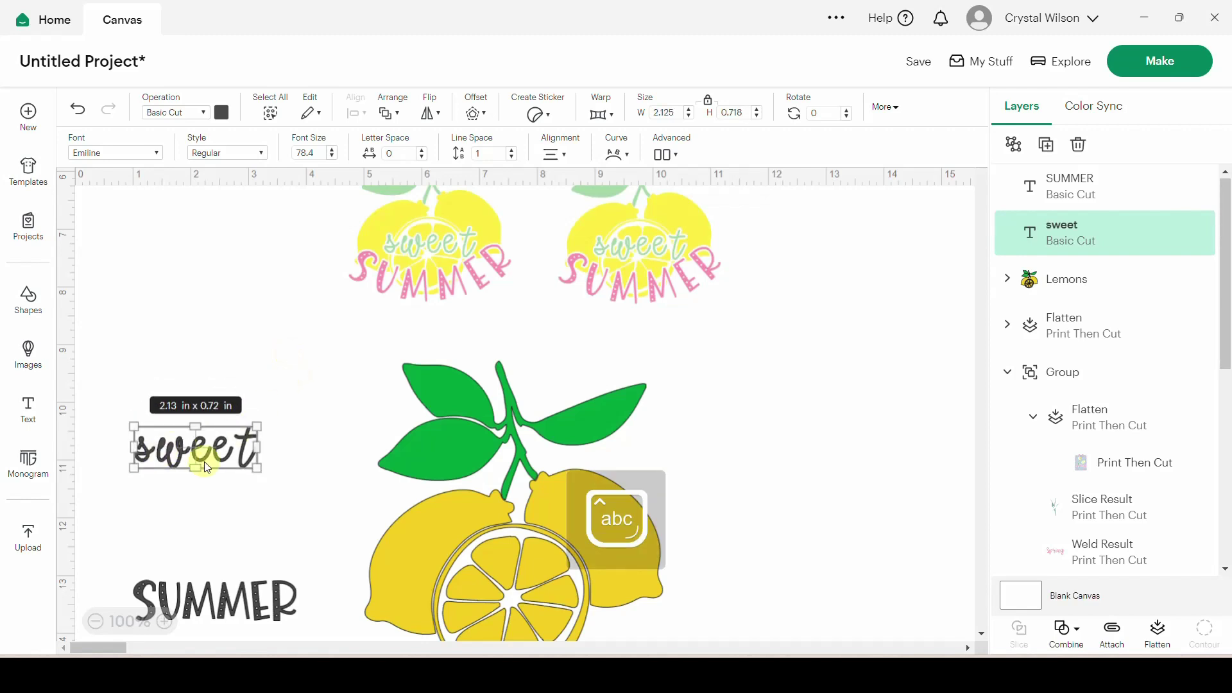
{"action": "left_click", "coordinate": [279, 382]}
Move "sweet" onto the middle of the large lemon slice and "SUMMER" across the slice's lower edge.
{"action": "left_click_drag", "start_coordinate": [206, 461], "coordinate": [519, 594]}
{"action": "scroll", "coordinate": [398, 487], "scroll_direction": "down", "scroll_amount": 2}
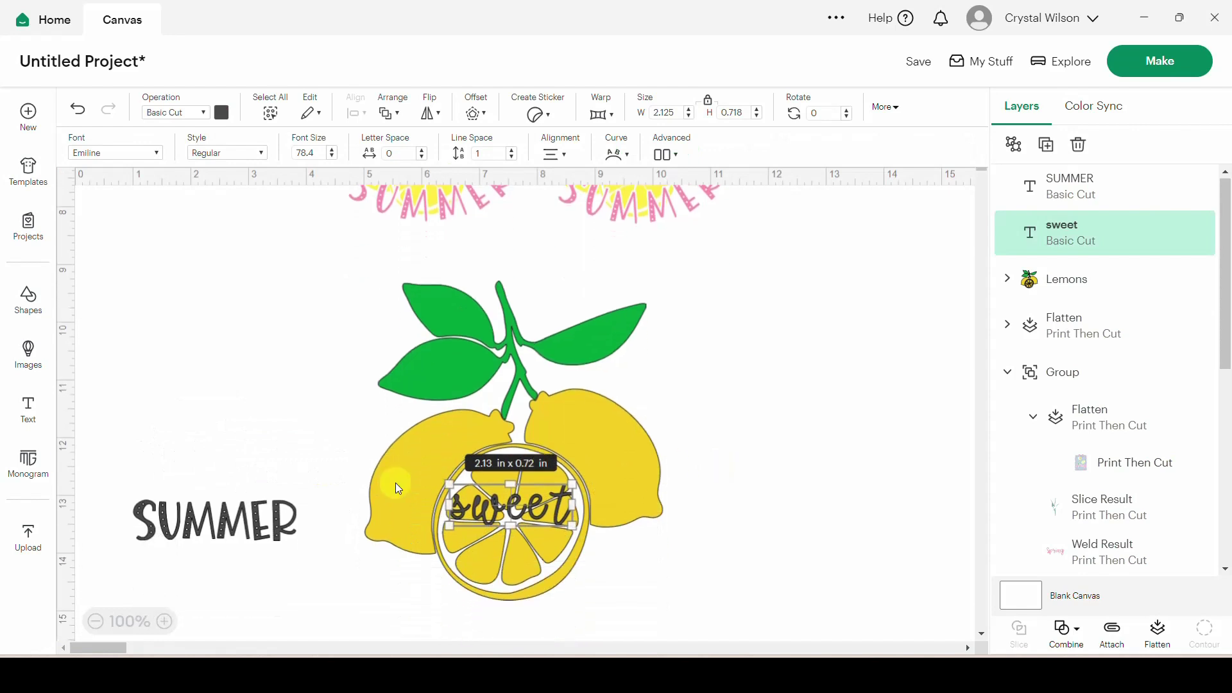
{"action": "left_click_drag", "start_coordinate": [254, 529], "coordinate": [547, 596]}
{"action": "scroll", "coordinate": [668, 487], "scroll_direction": "down", "scroll_amount": 2}
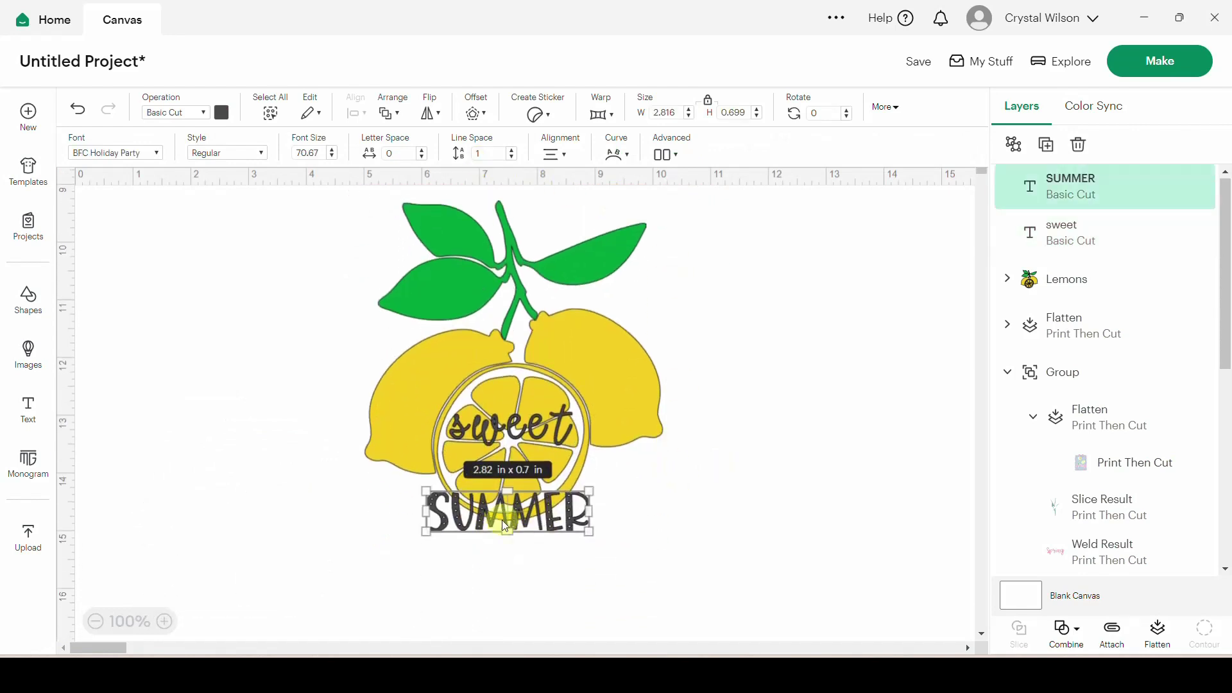
Curve the "SUMMER" text downward at -68, then enlarge it to about 4.21 in wide and rotate it to about 354°.
{"action": "left_click", "coordinate": [617, 154]}
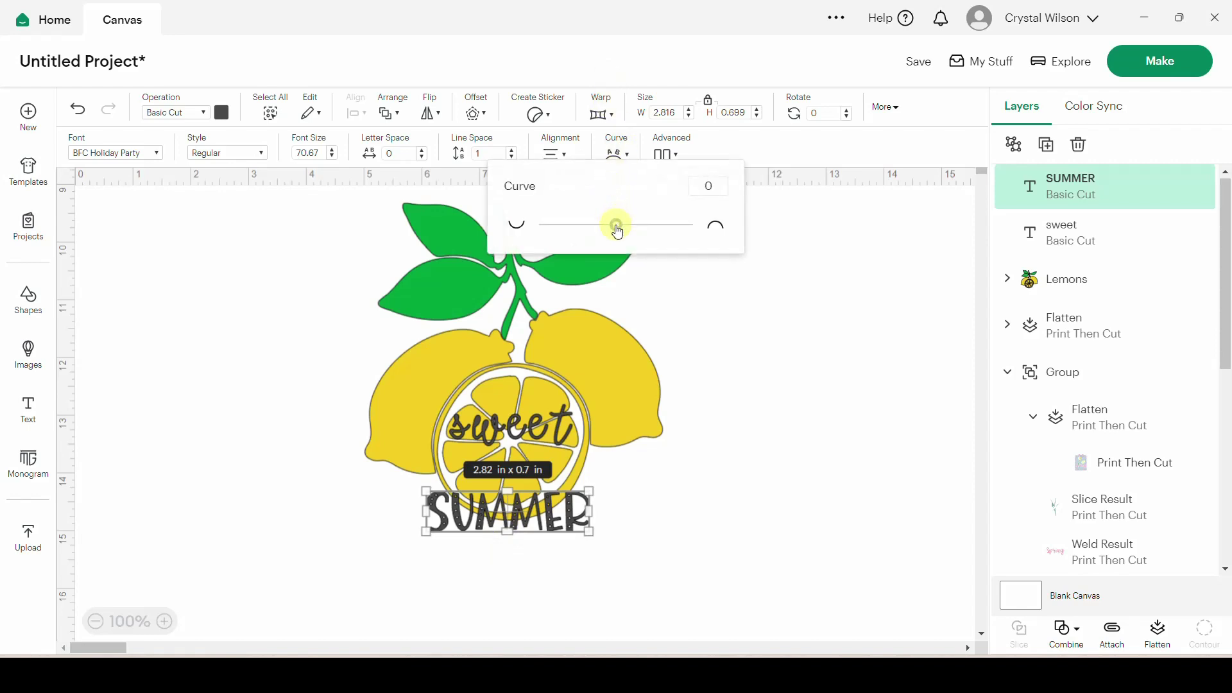
{"action": "left_click_drag", "start_coordinate": [616, 231], "coordinate": [569, 238]}
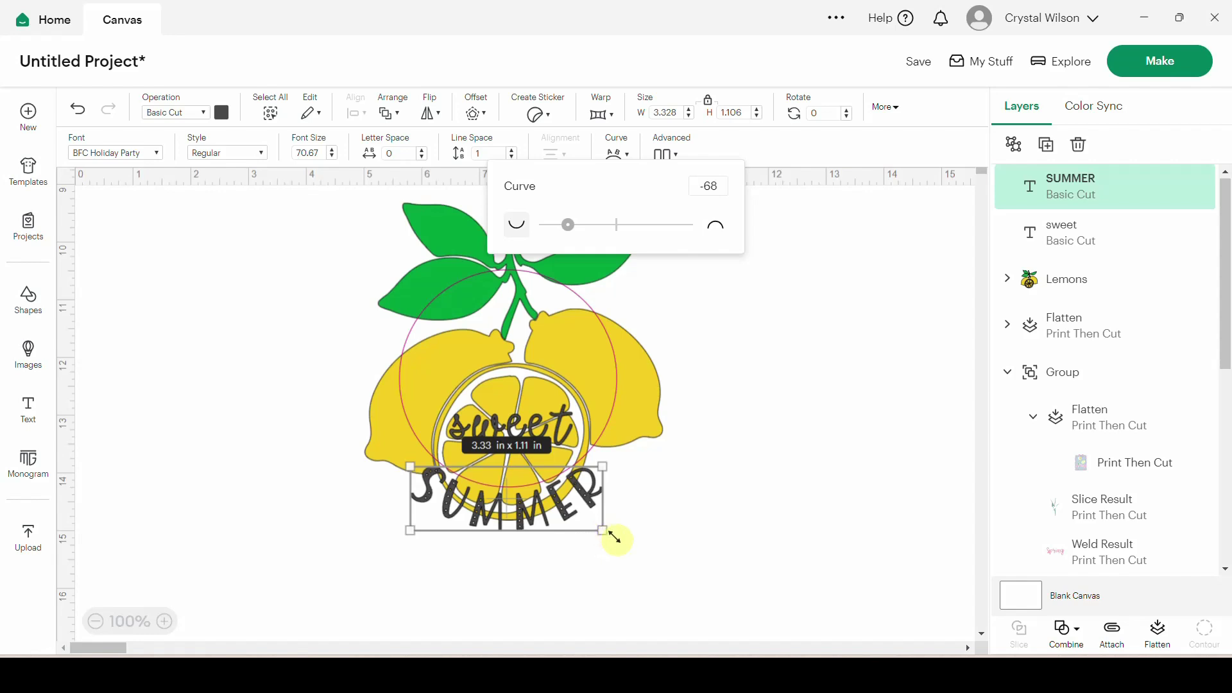
{"action": "mouse_move", "coordinate": [615, 533]}
{"action": "left_mouse_down"}
{"action": "mouse_move", "coordinate": [622, 511]}
{"action": "mouse_move", "coordinate": [627, 525]}
{"action": "mouse_move", "coordinate": [616, 527]}
{"action": "mouse_move", "coordinate": [635, 538]}
{"action": "left_mouse_up"}
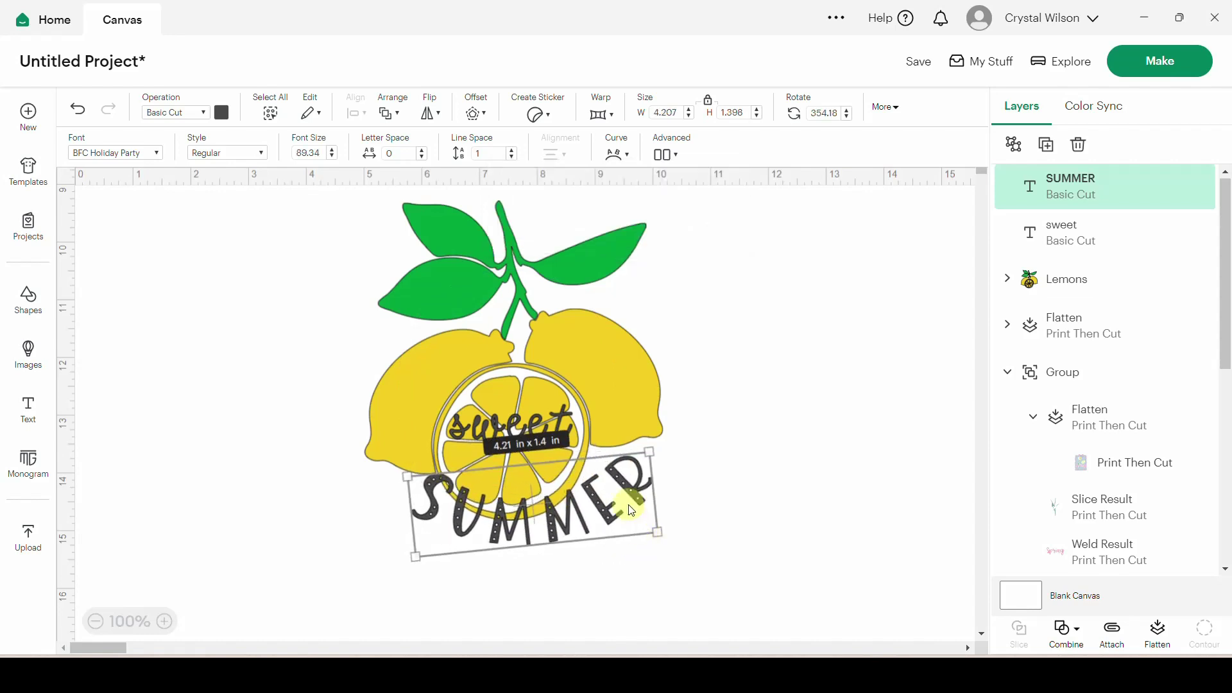
Center the curved "SUMMER" across the slice's lower edge and enlarge it to about 4.98 in wide, comparing it with the finished examples.
{"action": "left_click_drag", "start_coordinate": [621, 498], "coordinate": [611, 506]}
{"action": "scroll", "coordinate": [770, 501], "scroll_direction": "up", "scroll_amount": 3}
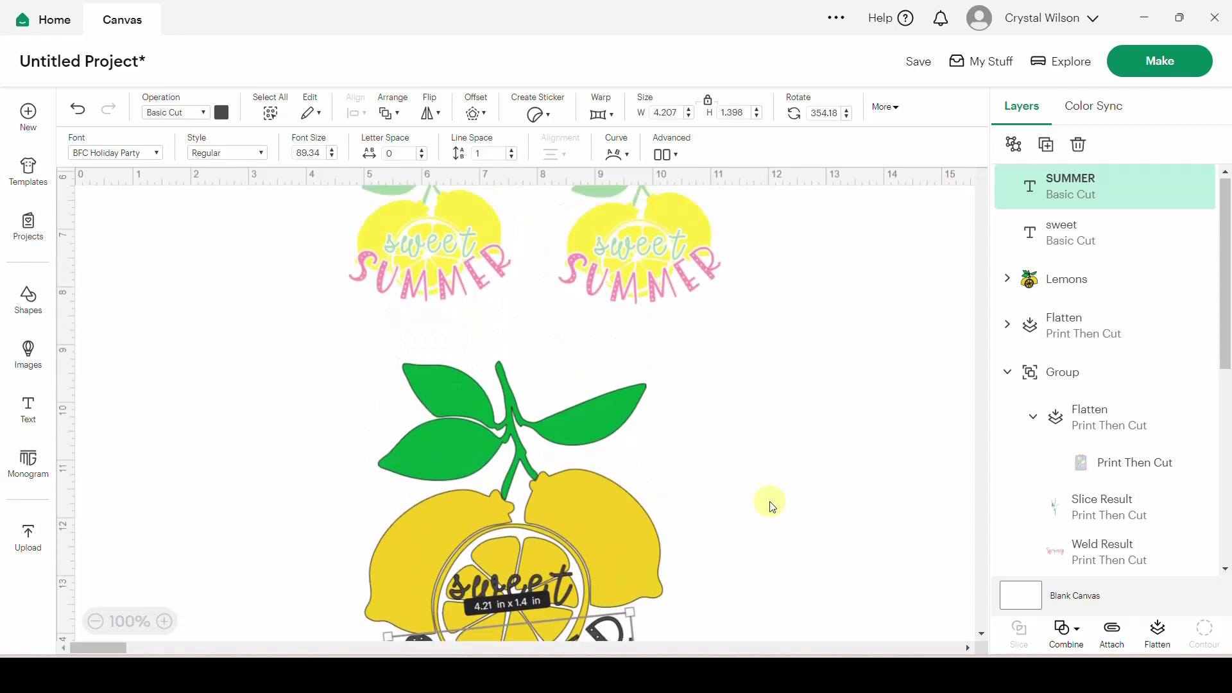
{"action": "scroll", "coordinate": [771, 507], "scroll_direction": "down", "scroll_amount": 4}
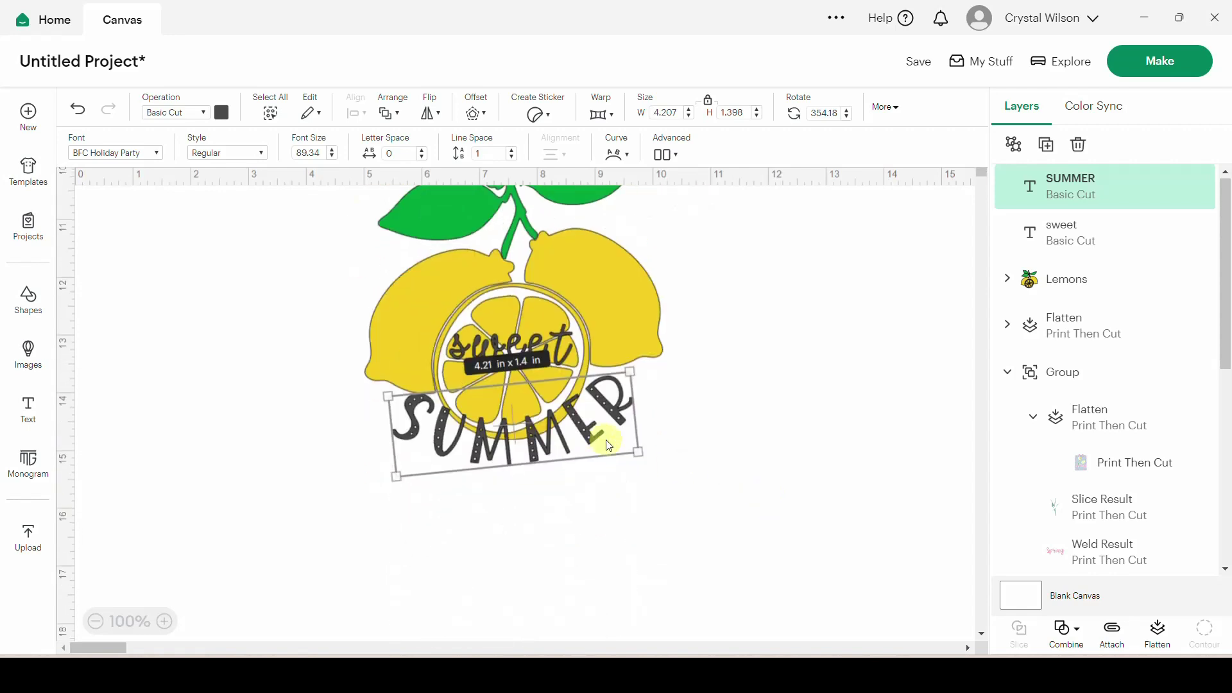
{"action": "left_click_drag", "start_coordinate": [638, 453], "coordinate": [598, 422]}
{"action": "scroll", "coordinate": [743, 427], "scroll_direction": "up", "scroll_amount": 2}
{"action": "scroll", "coordinate": [743, 430], "scroll_direction": "up", "scroll_amount": 3}
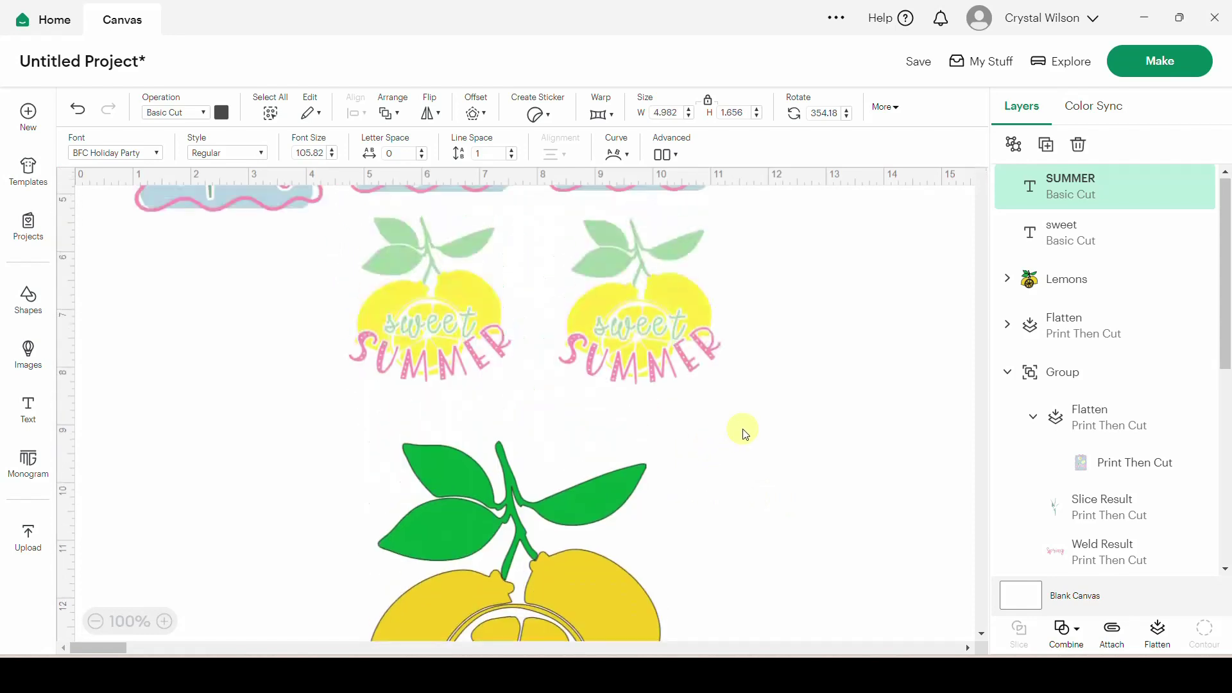
{"action": "scroll", "coordinate": [744, 427], "scroll_direction": "down", "scroll_amount": 4}
{"action": "left_click", "coordinate": [746, 422]}
Enlarge "sweet" to about 3.52 in by 1.19 in and center it over the lemon slice.
{"action": "left_click", "coordinate": [574, 428]}
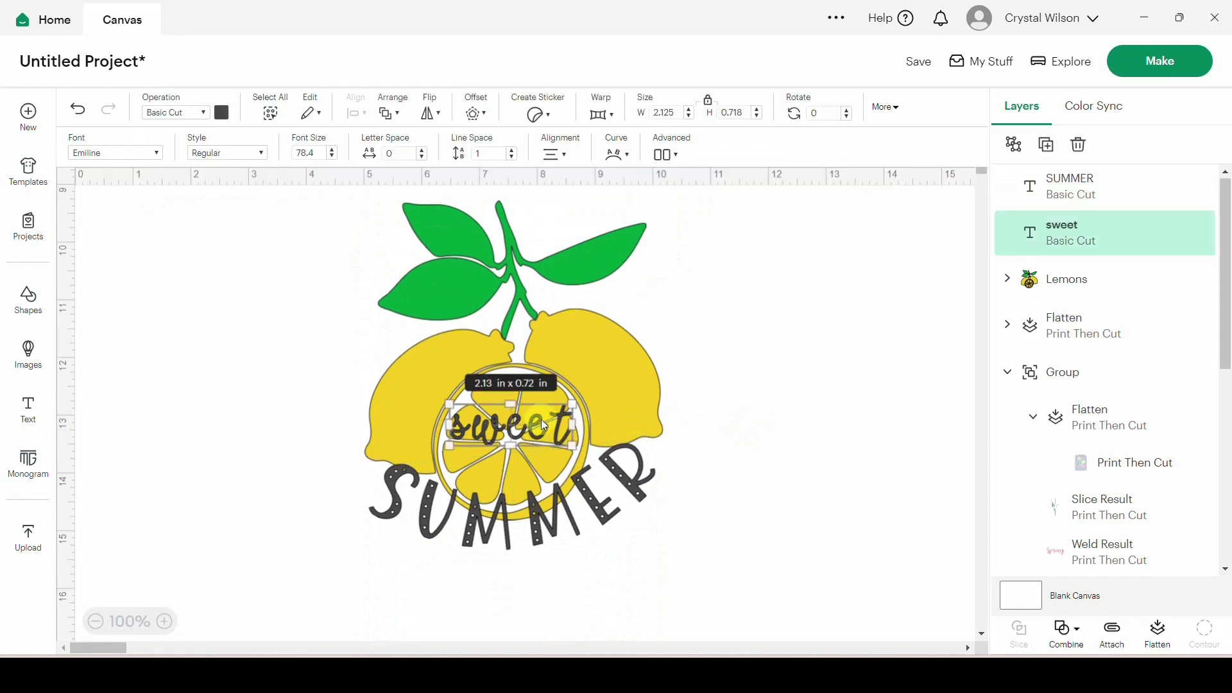
{"action": "left_click_drag", "start_coordinate": [572, 409], "coordinate": [767, 409]}
{"action": "left_click", "coordinate": [766, 409]}
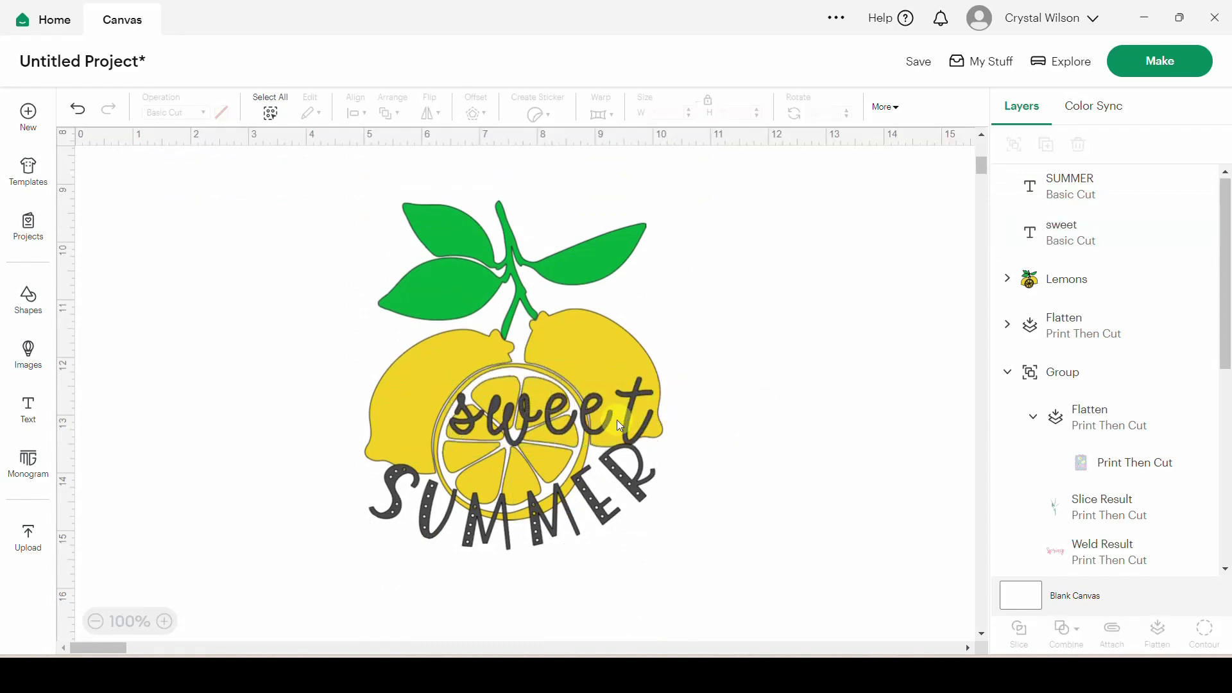
{"action": "left_click_drag", "start_coordinate": [589, 425], "coordinate": [550, 437]}
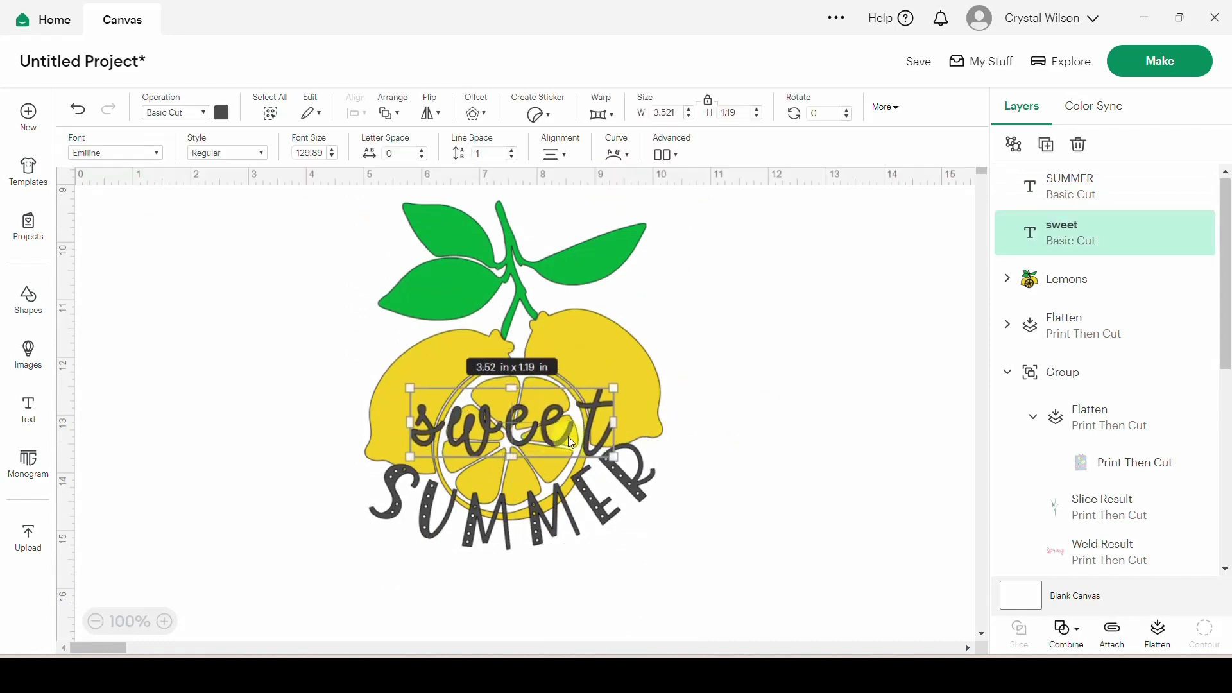
{"action": "left_click", "coordinate": [803, 437]}
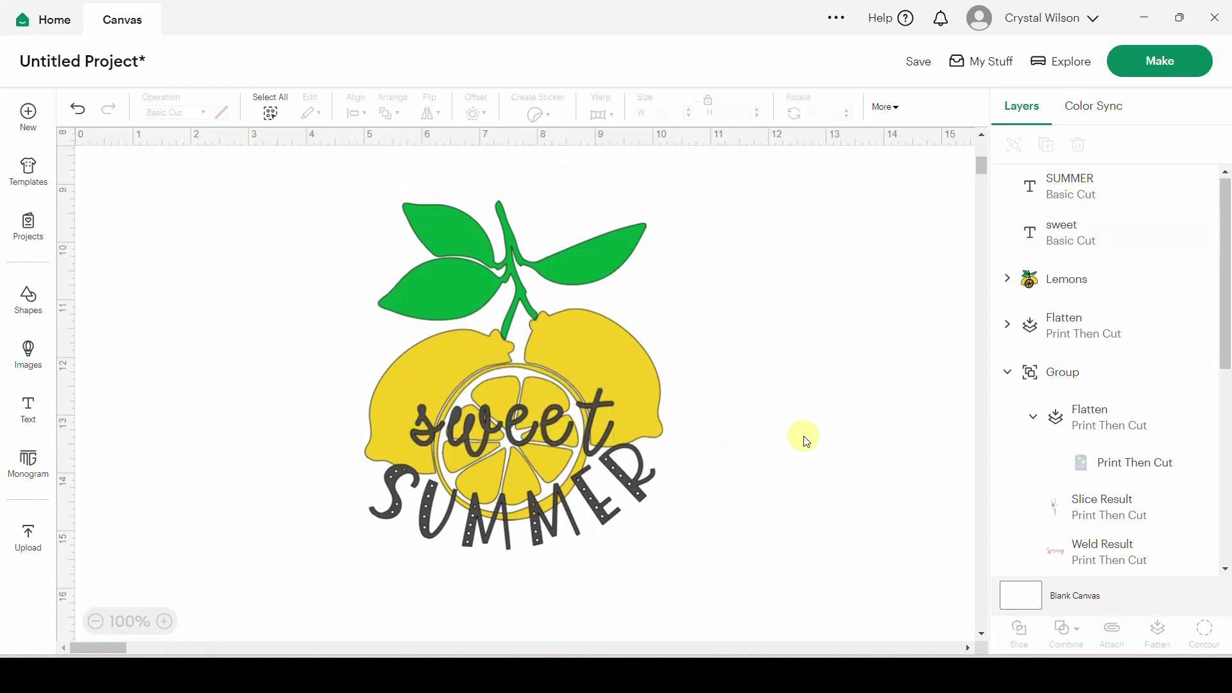
Recolor the leaves layer of the lemon image with the light green already used in the project.
{"action": "left_click", "coordinate": [595, 257]}
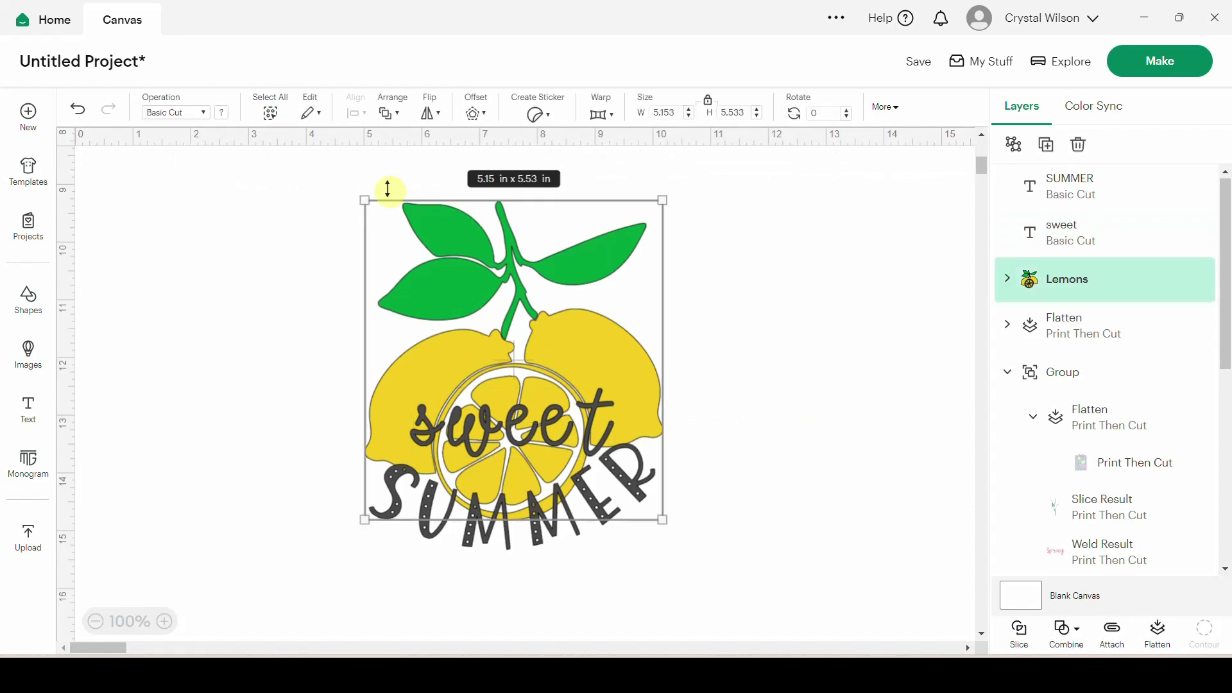
{"action": "left_click", "coordinate": [1009, 283]}
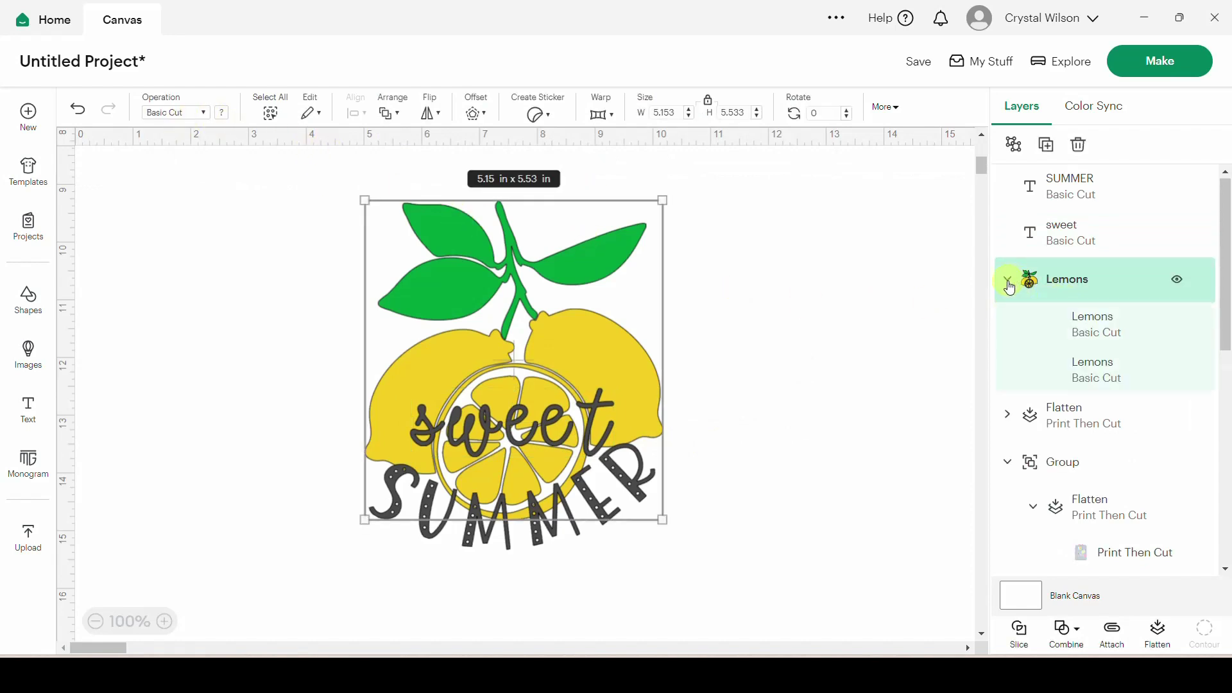
{"action": "left_click", "coordinate": [1089, 327]}
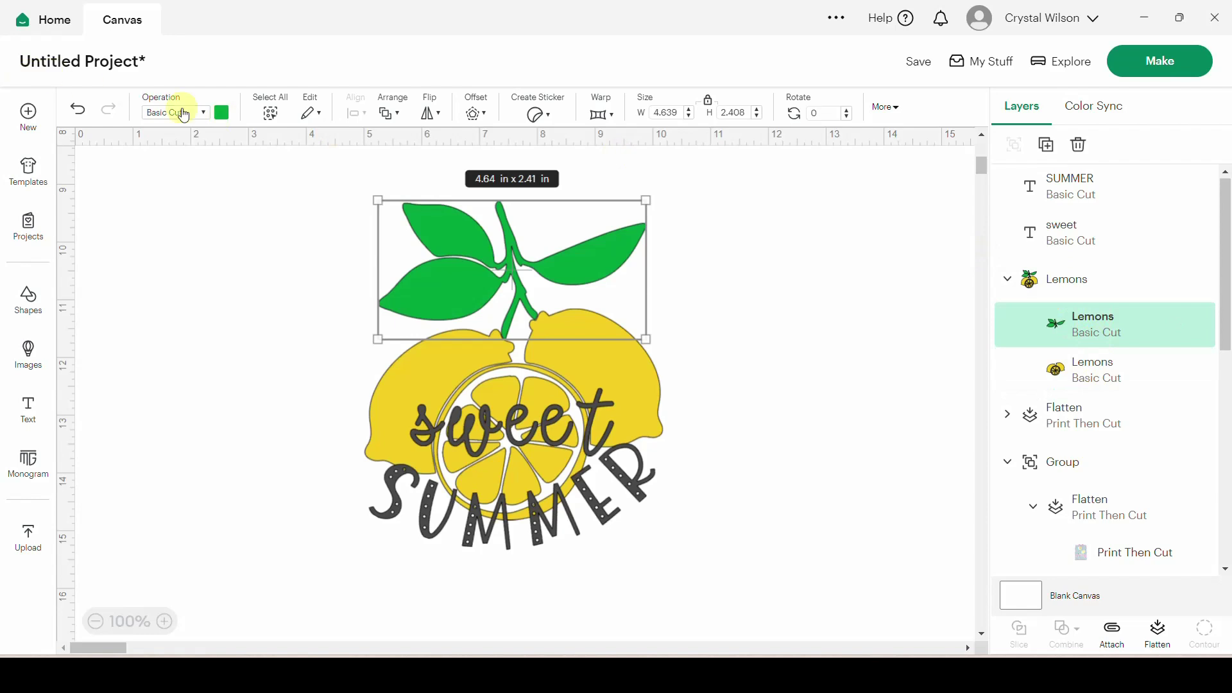
{"action": "left_click", "coordinate": [222, 114]}
{"action": "left_click", "coordinate": [257, 187]}
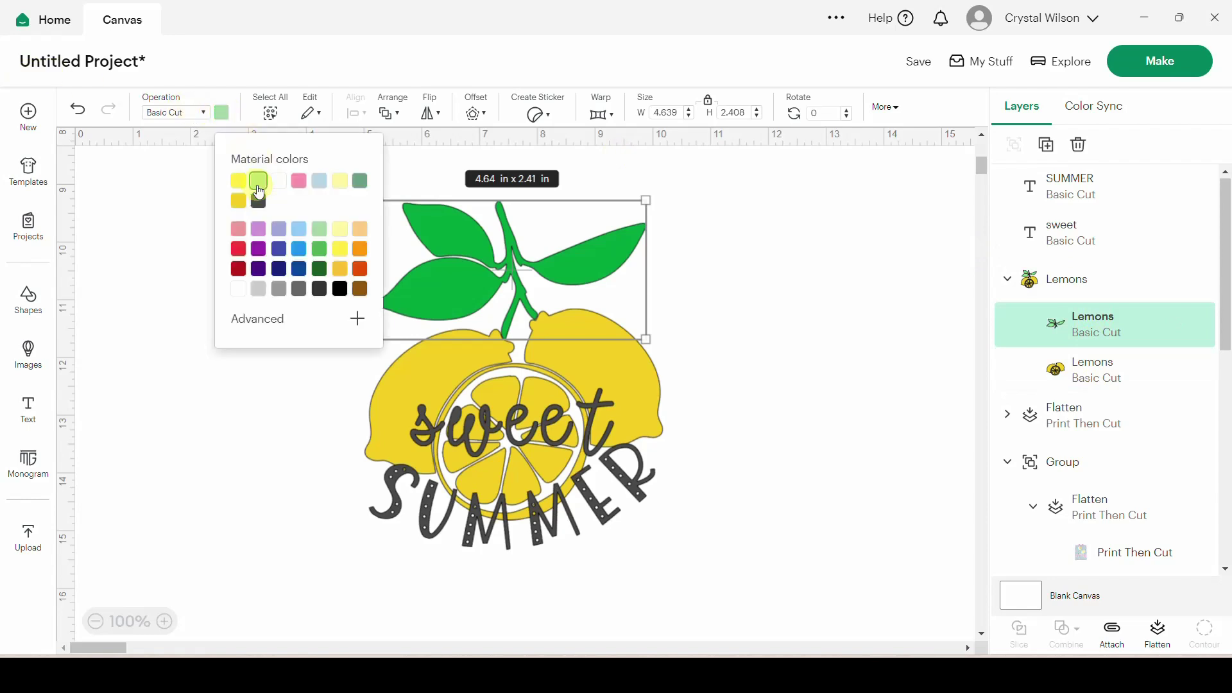
Recolor the lemon fruit layer bright yellow to match the finished examples.
{"action": "left_click", "coordinate": [1054, 366]}
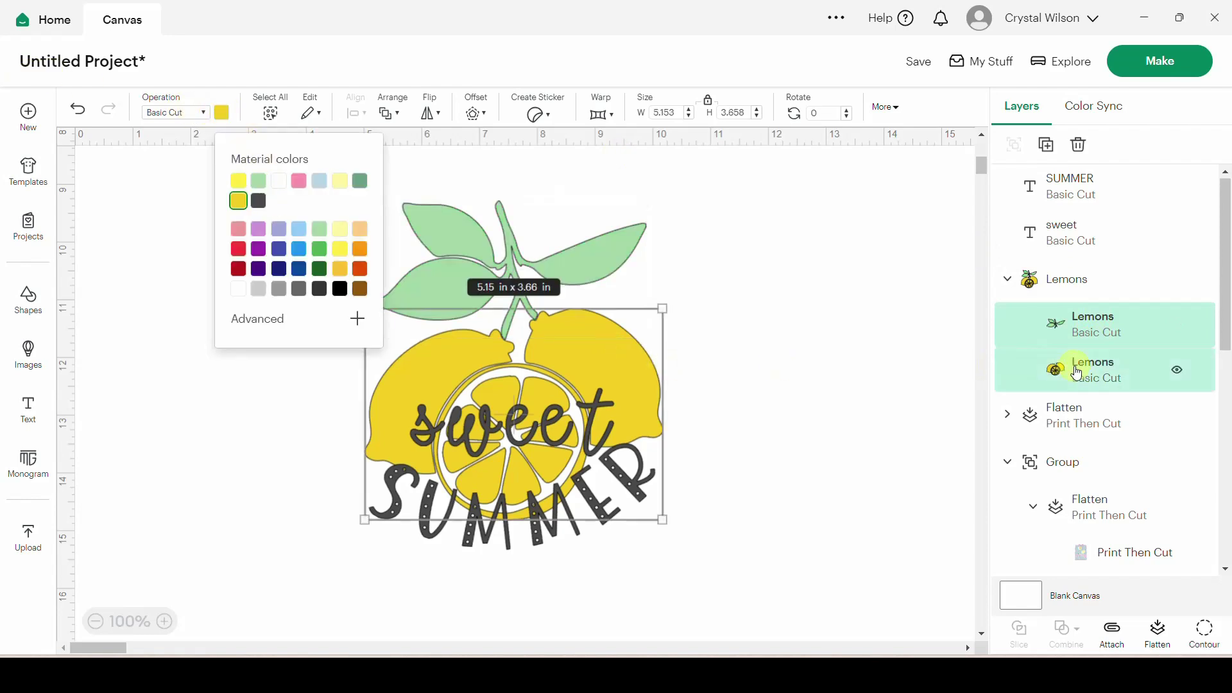
{"action": "left_click", "coordinate": [340, 182]}
{"action": "scroll", "coordinate": [673, 316], "scroll_direction": "up", "scroll_amount": 3}
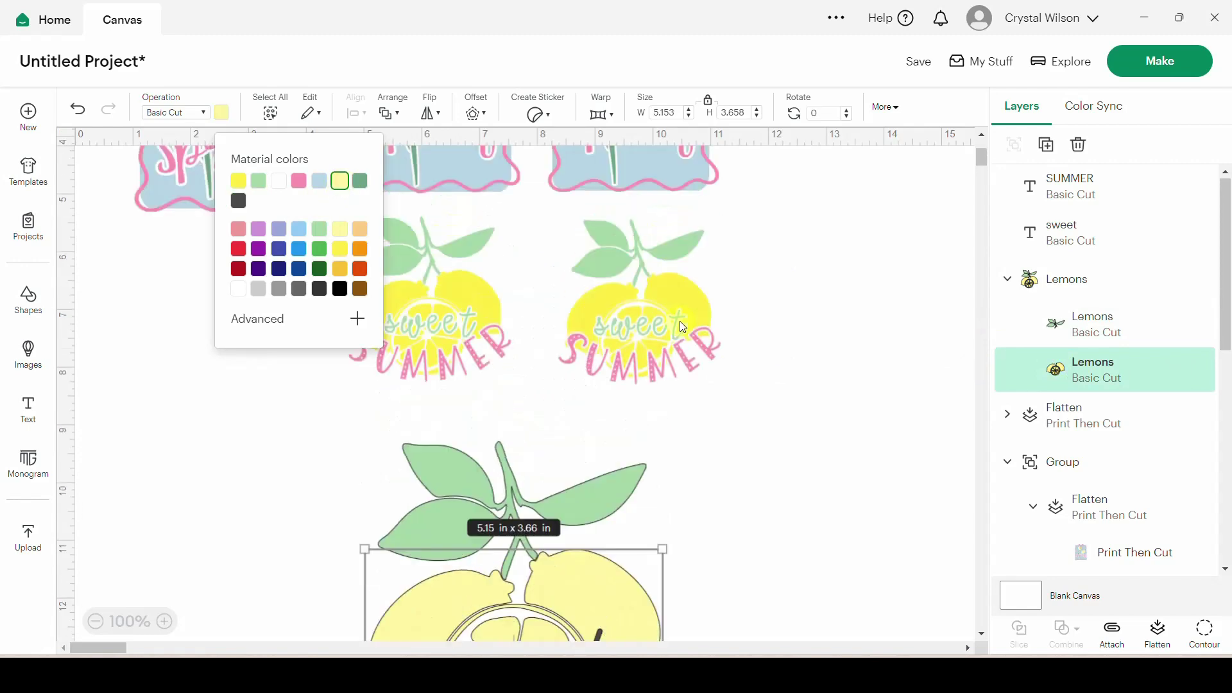
{"action": "left_click", "coordinate": [238, 183]}
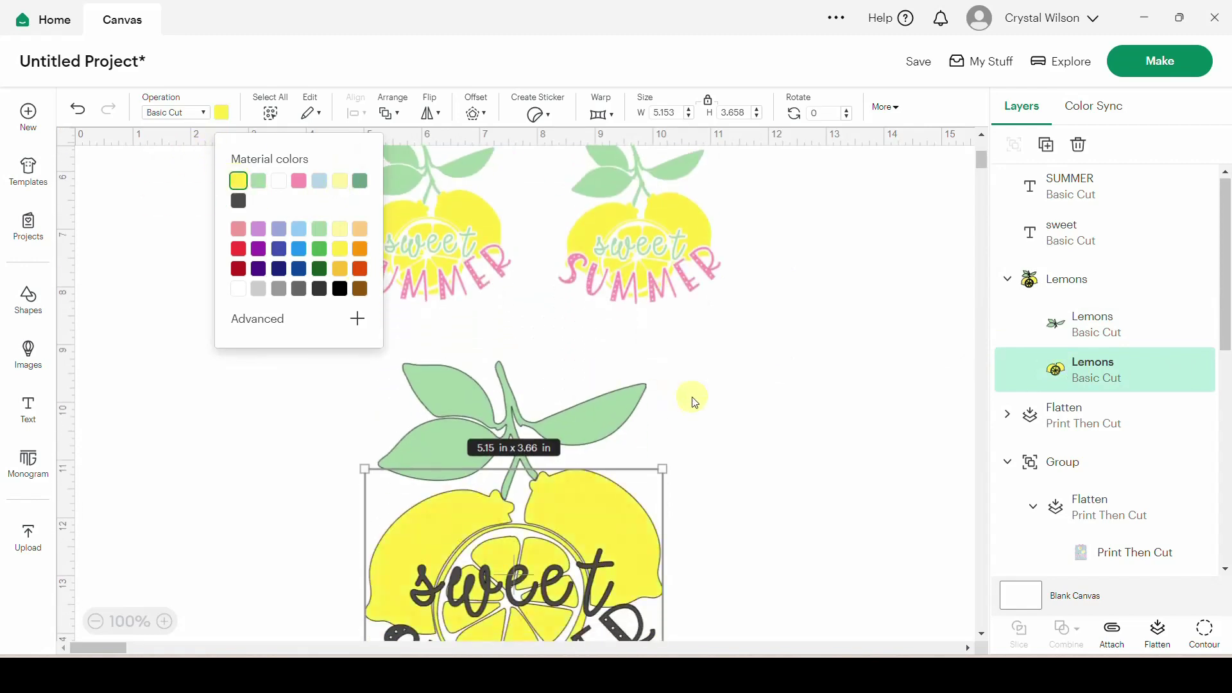
{"action": "left_click", "coordinate": [524, 580]}
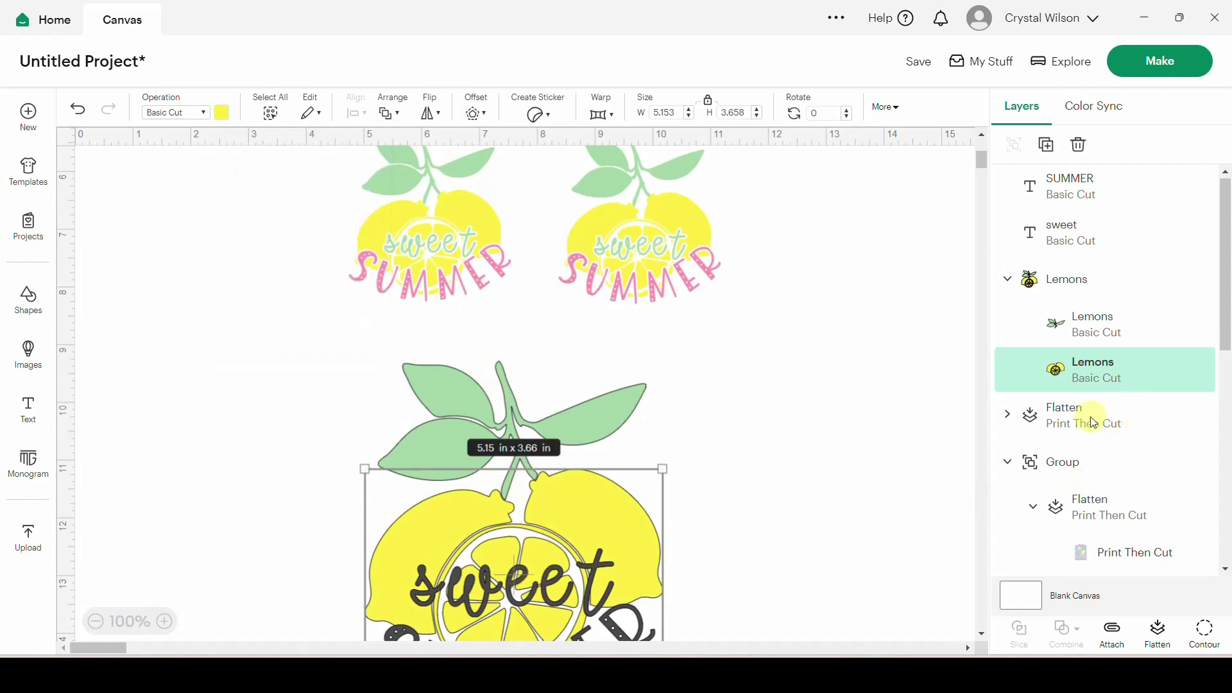
Recolor the "sweet" text light green and the "SUMMER" text pink.
{"action": "scroll", "coordinate": [889, 462], "scroll_direction": "down", "scroll_amount": 3}
{"action": "left_click", "coordinate": [599, 425]}
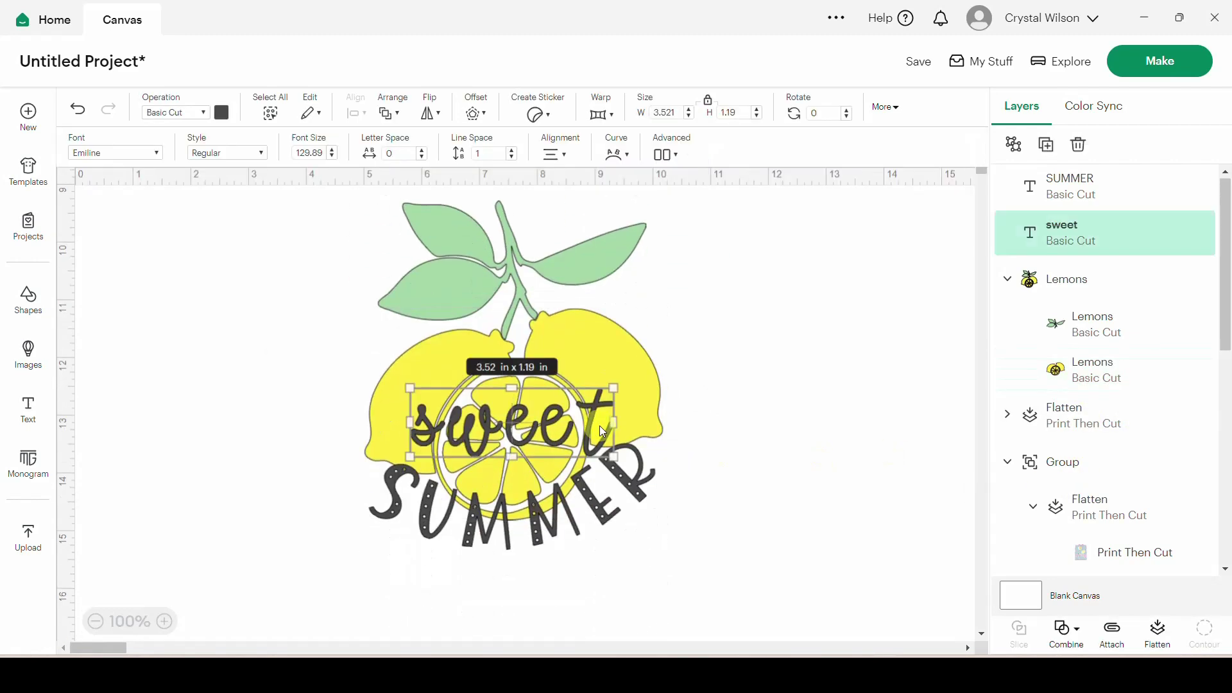
{"action": "left_click", "coordinate": [221, 112]}
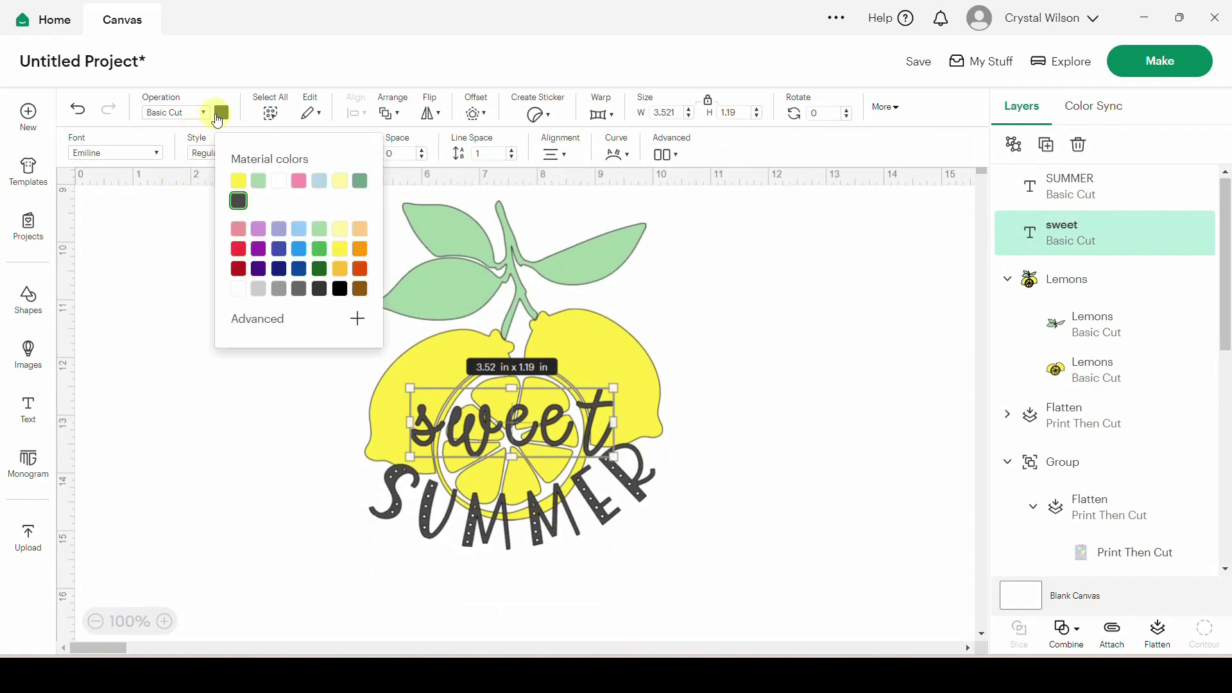
{"action": "left_click", "coordinate": [506, 510]}
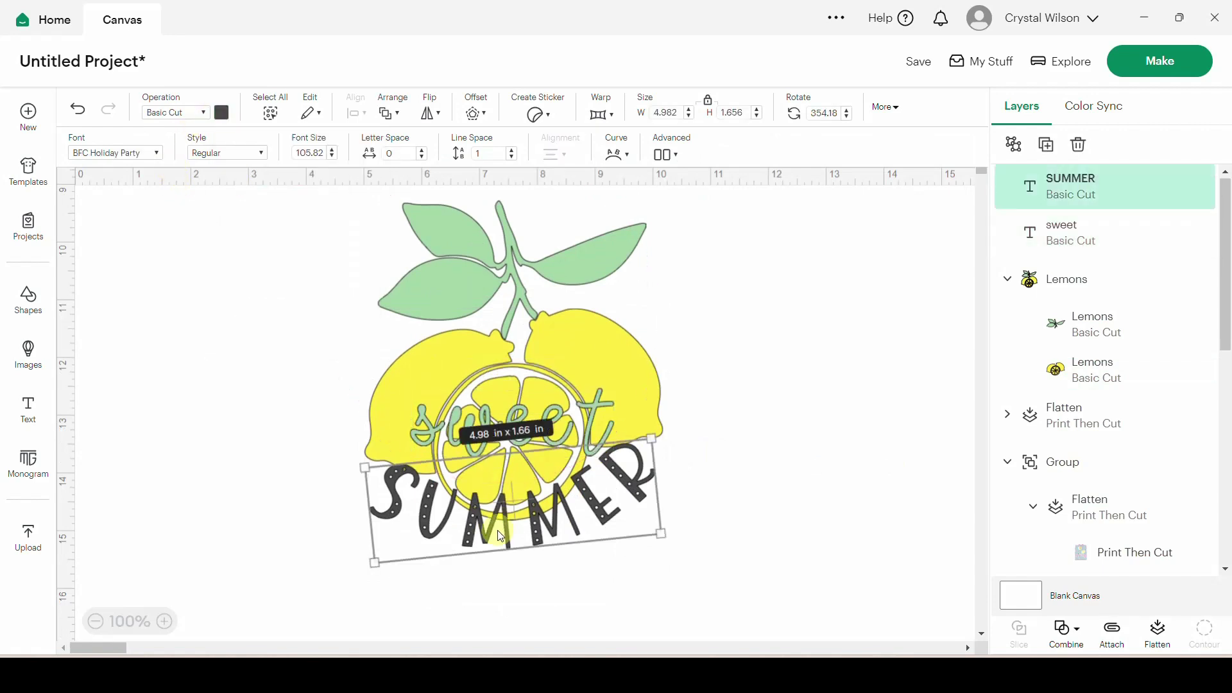
{"action": "left_click", "coordinate": [222, 112]}
{"action": "left_click", "coordinate": [299, 181]}
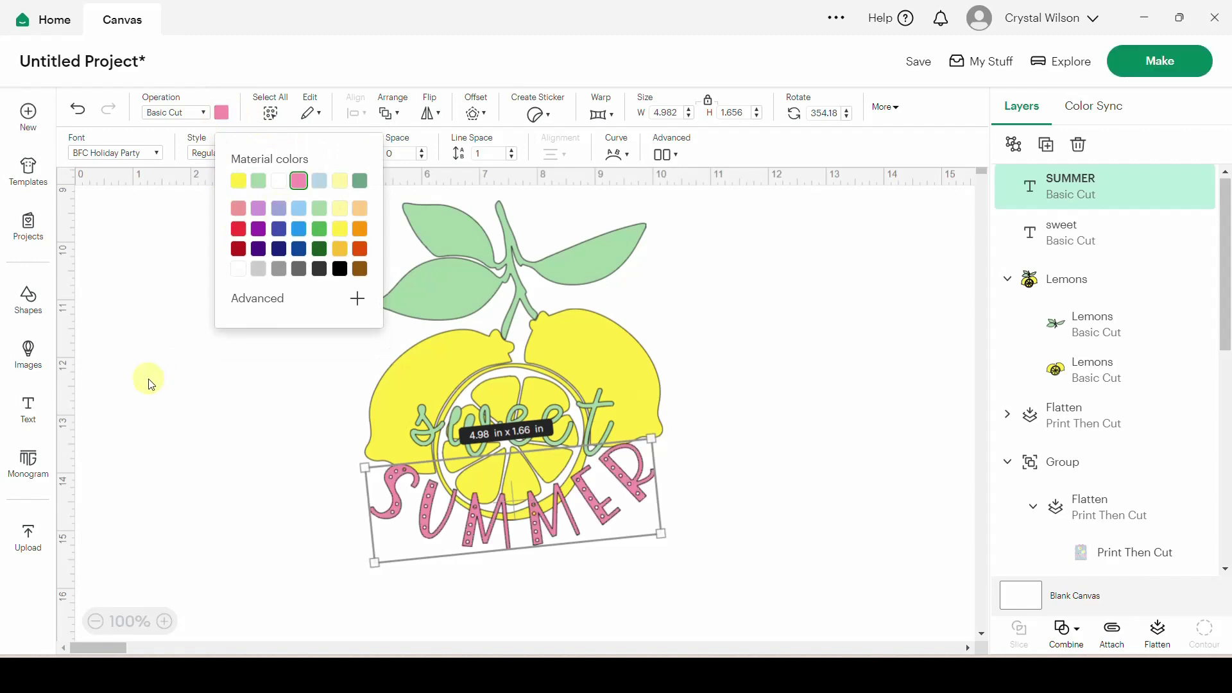
{"action": "left_click", "coordinate": [147, 379]}
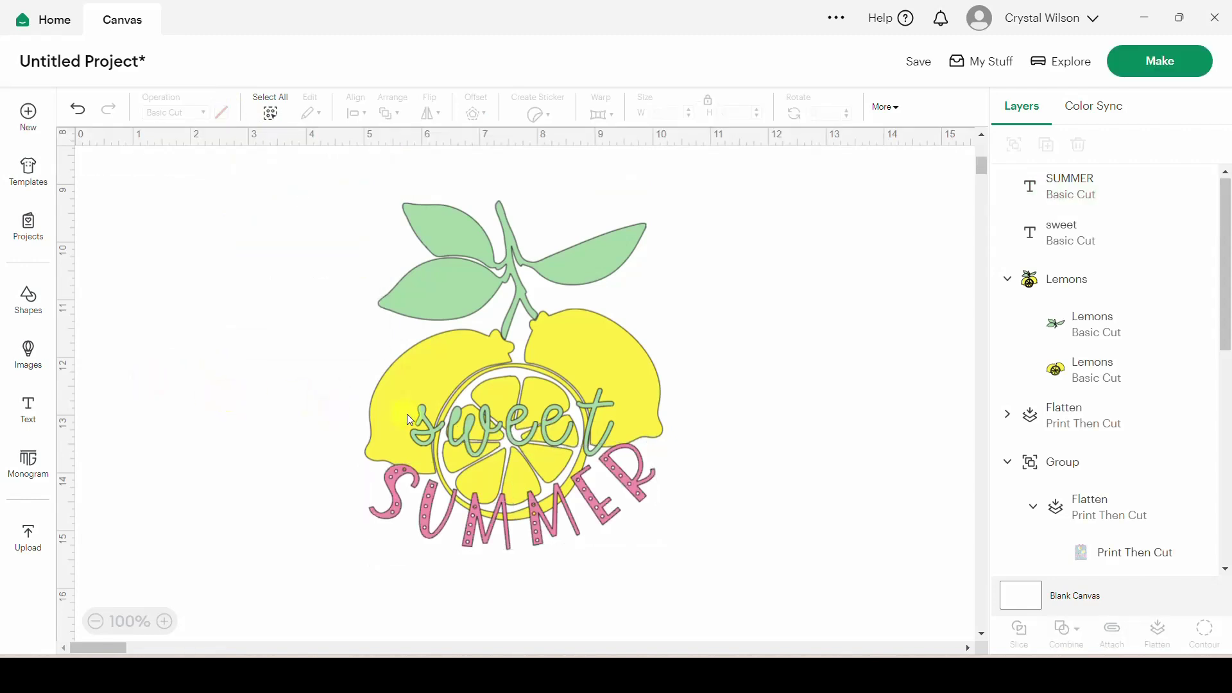
Add a 0.056 in offset with rounded corners and welded offsets around the "sweet" text.
{"action": "left_click", "coordinate": [472, 426]}
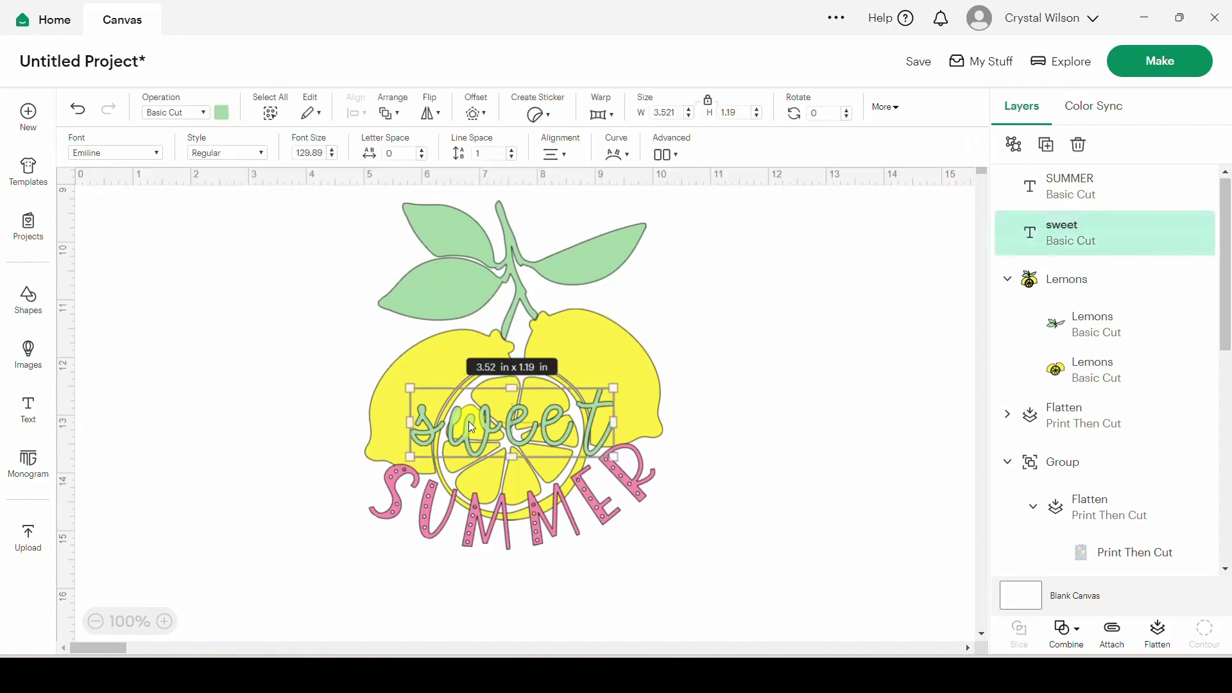
{"action": "left_click", "coordinate": [475, 113]}
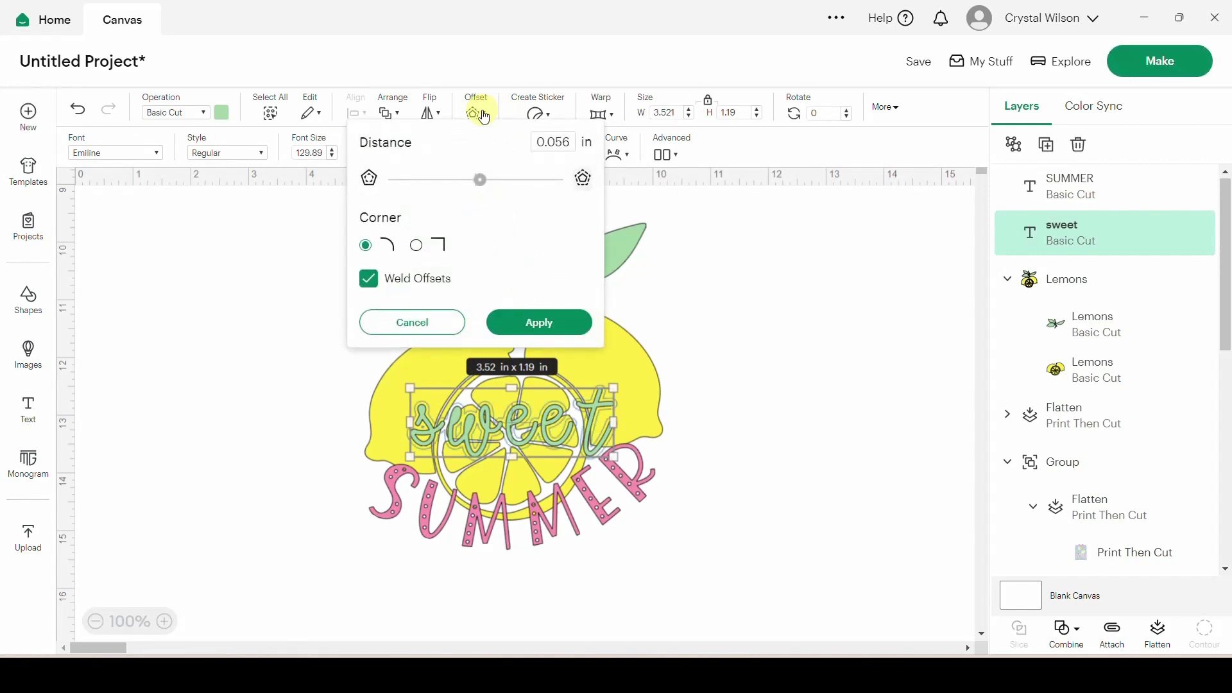
{"action": "left_click", "coordinate": [535, 323]}
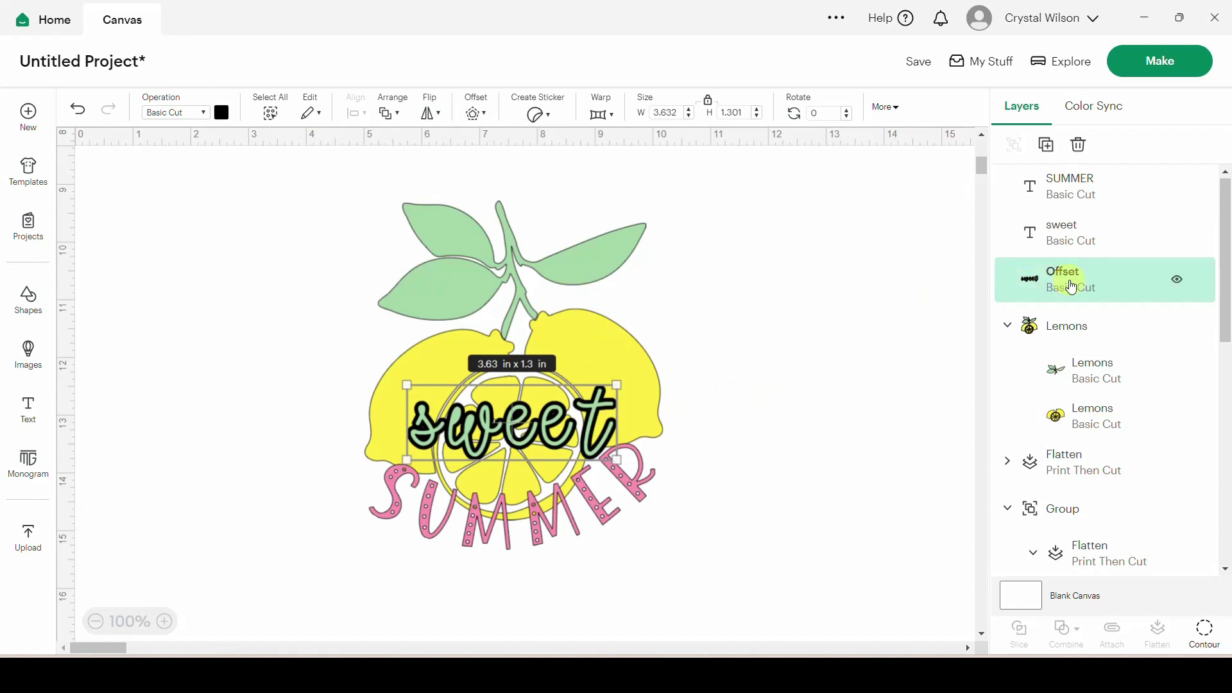
Slice the "sweet" offset out of the yellow lemon layer and delete the leftover slice pieces.
{"action": "left_click", "coordinate": [1107, 416], "text": "shift"}
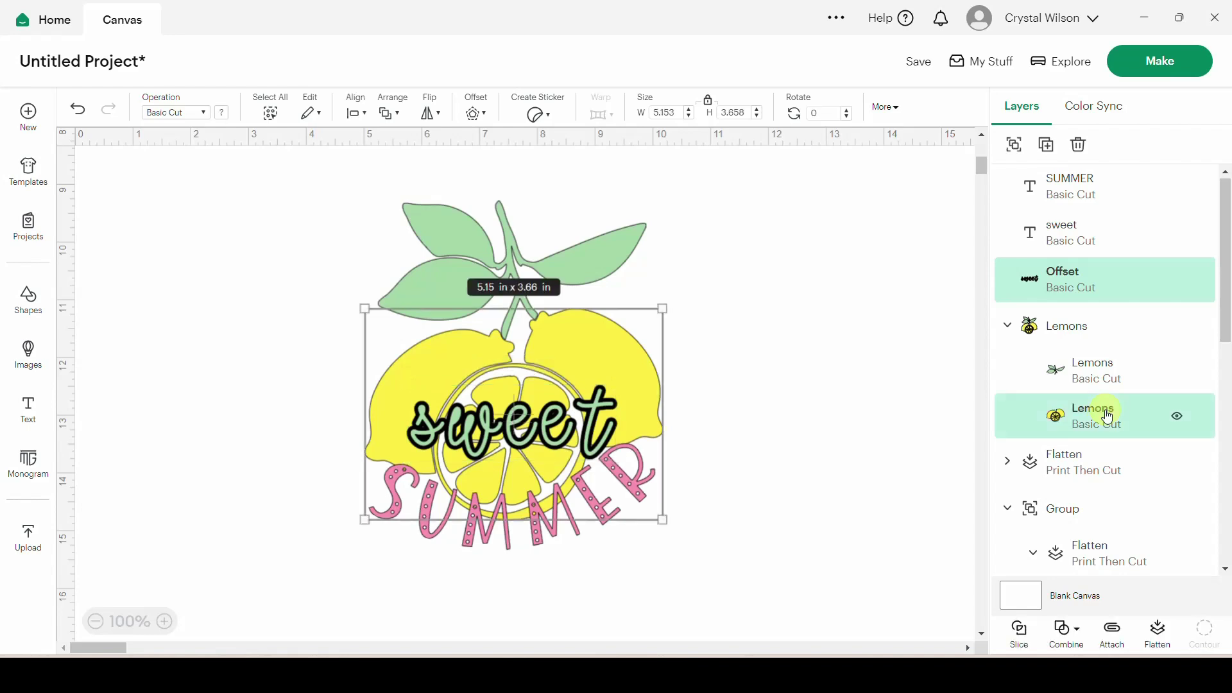
{"action": "left_click", "coordinate": [1020, 632]}
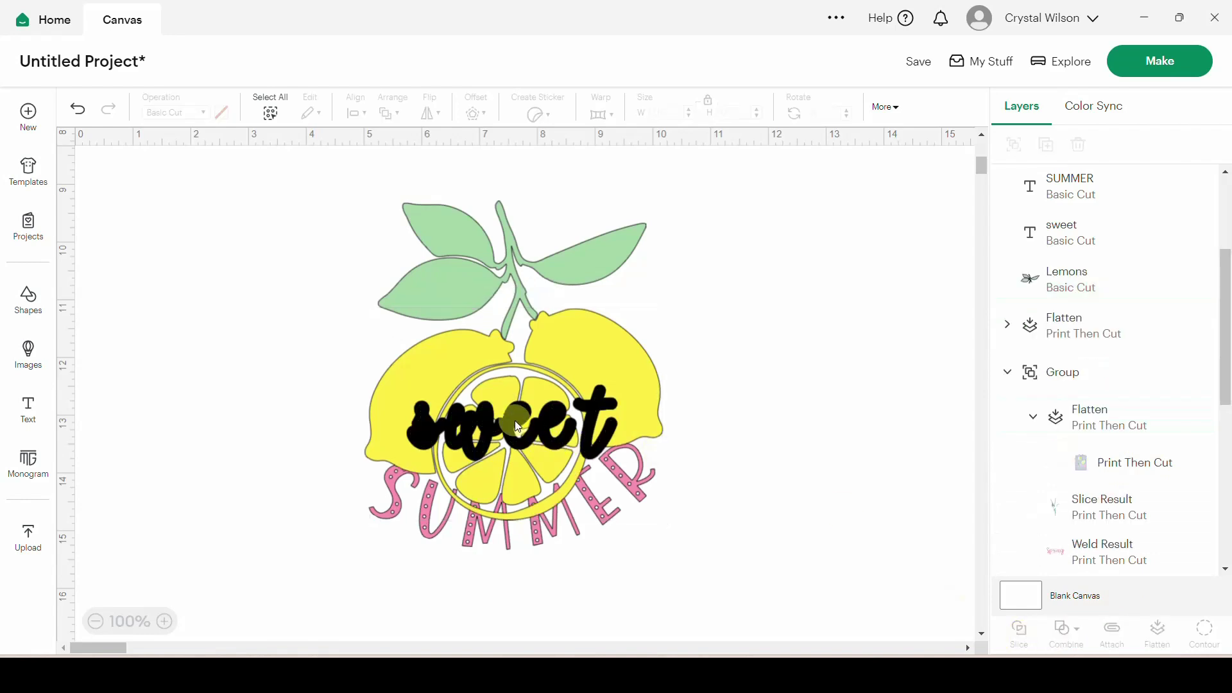
{"action": "left_click_drag", "start_coordinate": [517, 425], "coordinate": [884, 325]}
{"action": "left_click_drag", "start_coordinate": [518, 419], "coordinate": [884, 324]}
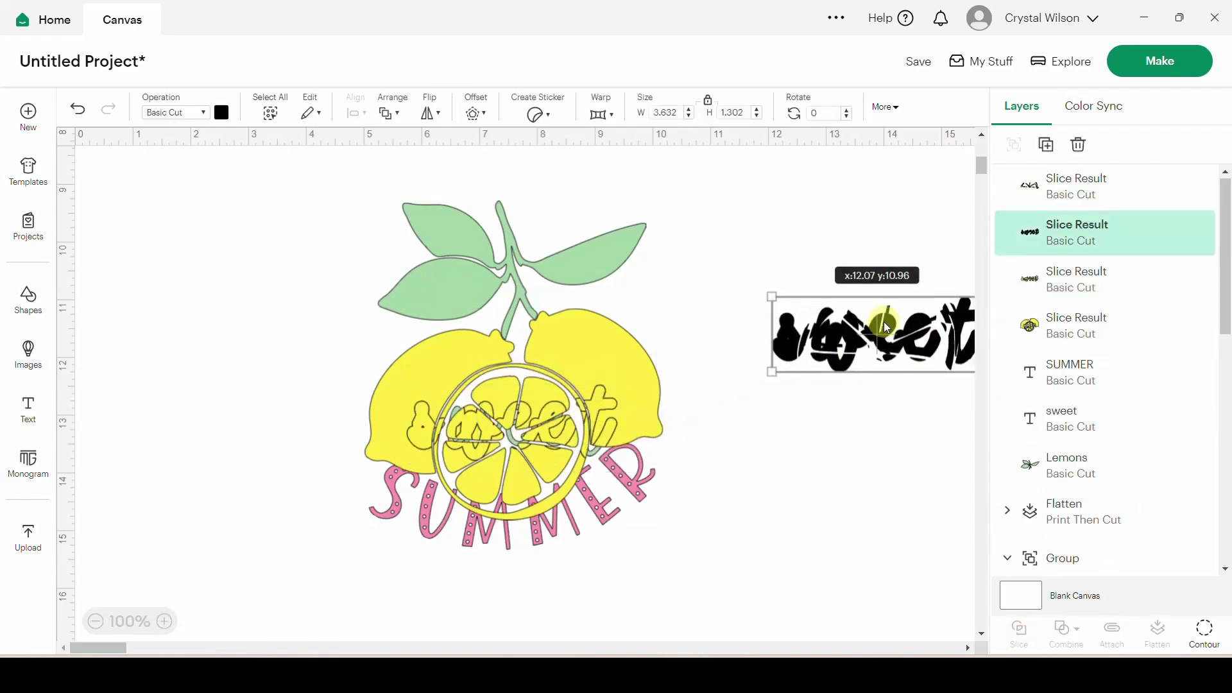
{"action": "left_click_drag", "start_coordinate": [546, 413], "coordinate": [845, 330]}
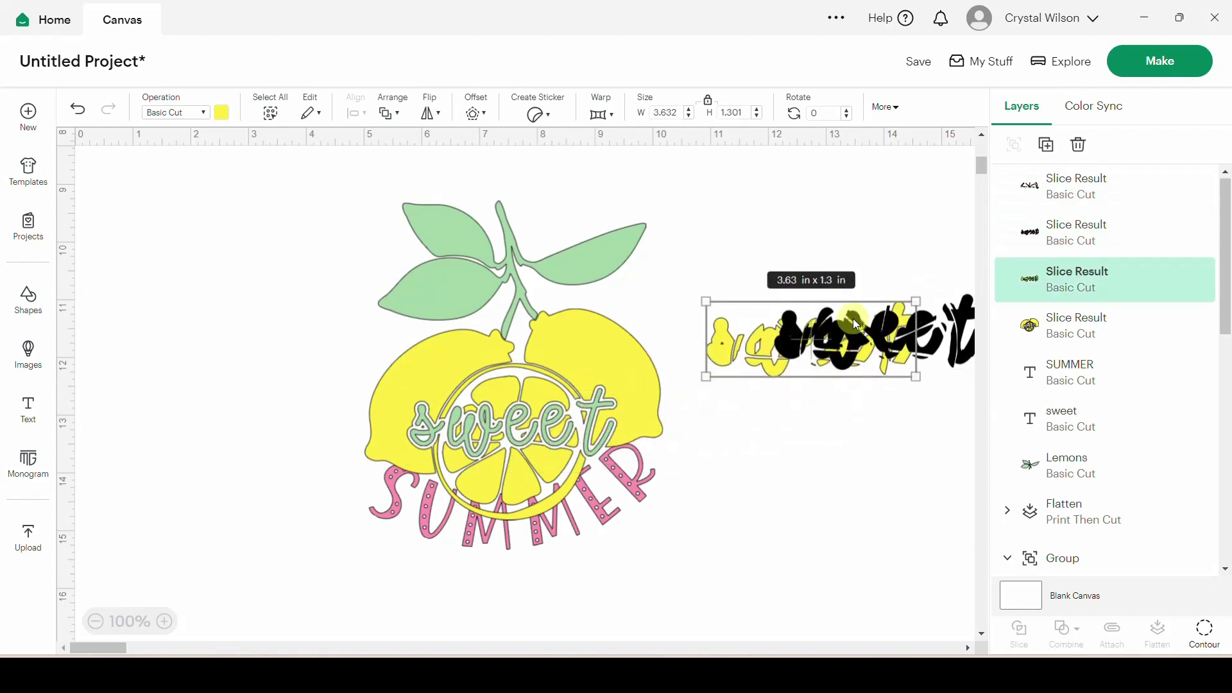
{"action": "key", "text": "Delete"}
{"action": "left_click", "coordinate": [853, 318]}
{"action": "key", "text": "Delete"}
{"action": "left_click", "coordinate": [854, 335]}
{"action": "key", "text": "Delete"}
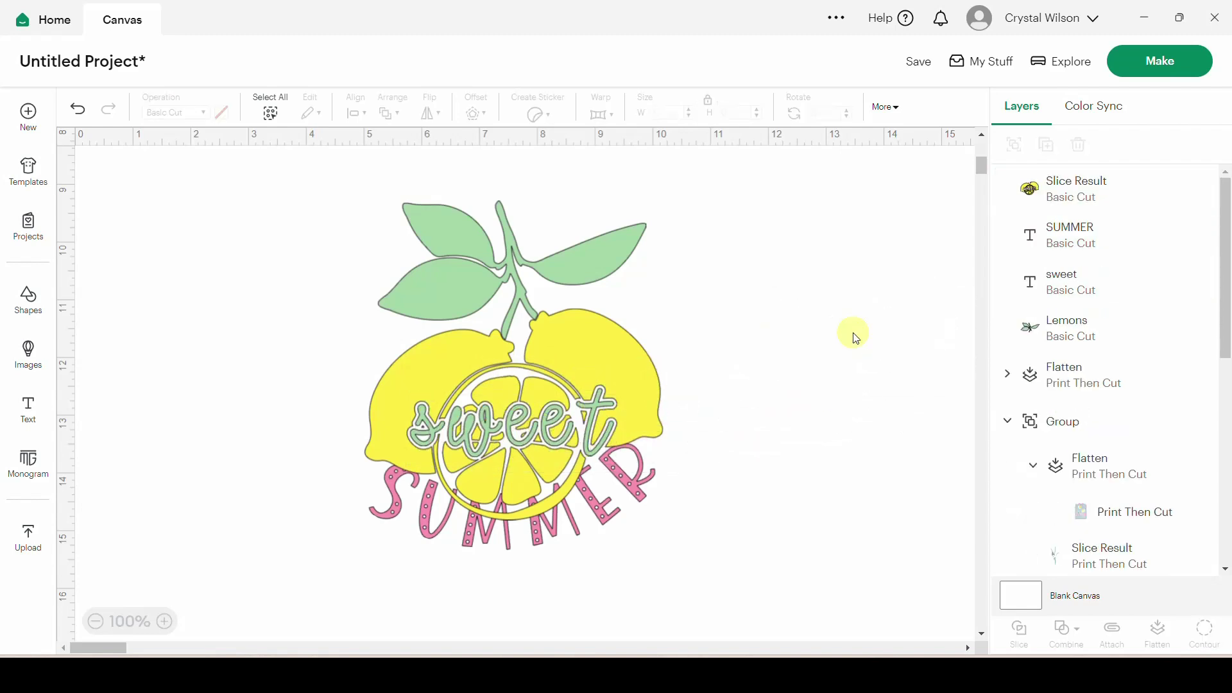
Move the sliced yellow lemon layer behind the "SUMMER" text in the layer order.
{"action": "left_click", "coordinate": [635, 452]}
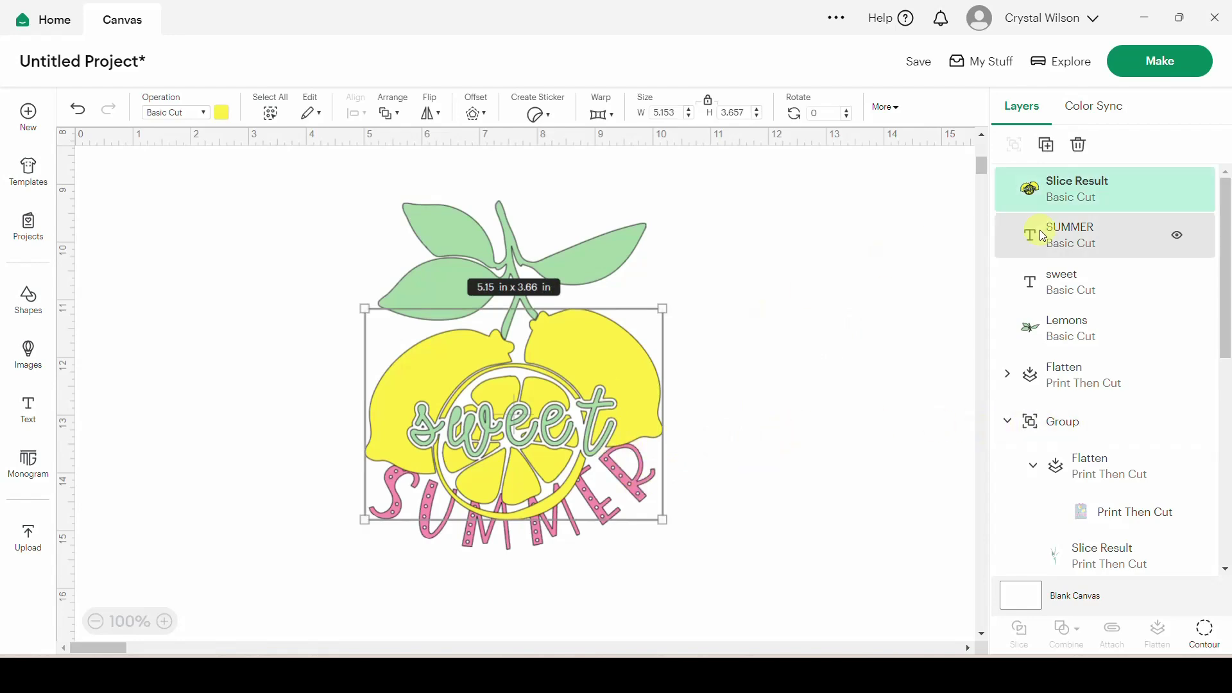
{"action": "left_click_drag", "start_coordinate": [1120, 199], "coordinate": [1109, 556]}
{"action": "key", "text": "ctrl+z"}
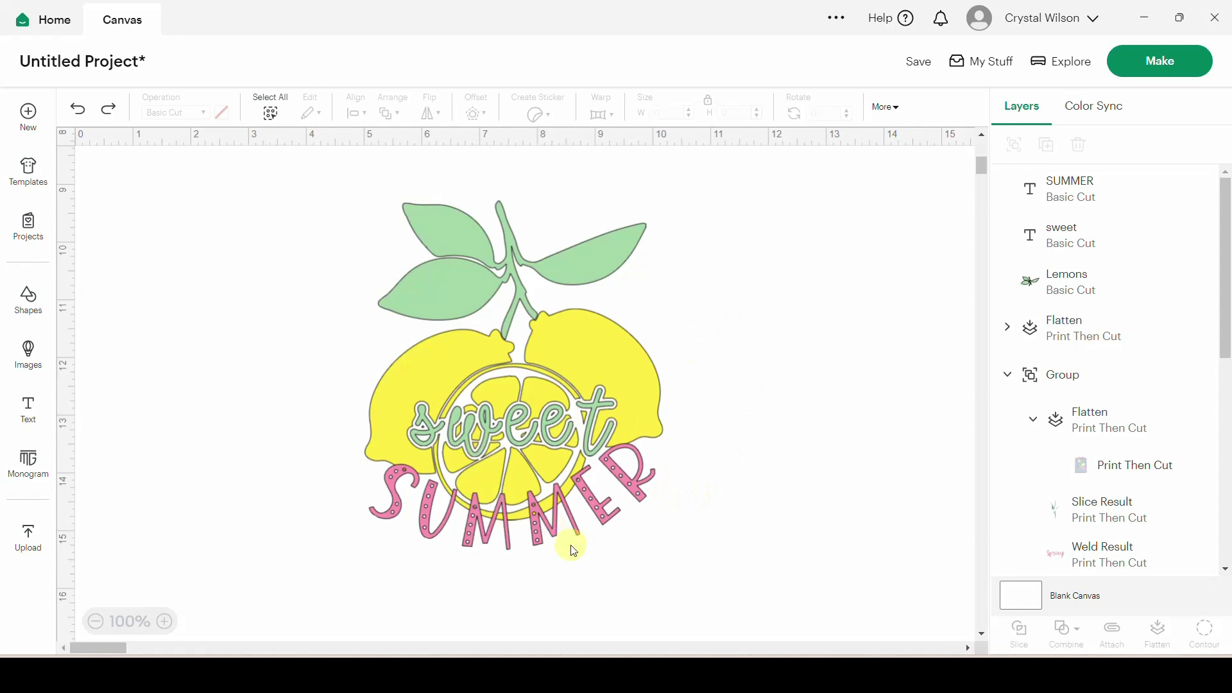
Add a 0.056 in offset with rounded corners and welded offsets around the "SUMMER" text.
{"action": "left_click", "coordinate": [604, 511]}
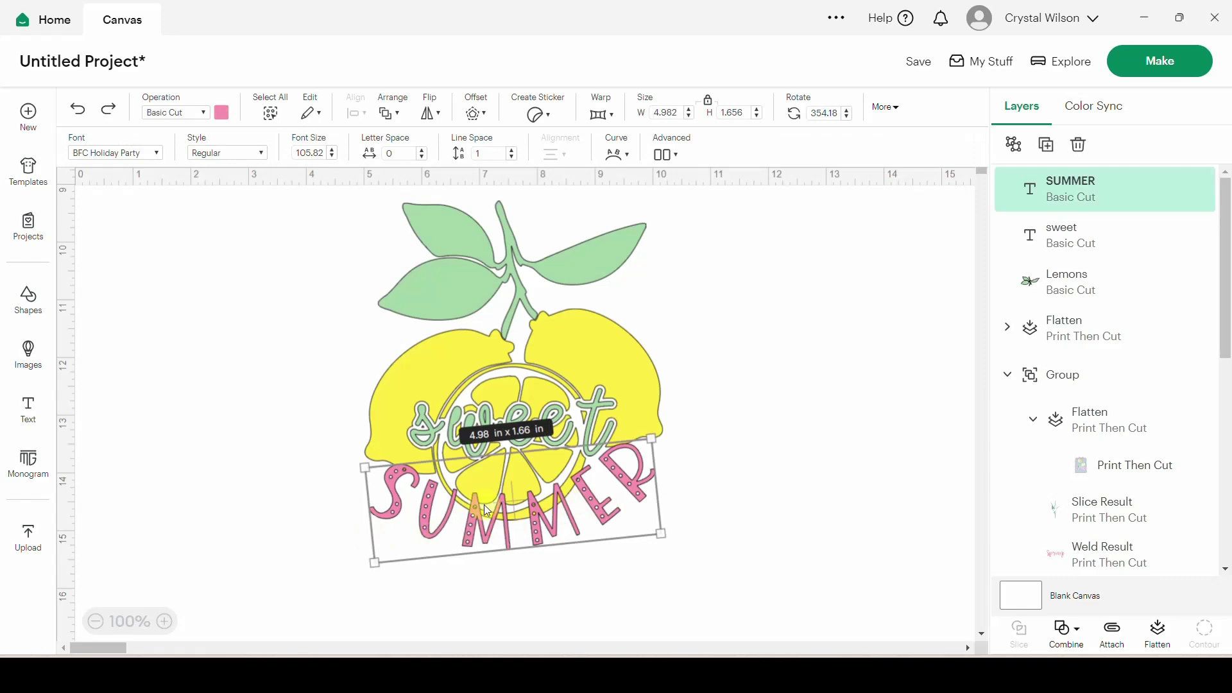
{"action": "left_click", "coordinate": [472, 115]}
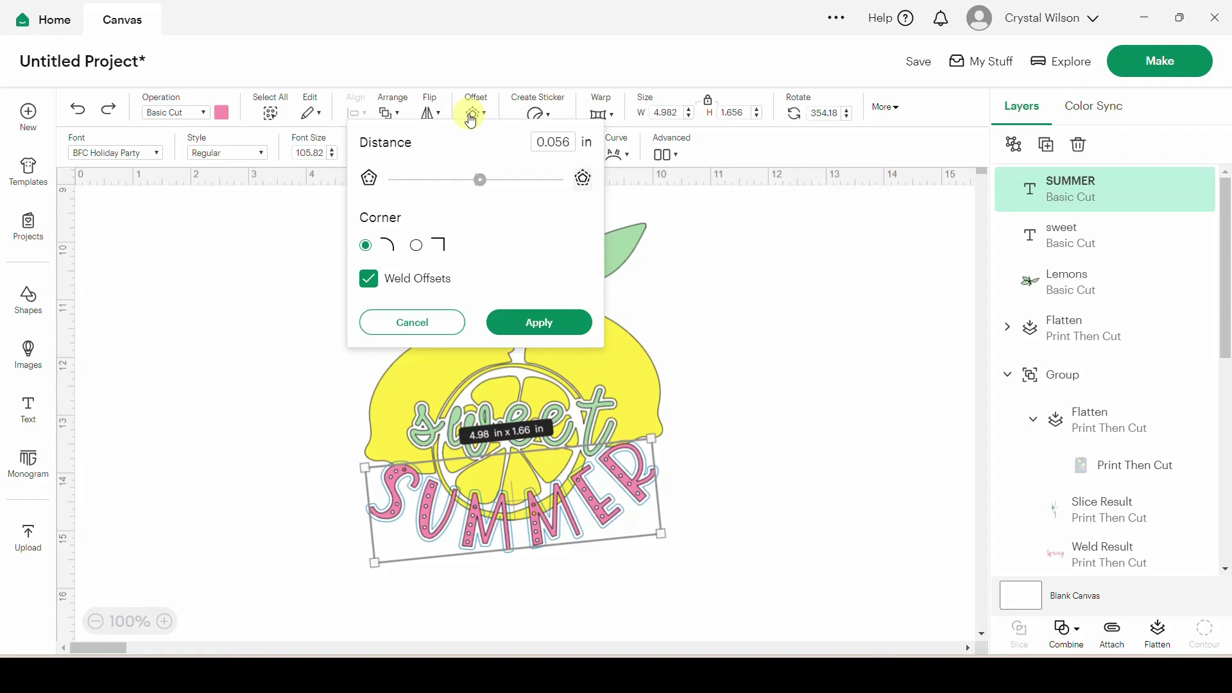
{"action": "left_click", "coordinate": [506, 322]}
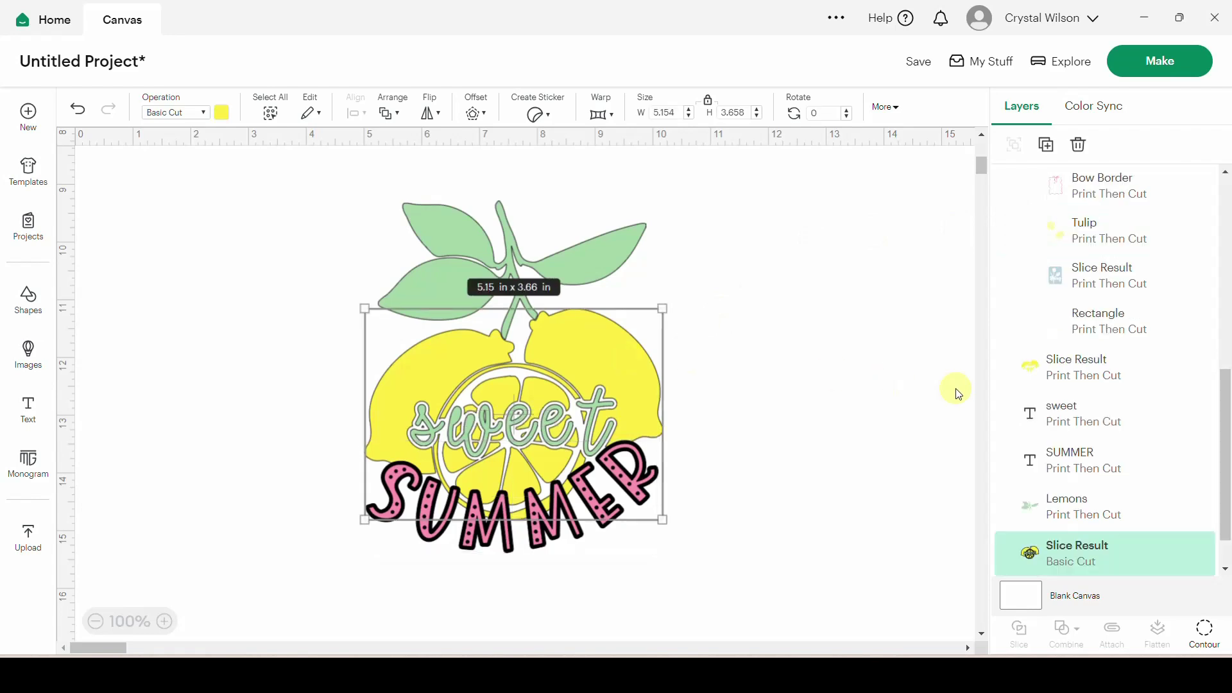
Slice the "SUMMER" offset out of the Basic Cut yellow lemon layer.
{"action": "scroll", "coordinate": [1091, 401], "scroll_direction": "down", "scroll_amount": 2}
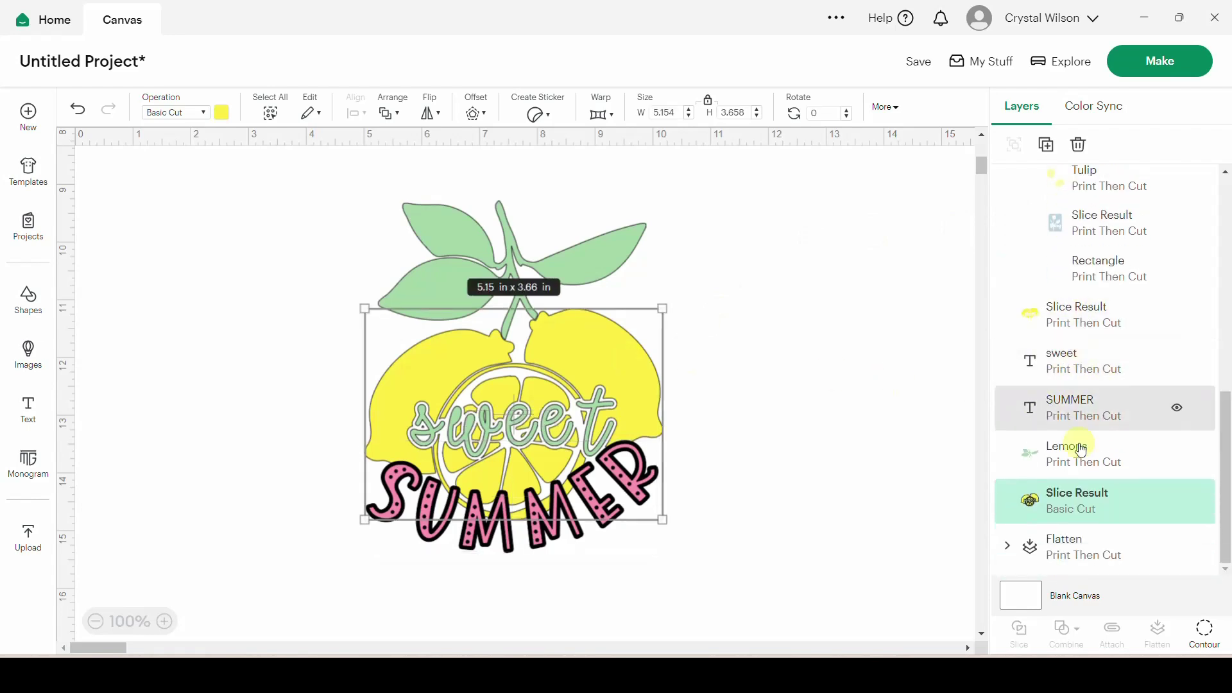
{"action": "scroll", "coordinate": [697, 448], "scroll_direction": "up", "scroll_amount": 2}
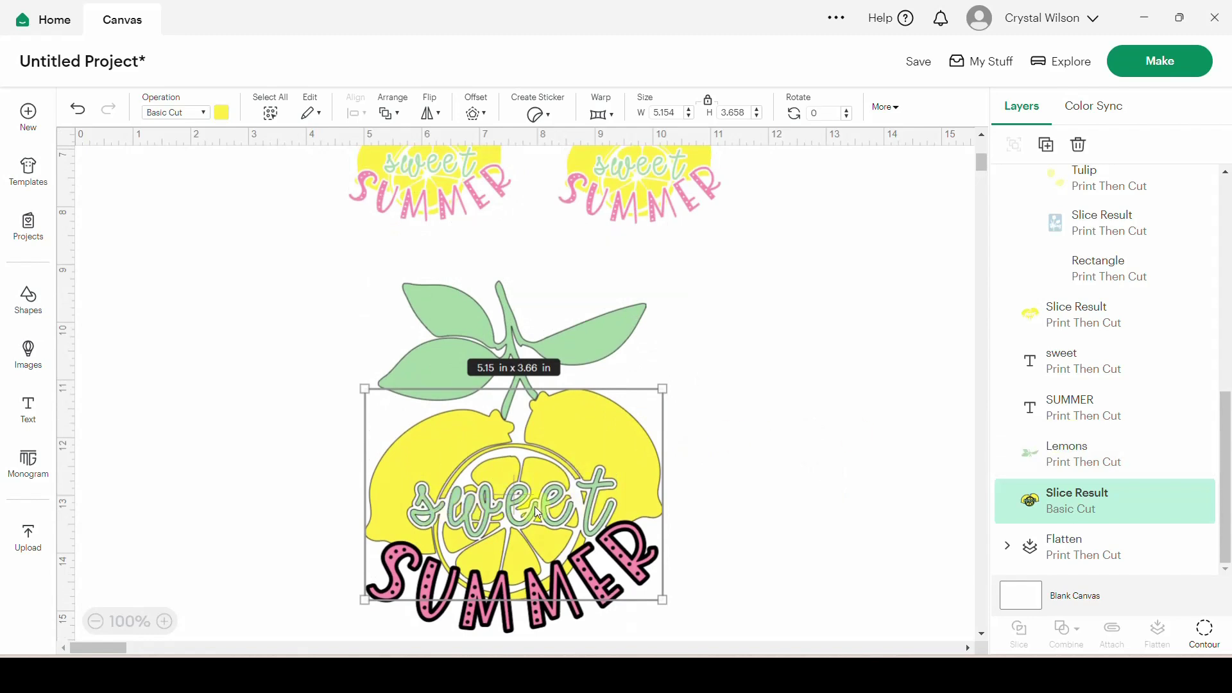
{"action": "mouse_move", "coordinate": [1078, 515]}
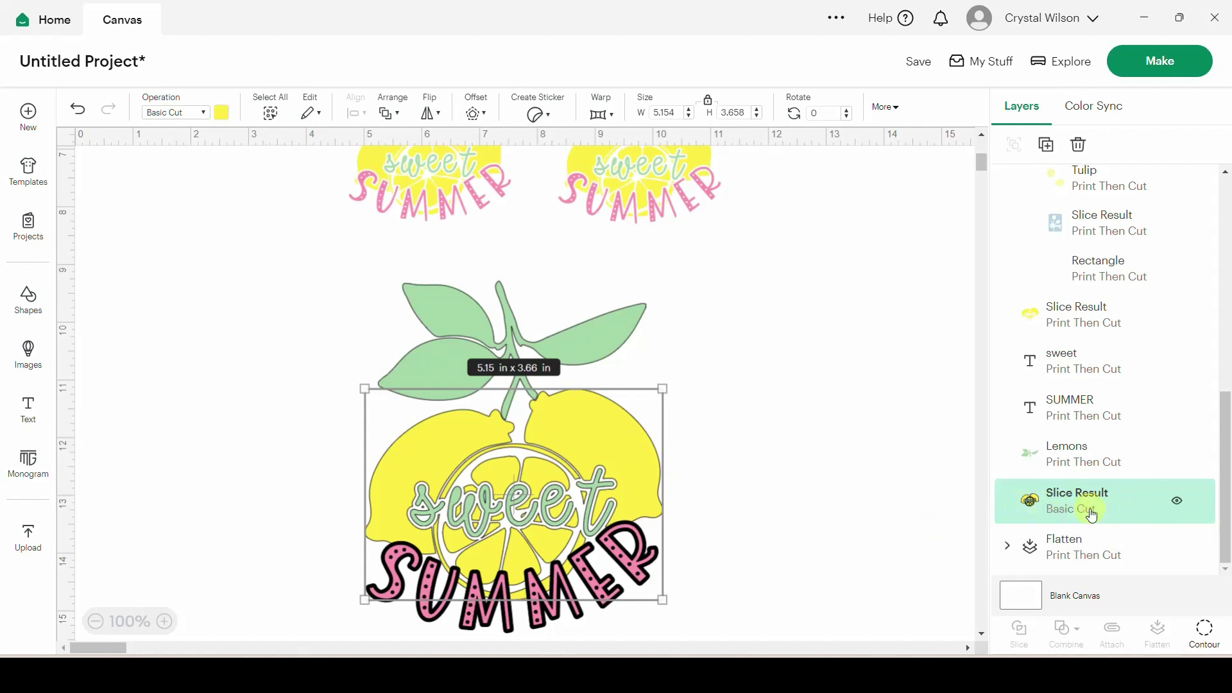
{"action": "scroll", "coordinate": [1090, 514], "scroll_direction": "up", "scroll_amount": 10}
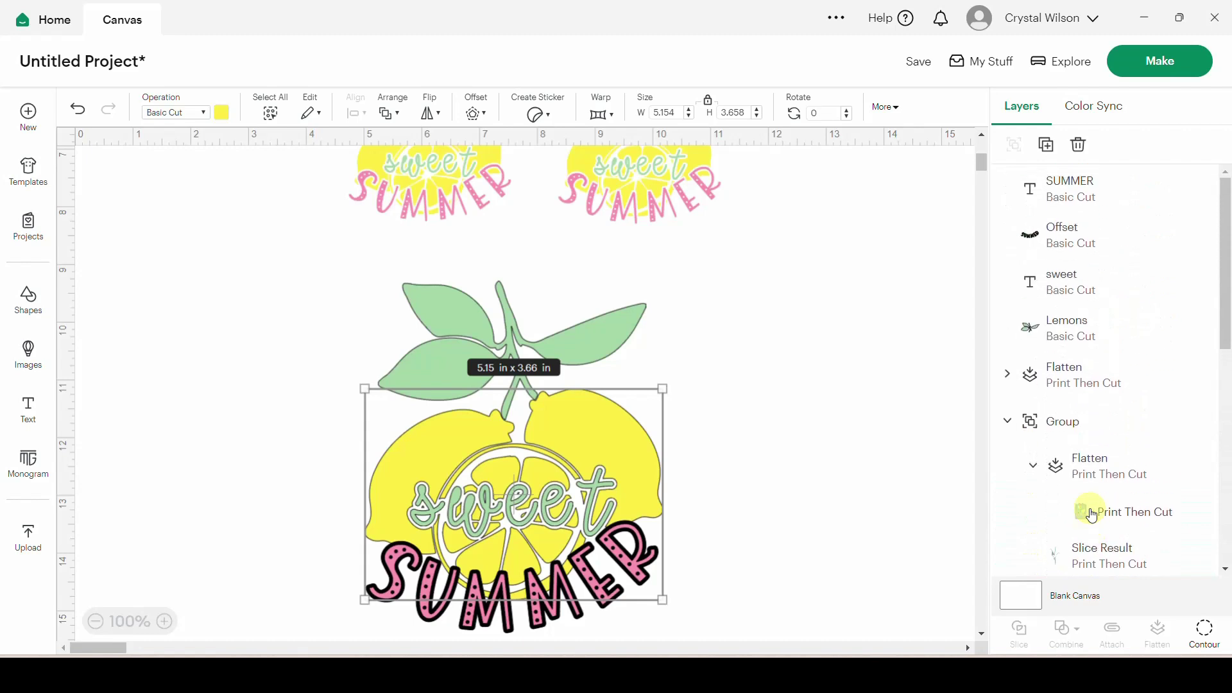
{"action": "left_click", "coordinate": [1057, 240]}
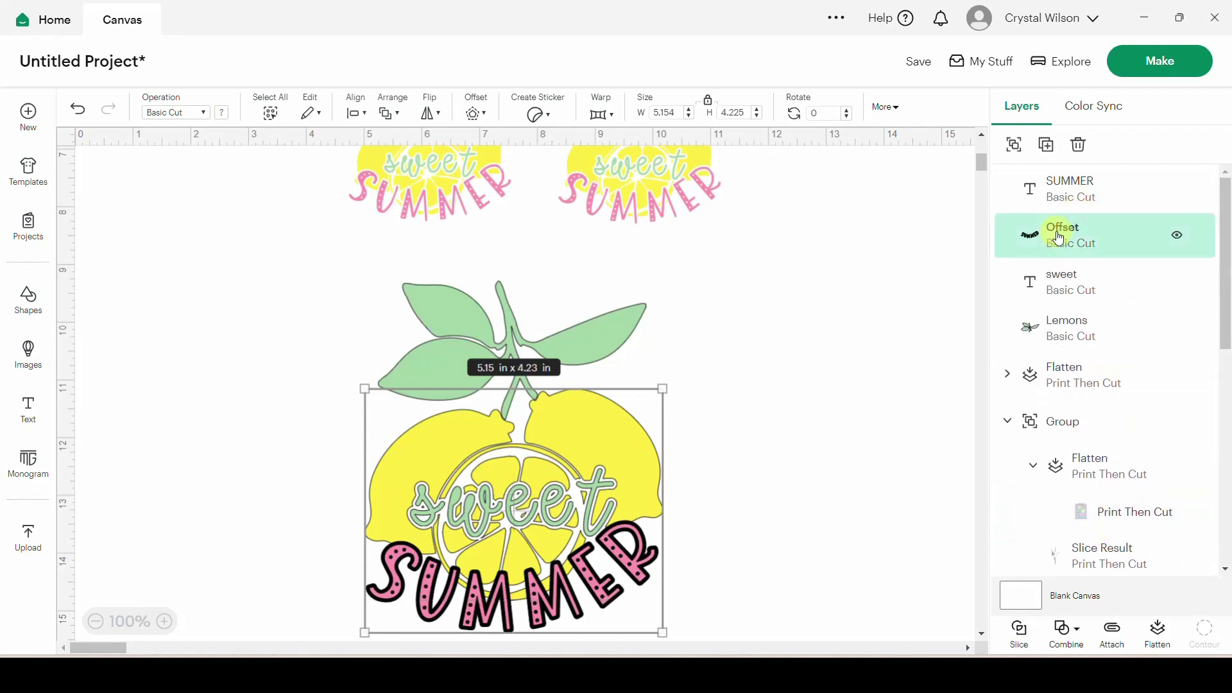
{"action": "scroll", "coordinate": [1059, 238], "scroll_direction": "down", "scroll_amount": 6}
{"action": "scroll", "coordinate": [1065, 232], "scroll_direction": "down", "scroll_amount": 3}
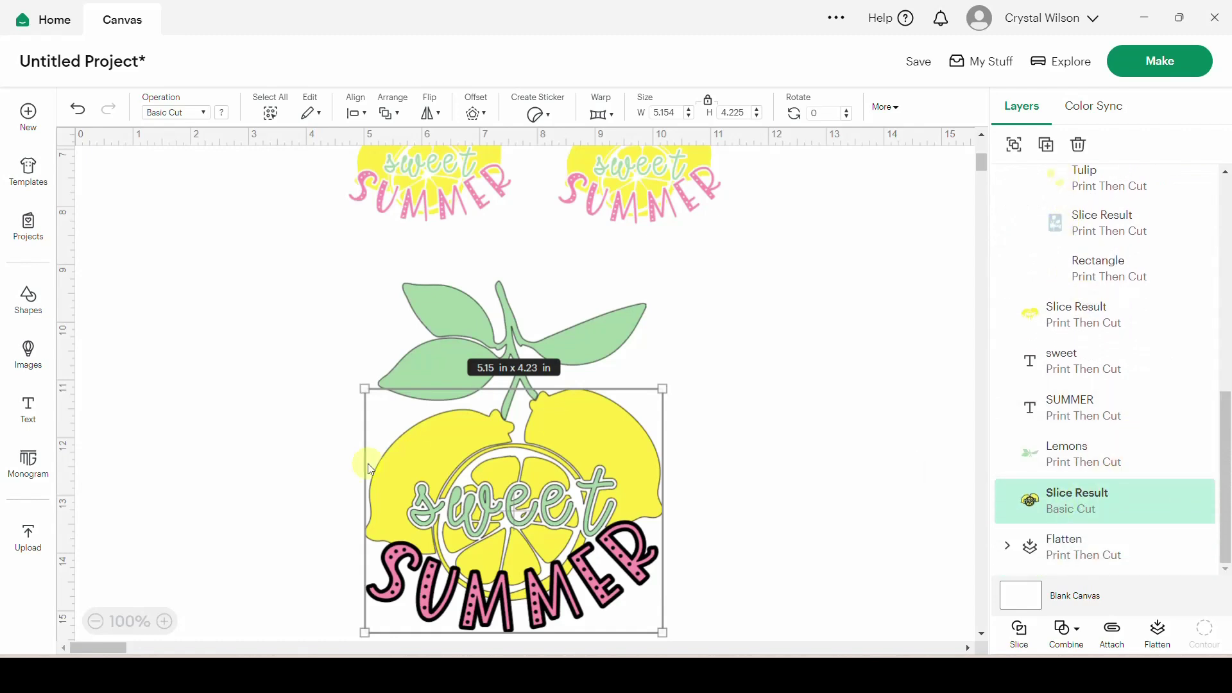
{"action": "left_click", "coordinate": [1021, 638]}
Pull the leftover "SUMMER" slice pieces away from the lemons and delete them.
{"action": "left_click_drag", "start_coordinate": [588, 547], "coordinate": [945, 392]}
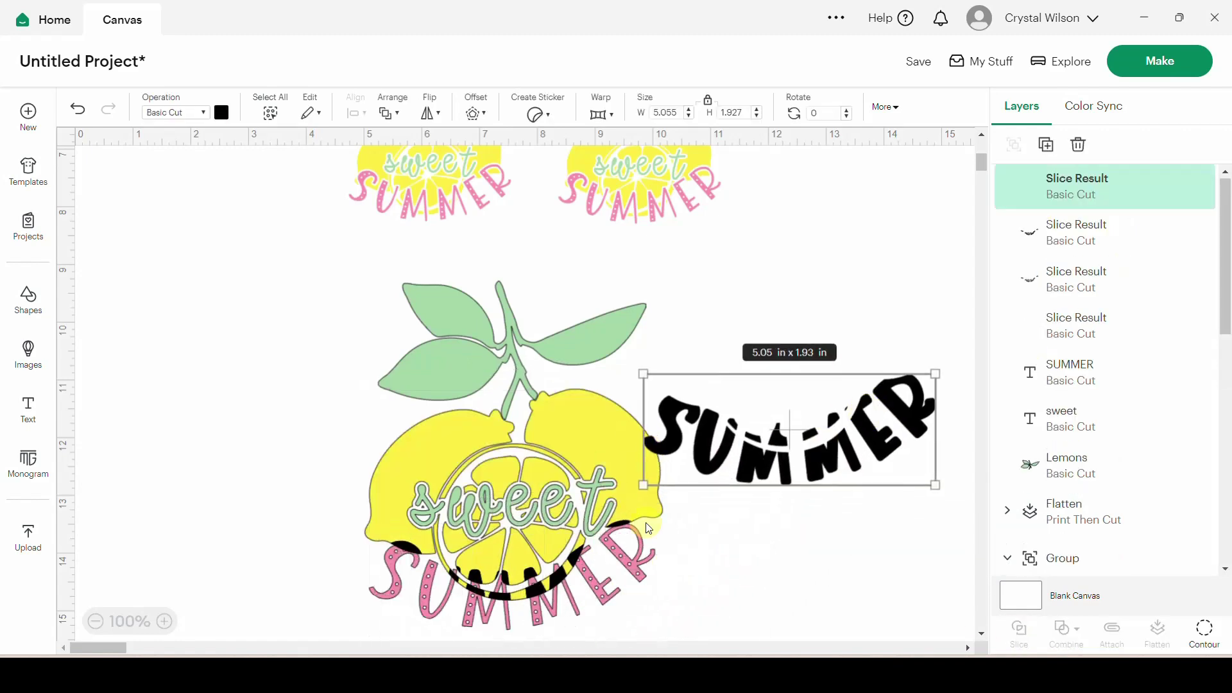
{"action": "left_click", "coordinate": [861, 468]}
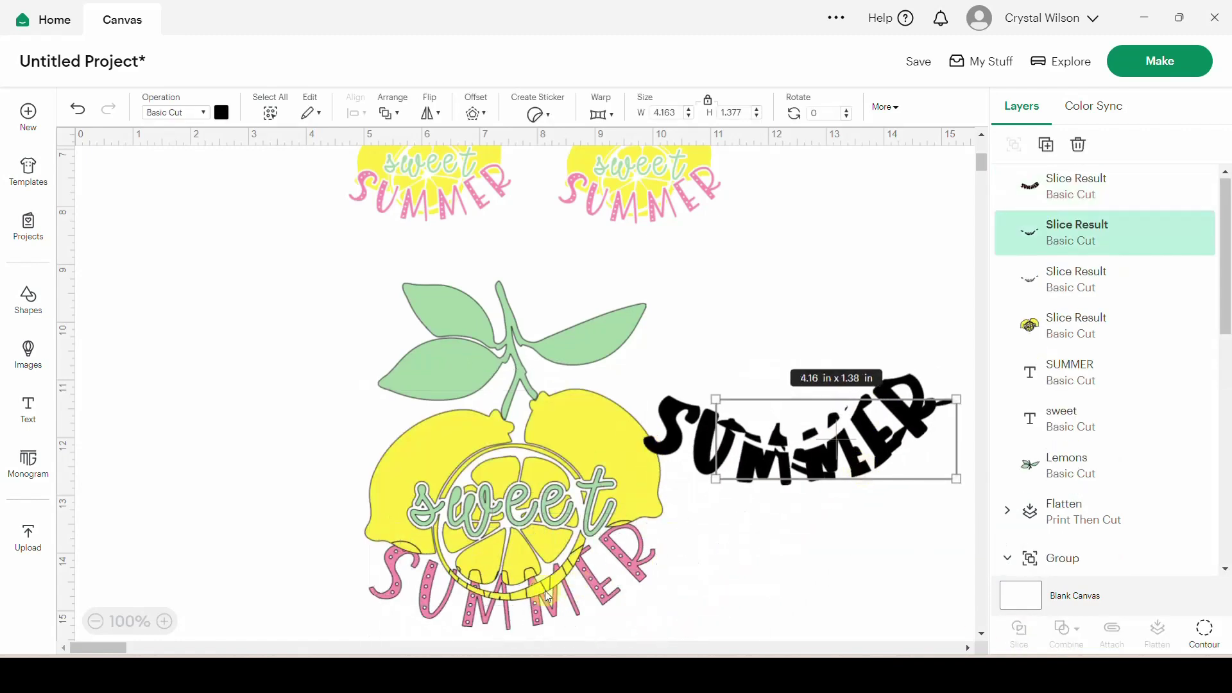
{"action": "left_click_drag", "start_coordinate": [538, 587], "coordinate": [833, 459]}
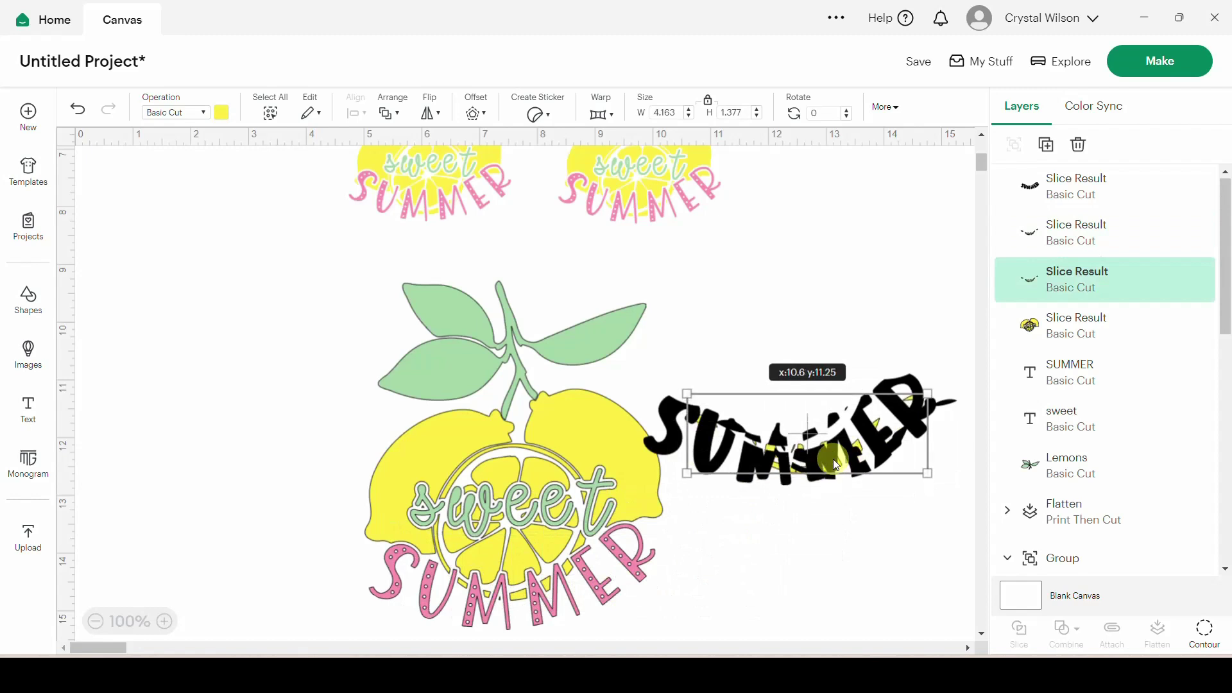
{"action": "key", "text": "Delete"}
{"action": "left_click", "coordinate": [819, 468]}
{"action": "key", "text": "Delete"}
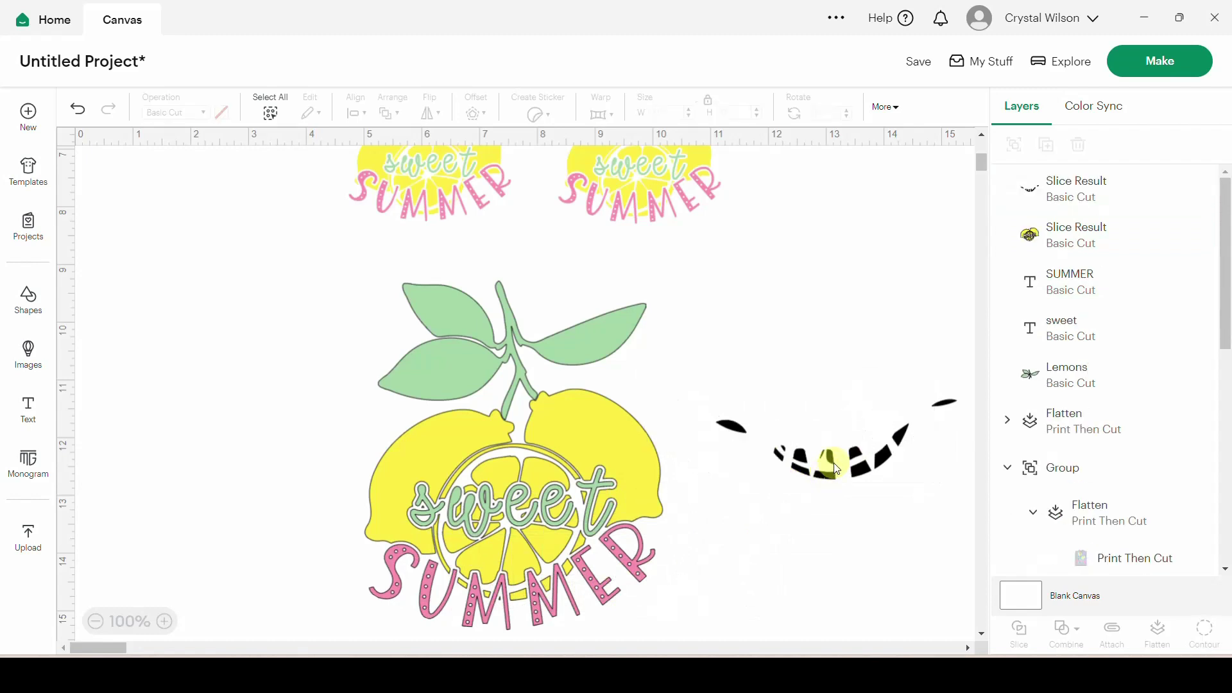
{"action": "left_click", "coordinate": [821, 472]}
{"action": "key", "text": "Delete"}
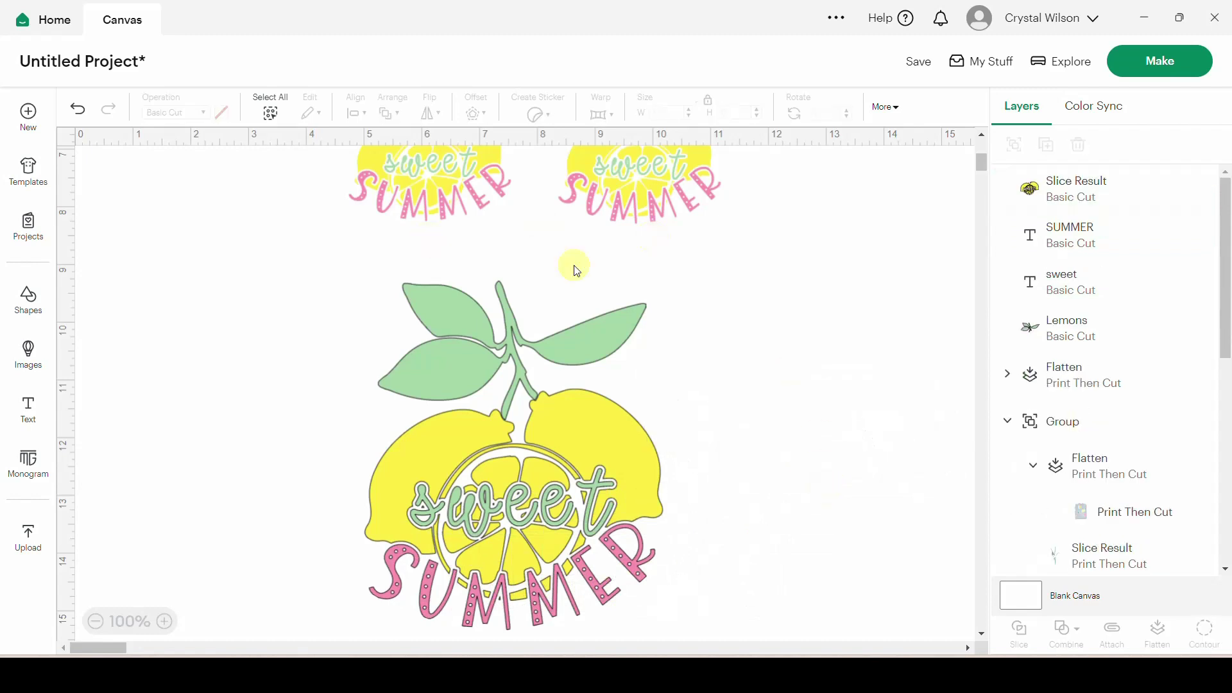
Group the yellow lemon, "SUMMER", "sweet" and leaf layers and scale the group down to about 3.21 × 3.77 in.
{"action": "left_click_drag", "start_coordinate": [316, 237], "coordinate": [731, 644]}
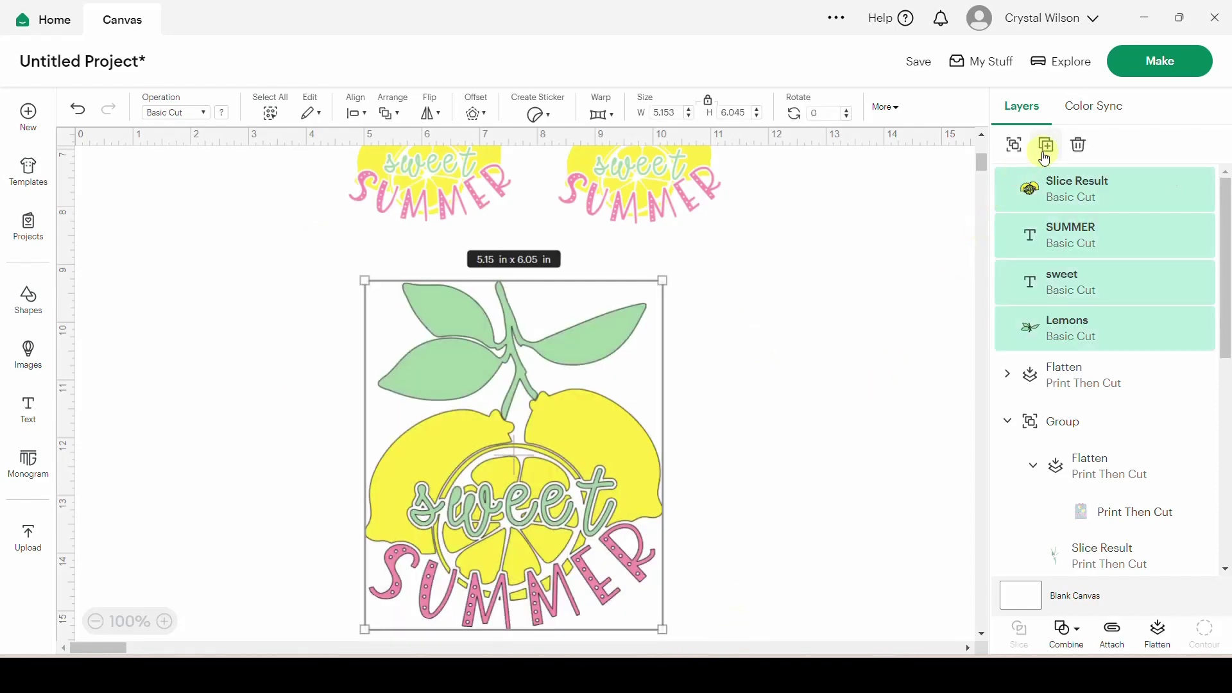
{"action": "right_click", "coordinate": [1032, 257]}
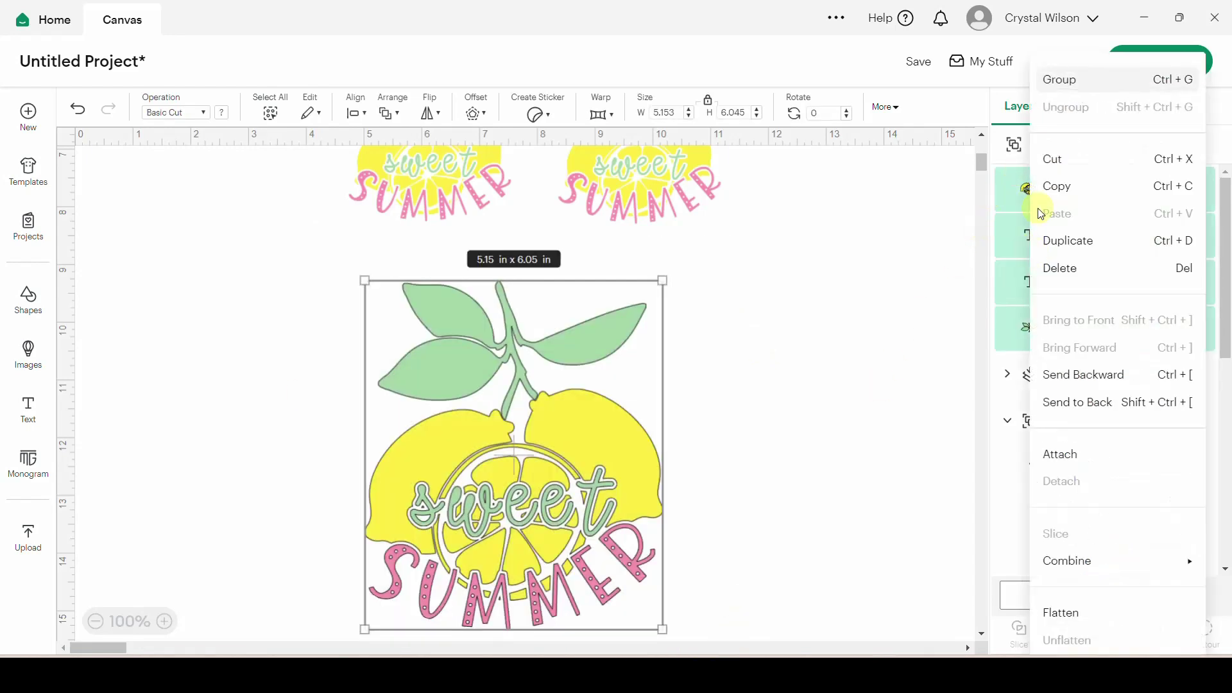
{"action": "left_click", "coordinate": [1050, 79]}
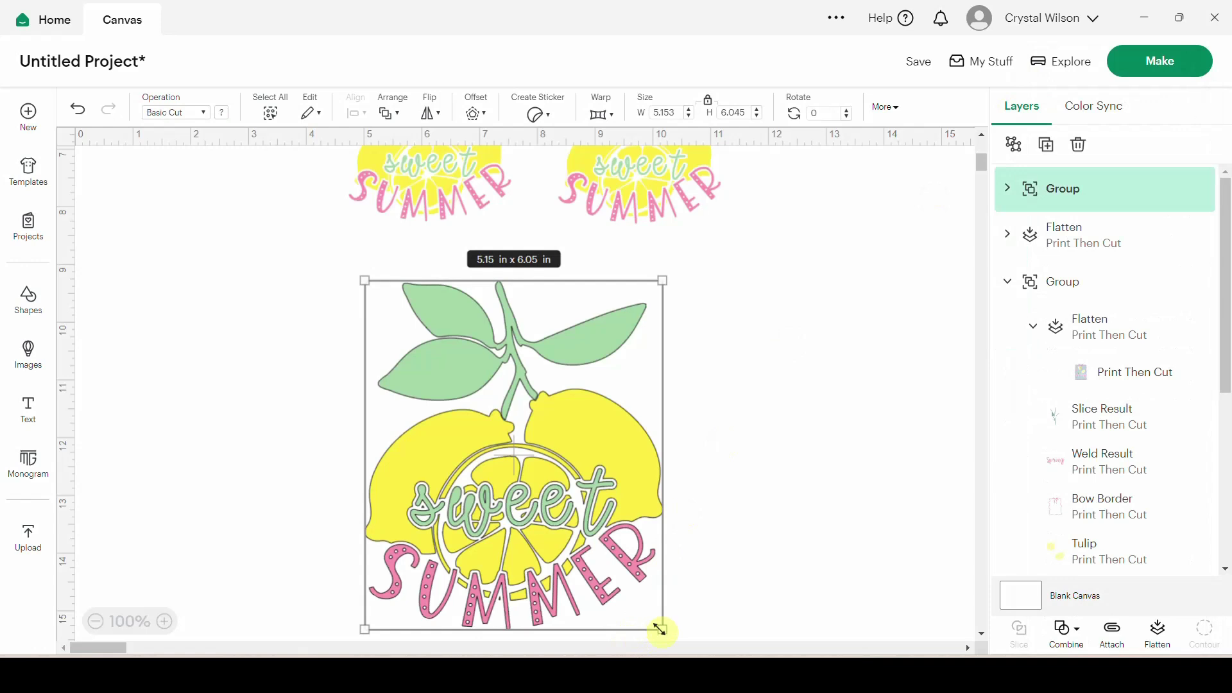
{"action": "left_click_drag", "start_coordinate": [649, 633], "coordinate": [537, 501]}
{"action": "scroll", "coordinate": [641, 487], "scroll_direction": "up", "scroll_amount": 3}
{"action": "left_click_drag", "start_coordinate": [440, 573], "coordinate": [267, 448]}
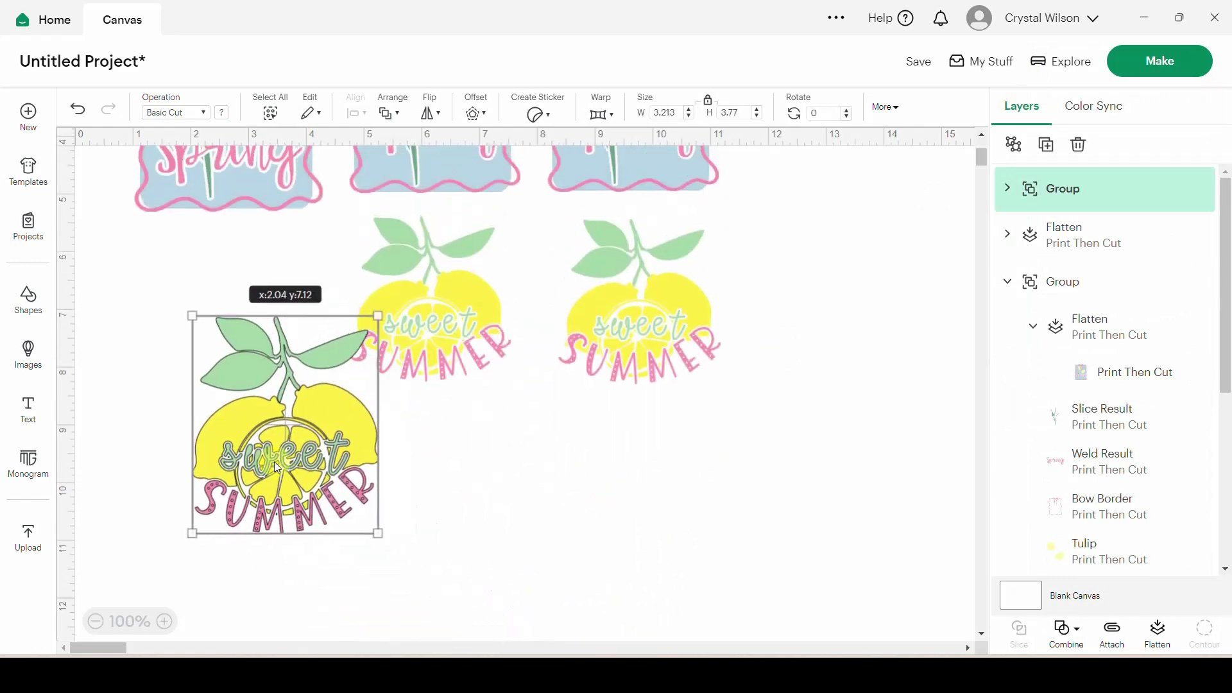
Place the grouped lemon design and the flattened copy side by side, enlarging the flattened copy to about 3.68 × 3.71 in.
{"action": "mouse_move", "coordinate": [472, 326]}
{"action": "left_mouse_down"}
{"action": "mouse_move", "coordinate": [563, 413]}
{"action": "mouse_move", "coordinate": [449, 336]}
{"action": "mouse_move", "coordinate": [465, 337]}
{"action": "left_mouse_up"}
{"action": "left_click_drag", "start_coordinate": [653, 313], "coordinate": [652, 422]}
{"action": "left_click_drag", "start_coordinate": [345, 422], "coordinate": [483, 511]}
{"action": "scroll", "coordinate": [702, 303], "scroll_direction": "down", "scroll_amount": 3}
{"action": "left_click_drag", "start_coordinate": [650, 275], "coordinate": [638, 384]}
{"action": "left_click_drag", "start_coordinate": [715, 280], "coordinate": [757, 231]}
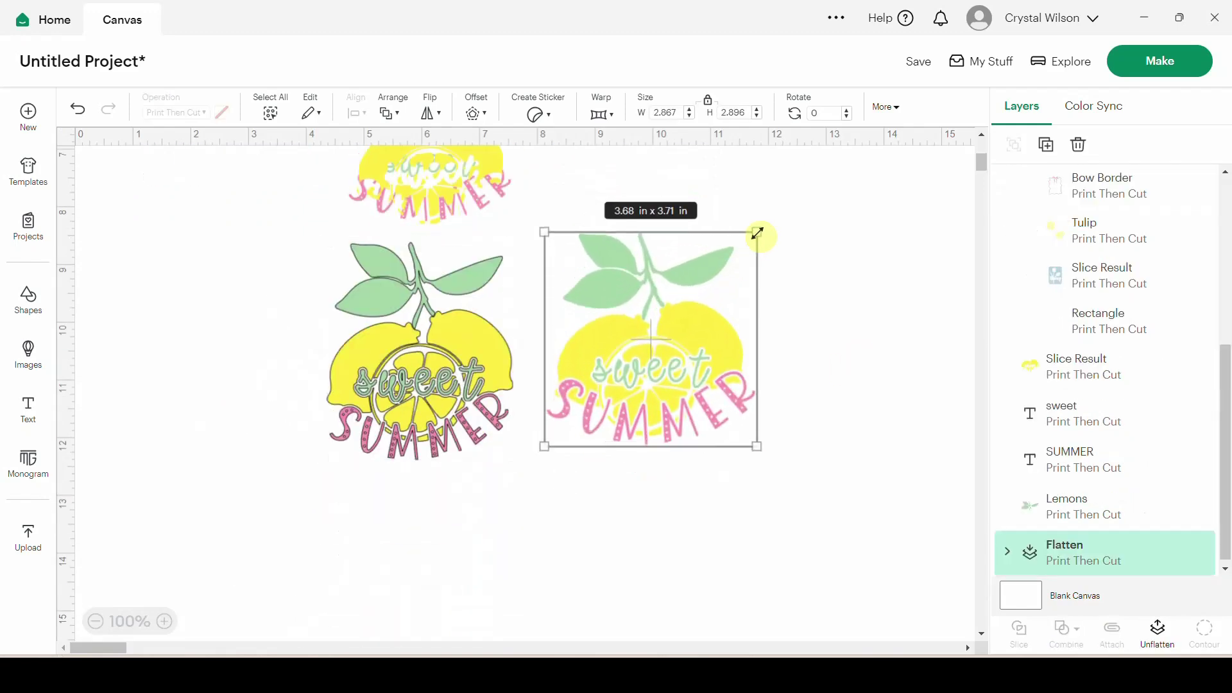
{"action": "left_click_drag", "start_coordinate": [652, 362], "coordinate": [648, 379]}
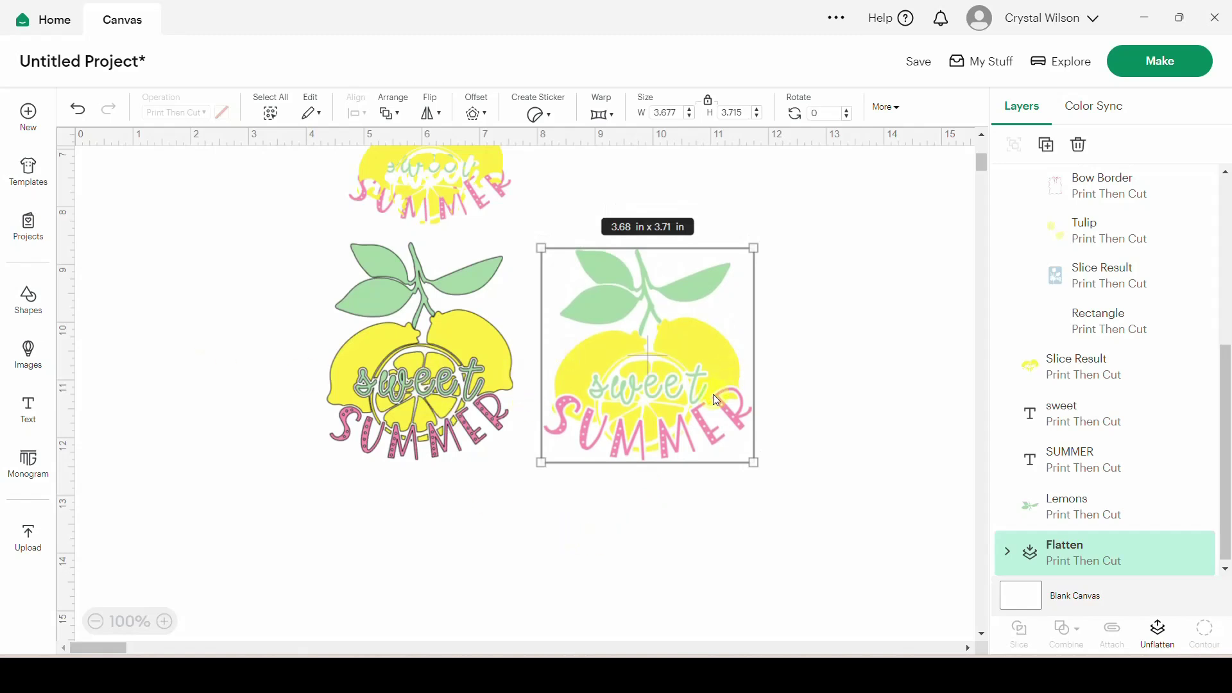
Flatten the grouped "sweet SUMMER" lemon design into a single Print Then Cut layer.
{"action": "left_click", "coordinate": [464, 405]}
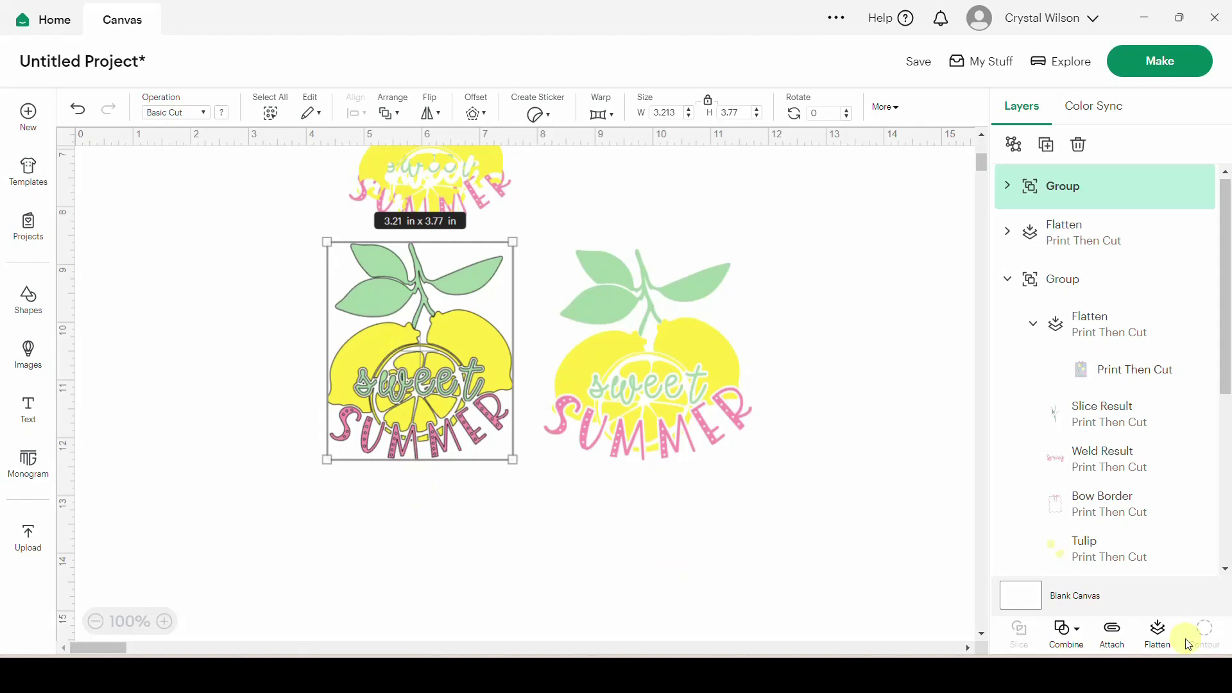
{"action": "left_click", "coordinate": [1158, 632]}
{"action": "left_click", "coordinate": [756, 631]}
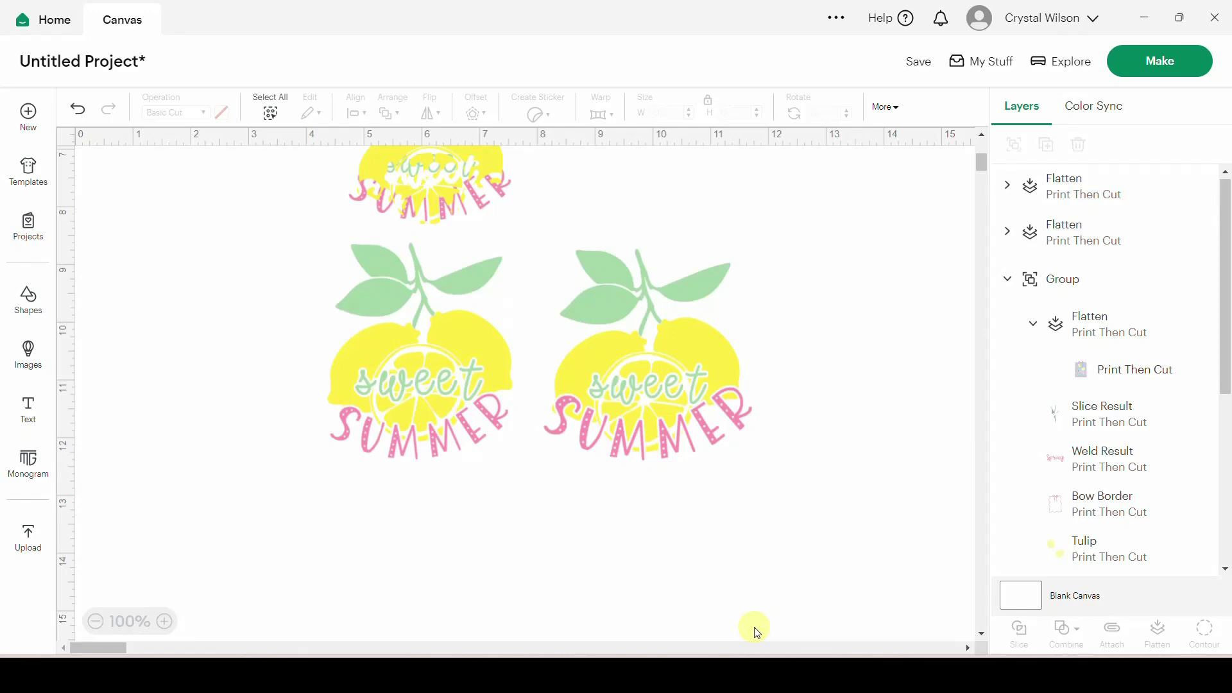
Unflatten the newly flattened lemon design and change its operation to Basic Cut.
{"action": "left_click", "coordinate": [425, 398]}
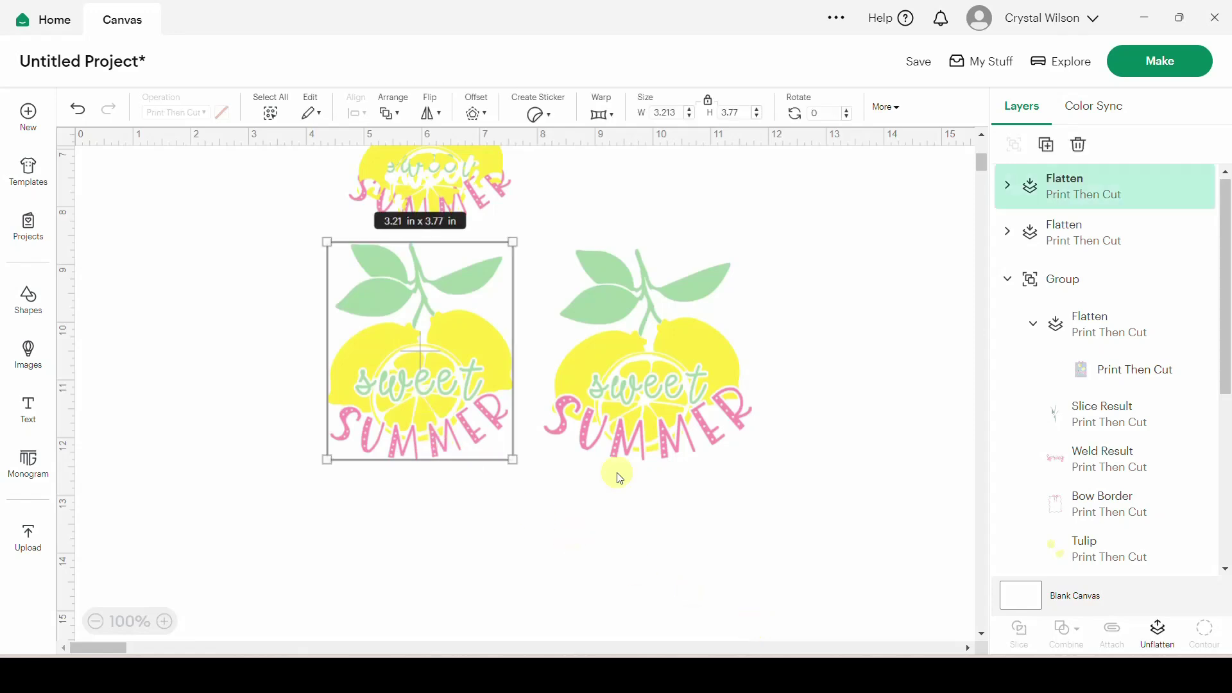
{"action": "left_click", "coordinate": [1160, 635]}
{"action": "left_click", "coordinate": [204, 114]}
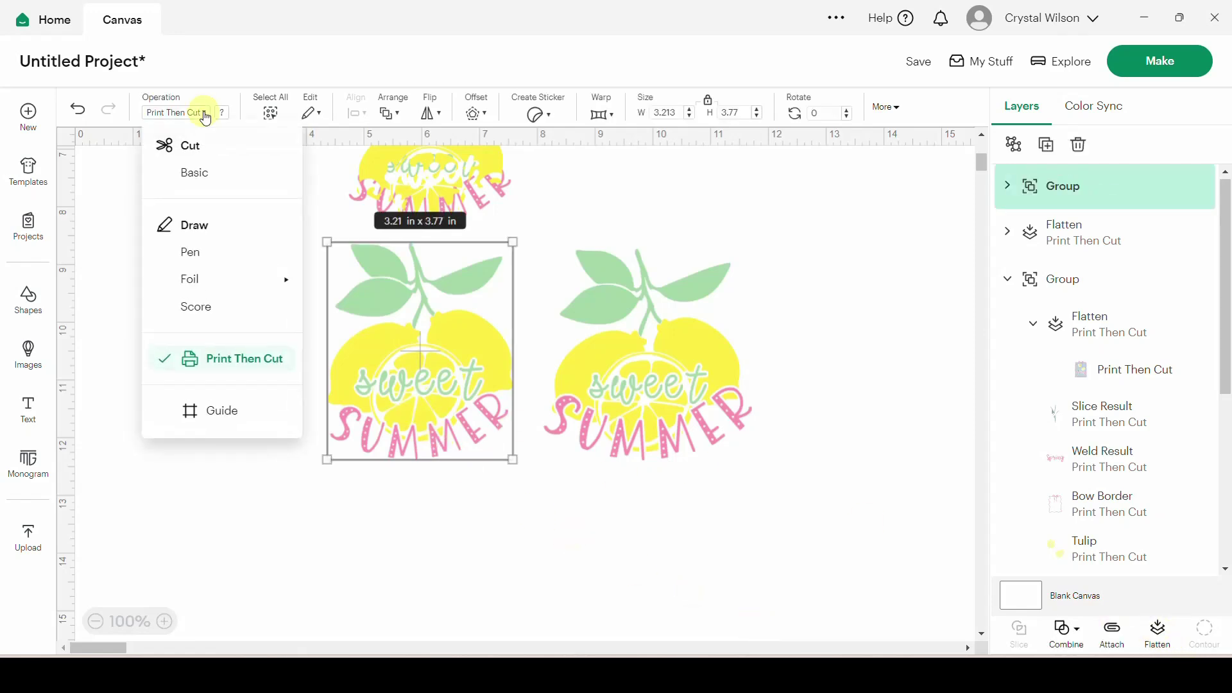
{"action": "left_click", "coordinate": [192, 181]}
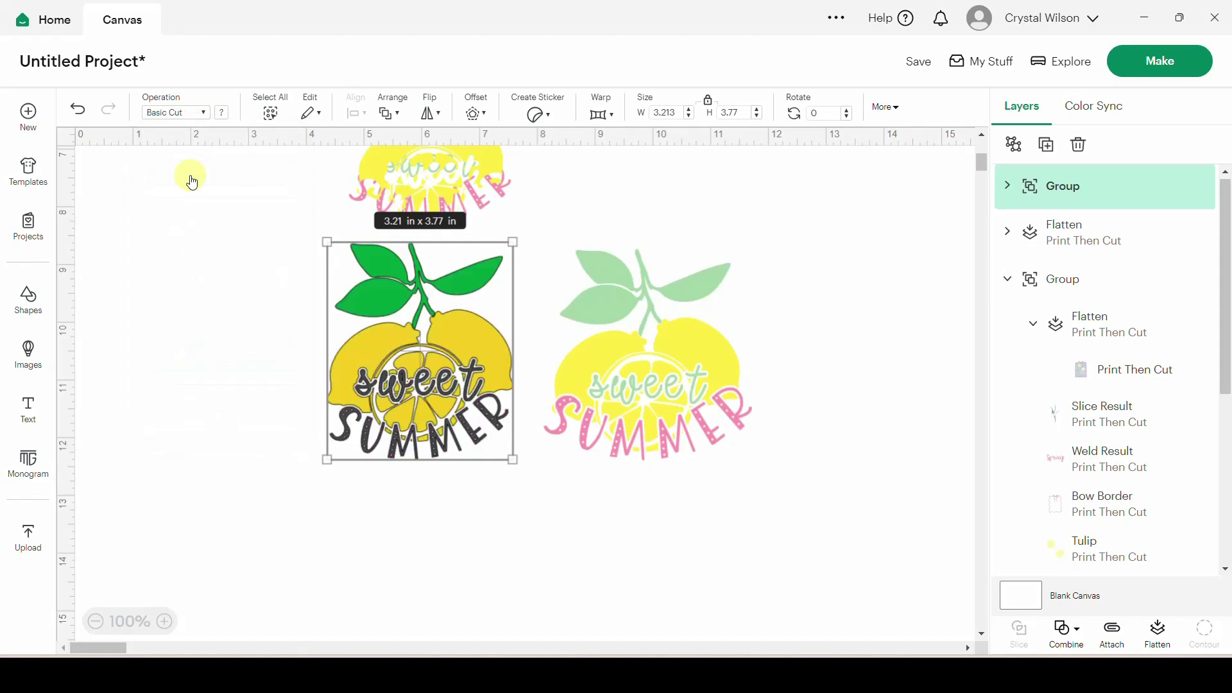
{"action": "left_click", "coordinate": [200, 353]}
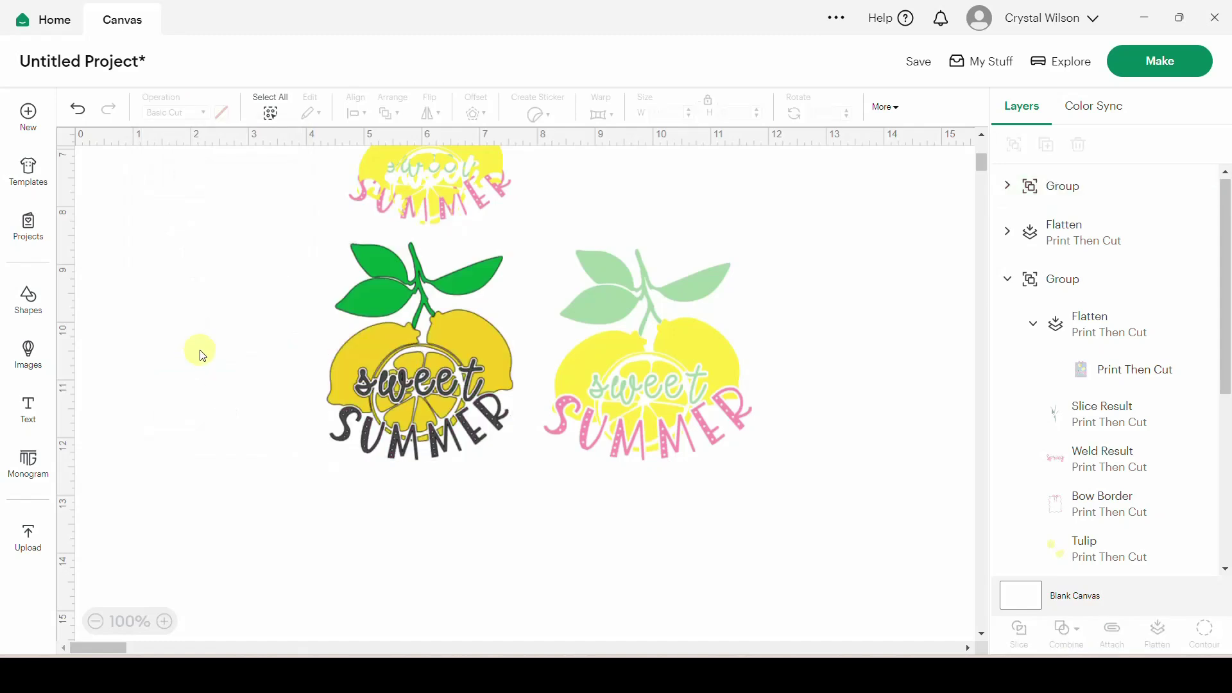